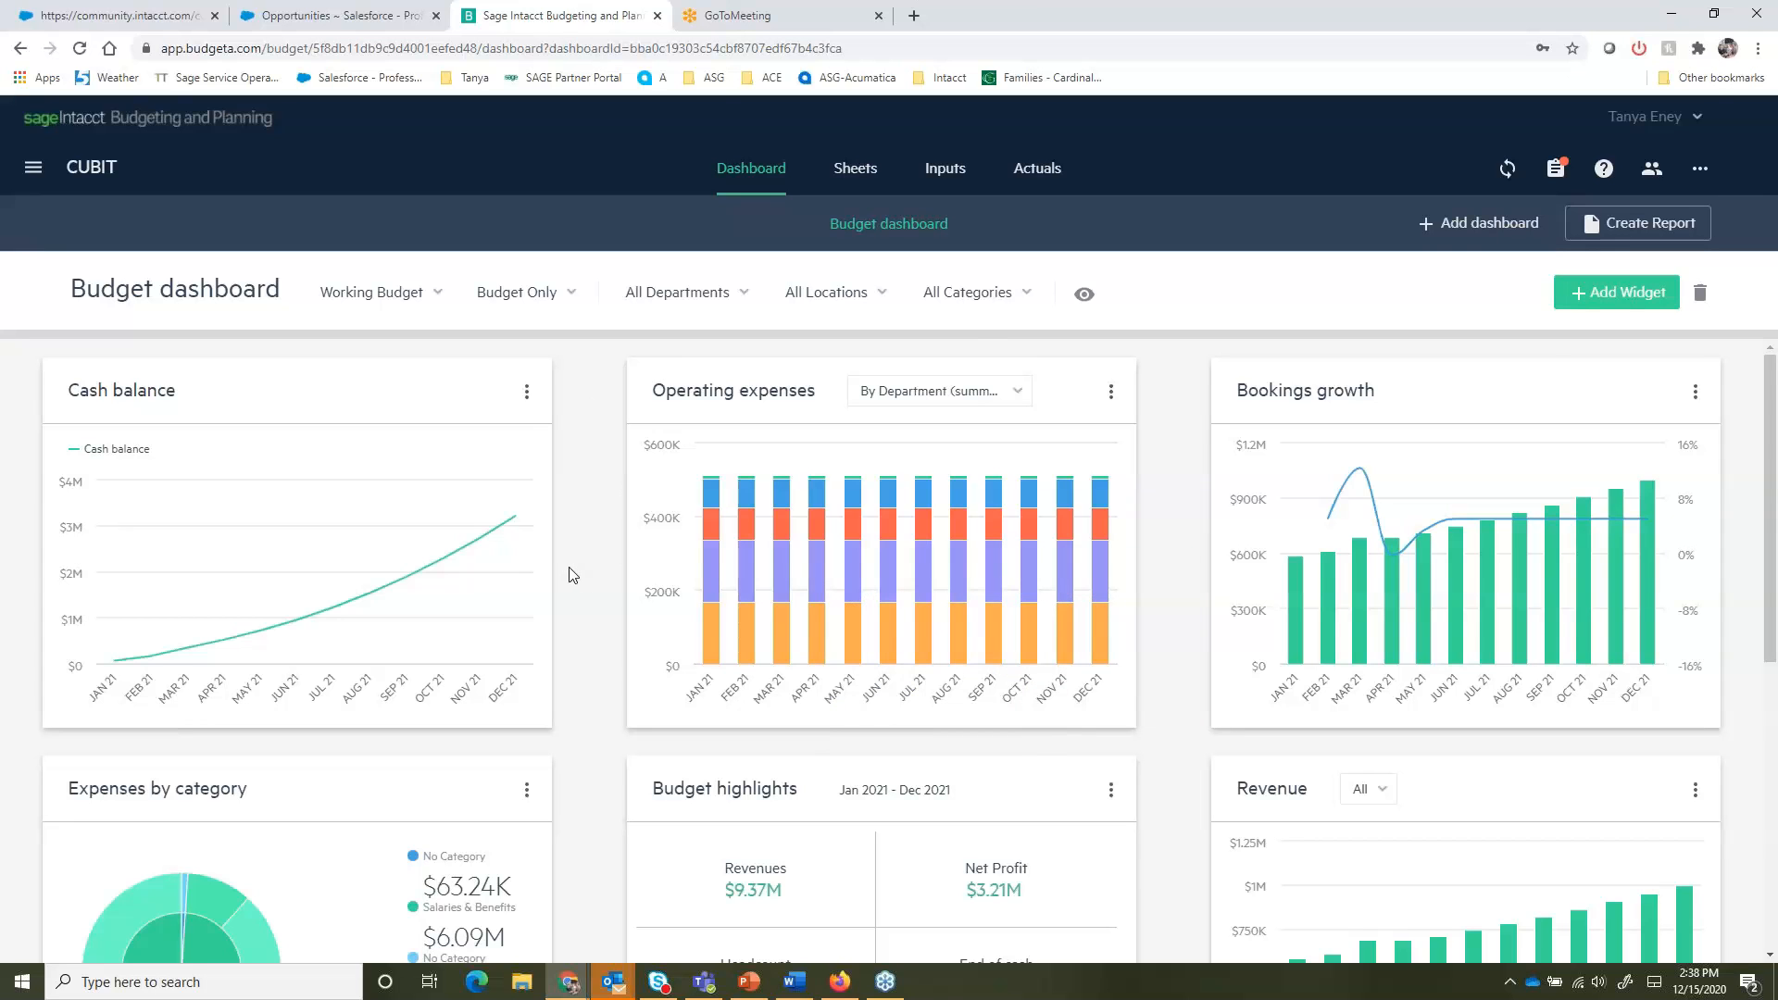
- Scroll through the budget dashboard widgets to review the charts and highlights
scroll(572, 576, "down", 1)
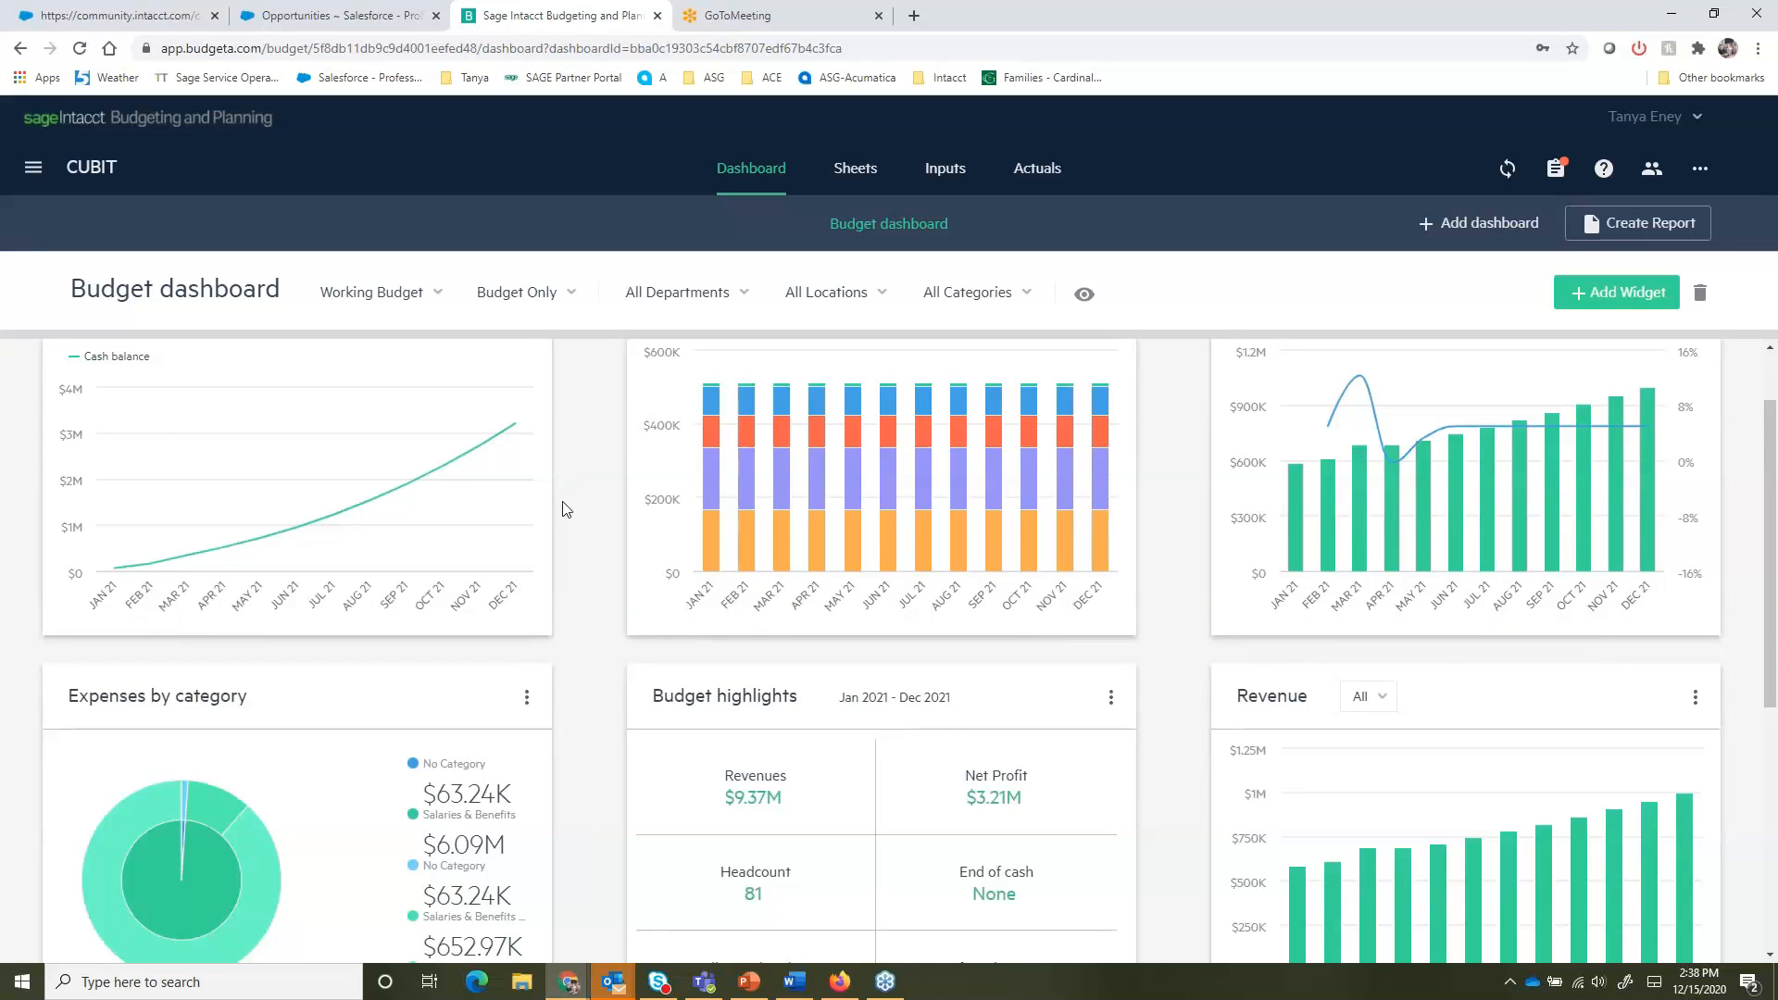
scroll(566, 507, "down", 1)
scroll(566, 511, "down", 1)
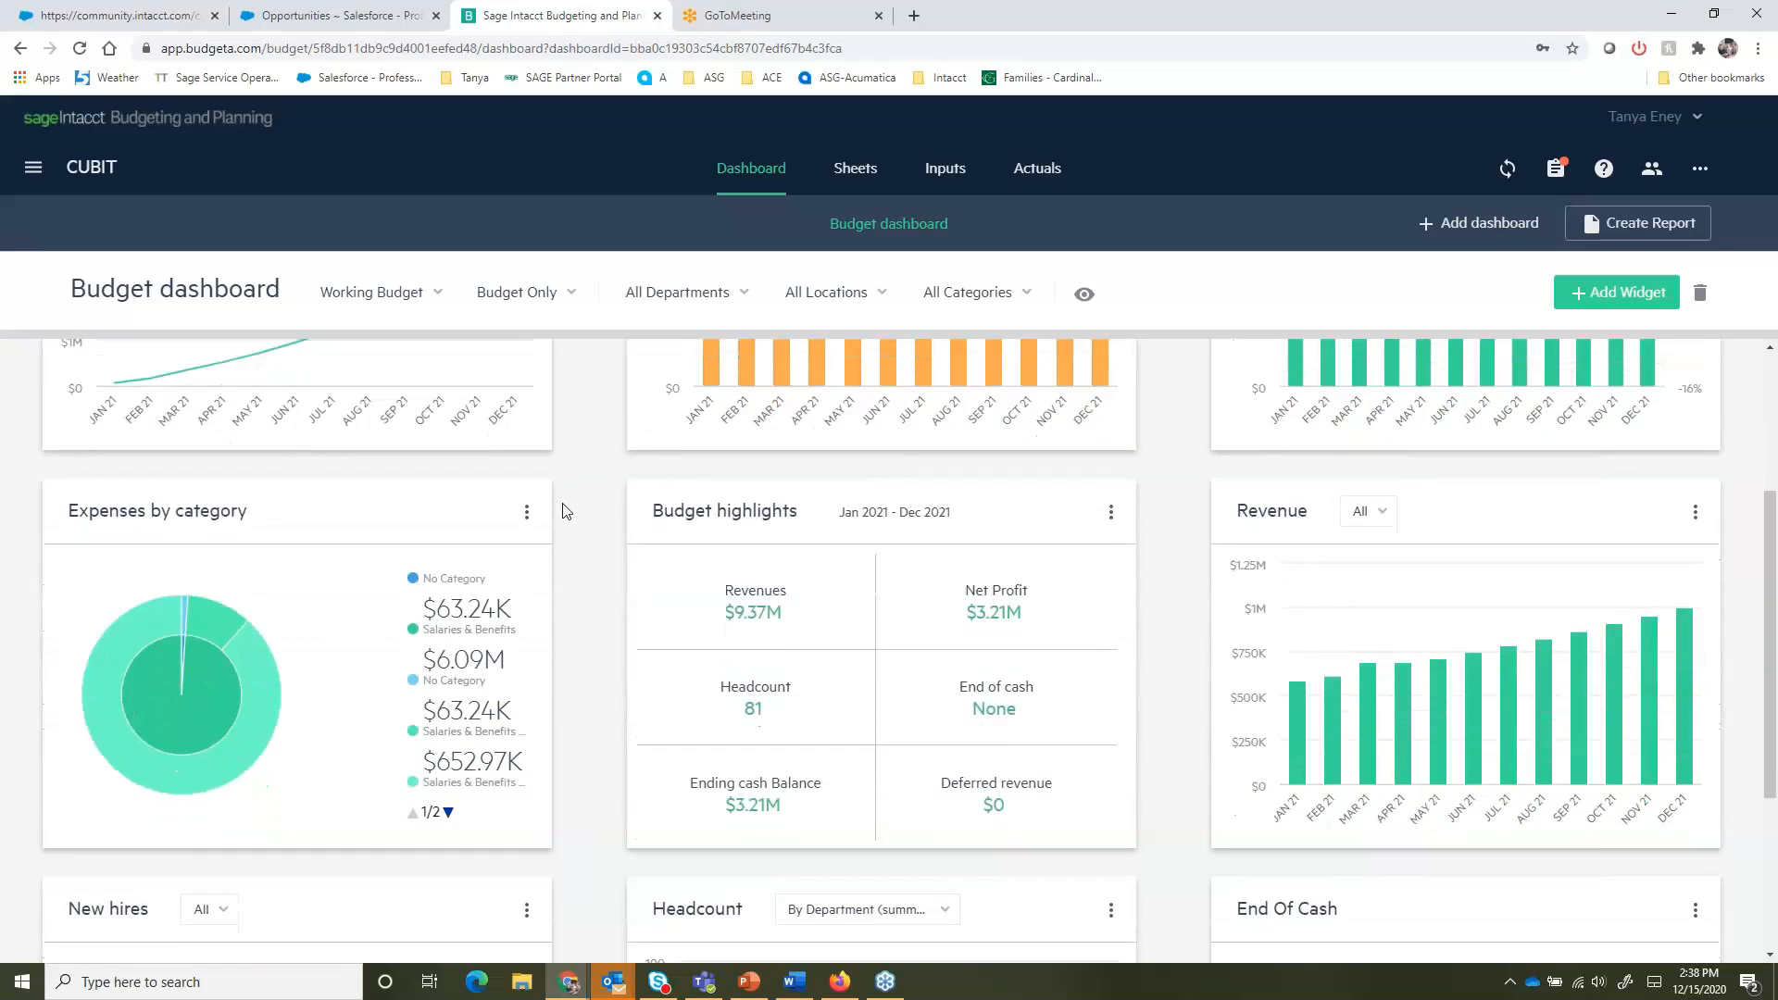
scroll(565, 511, "down", 1)
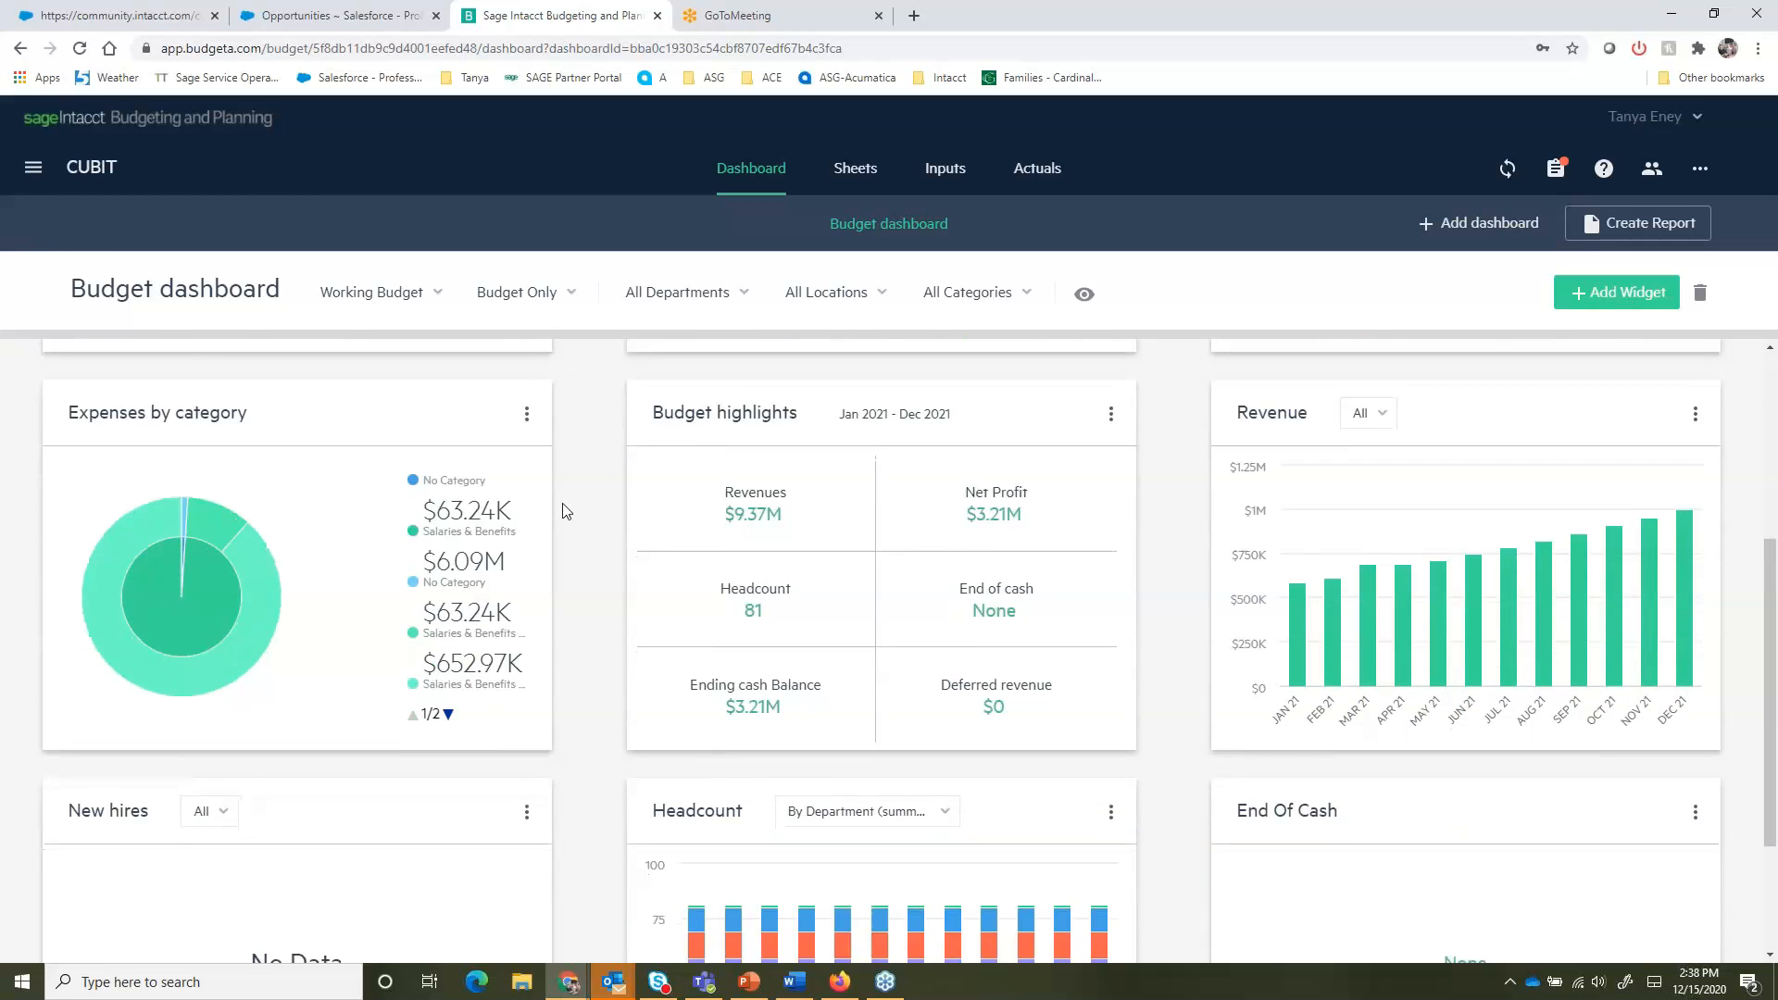
scroll(566, 511, "down", 2)
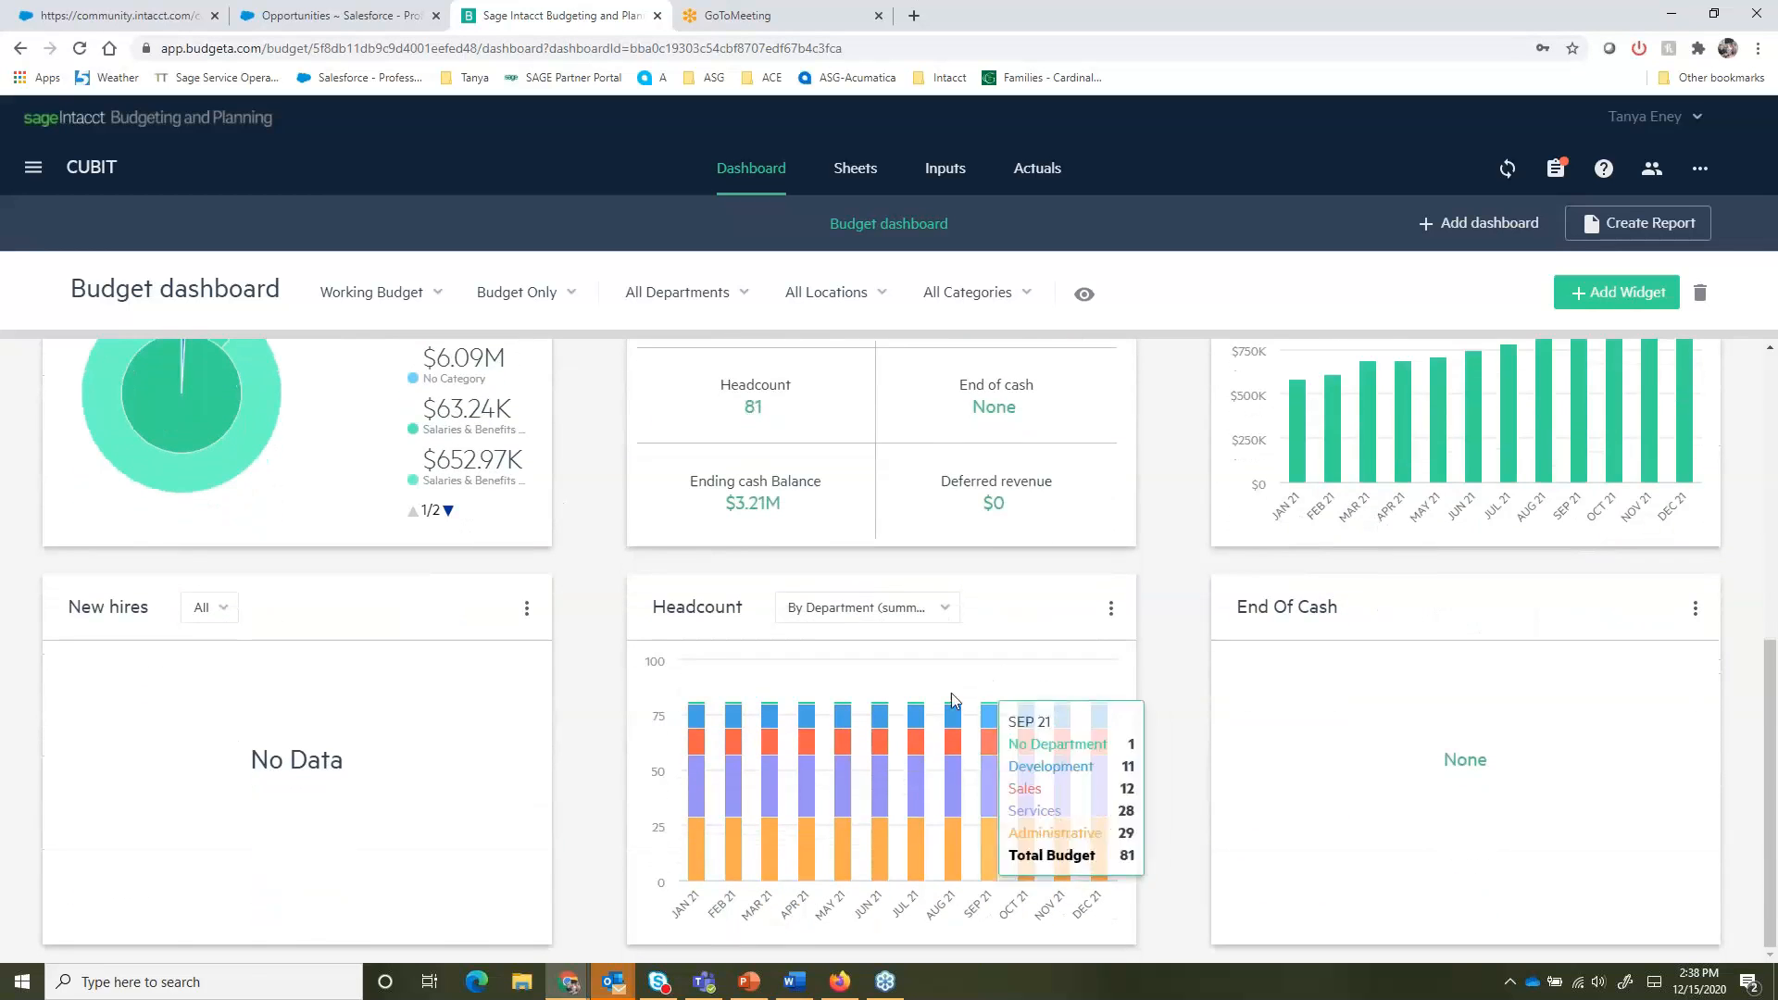
scroll(587, 696, "up", 1)
scroll(587, 696, "up", 2)
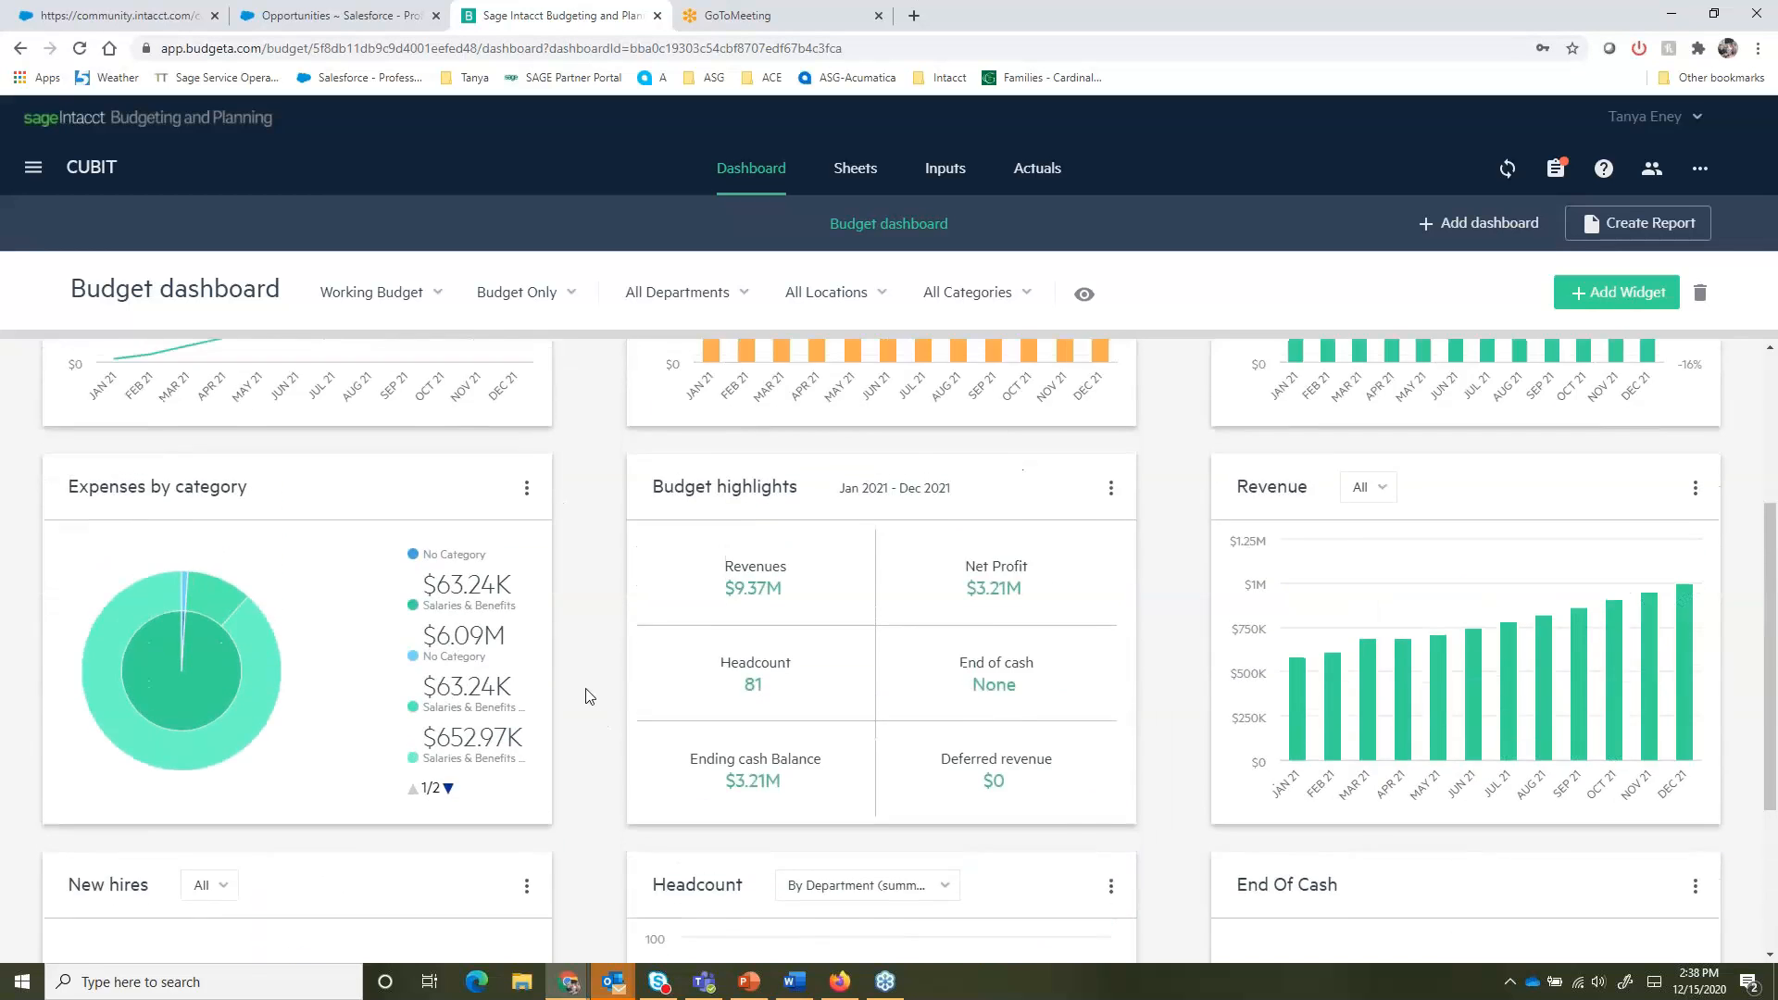
scroll(585, 696, "up", 2)
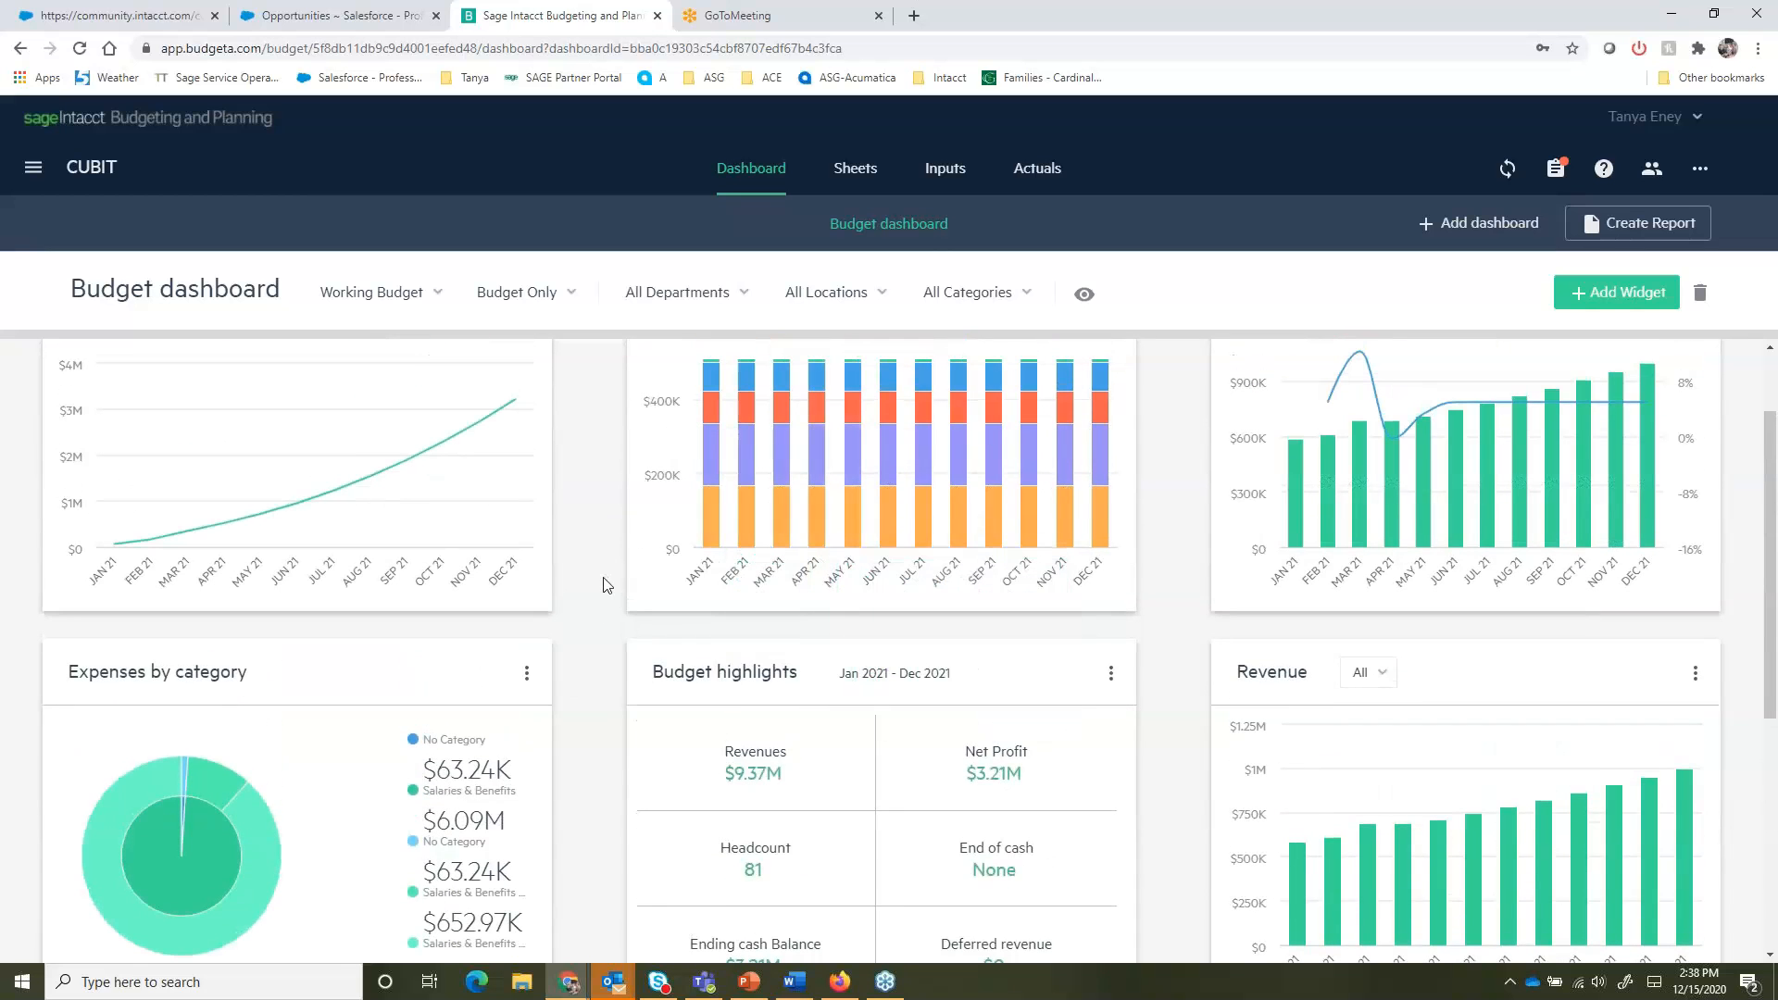
scroll(605, 584, "up", 1)
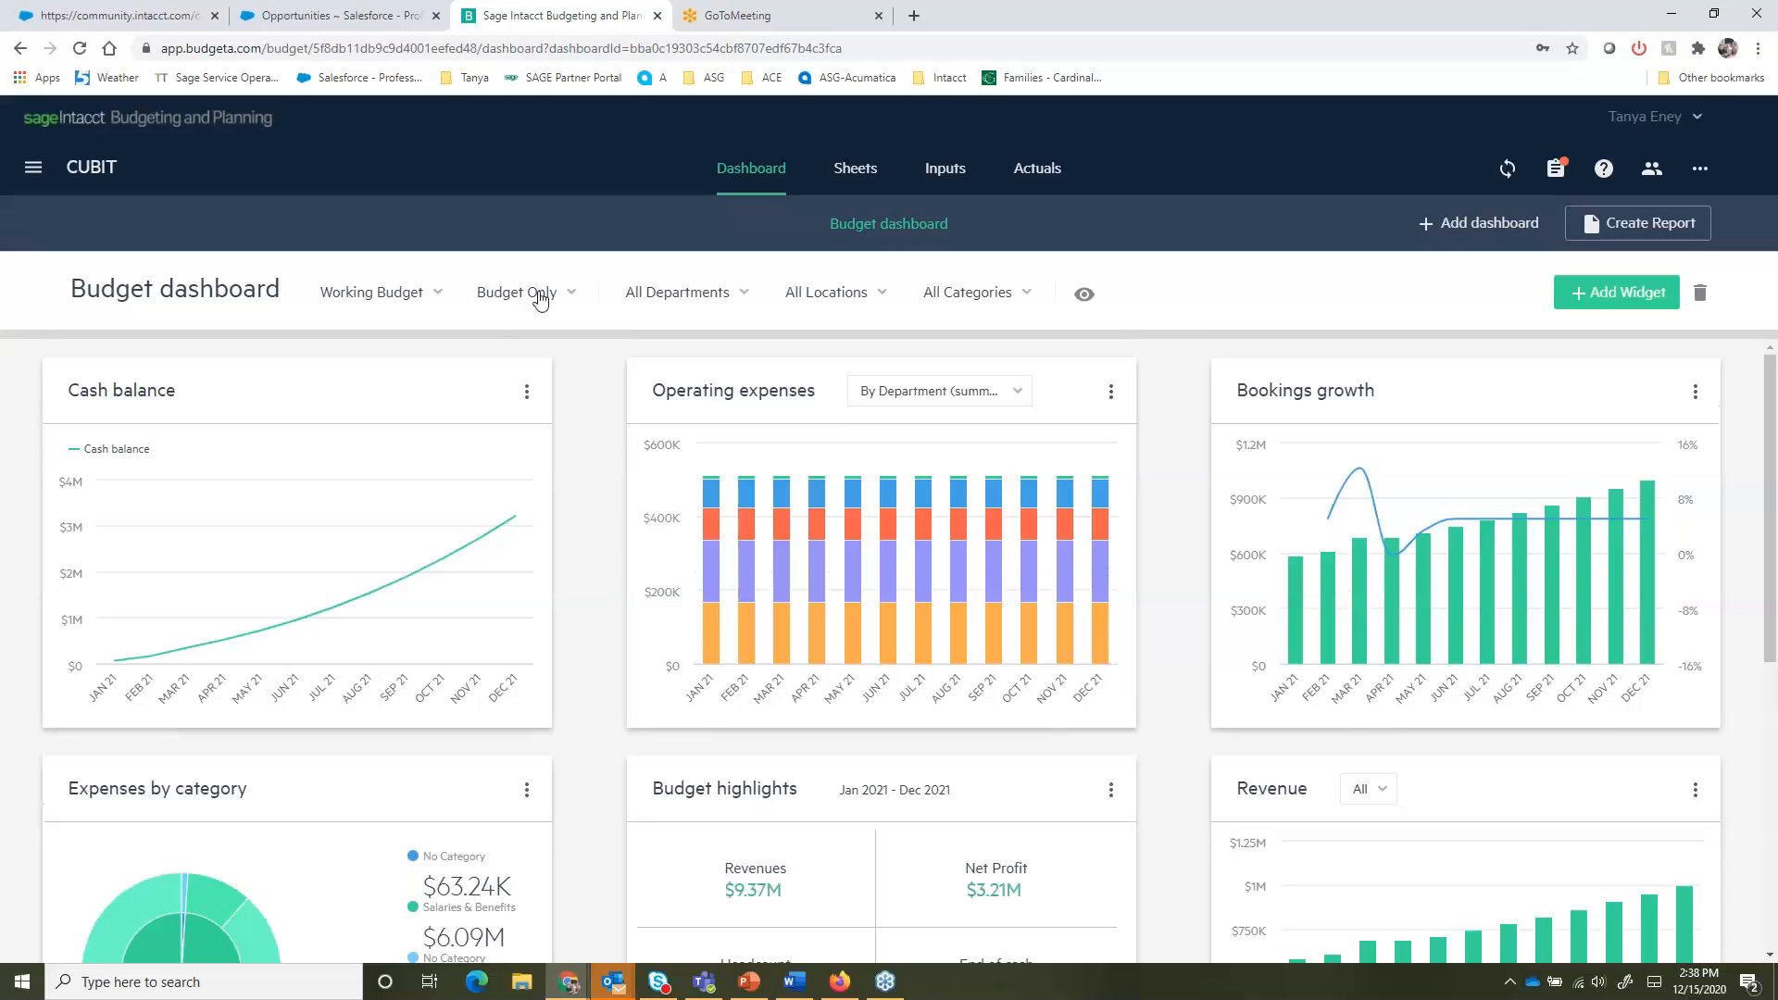
- Review the department and location filter options on the budget dashboard
left_click(752, 303)
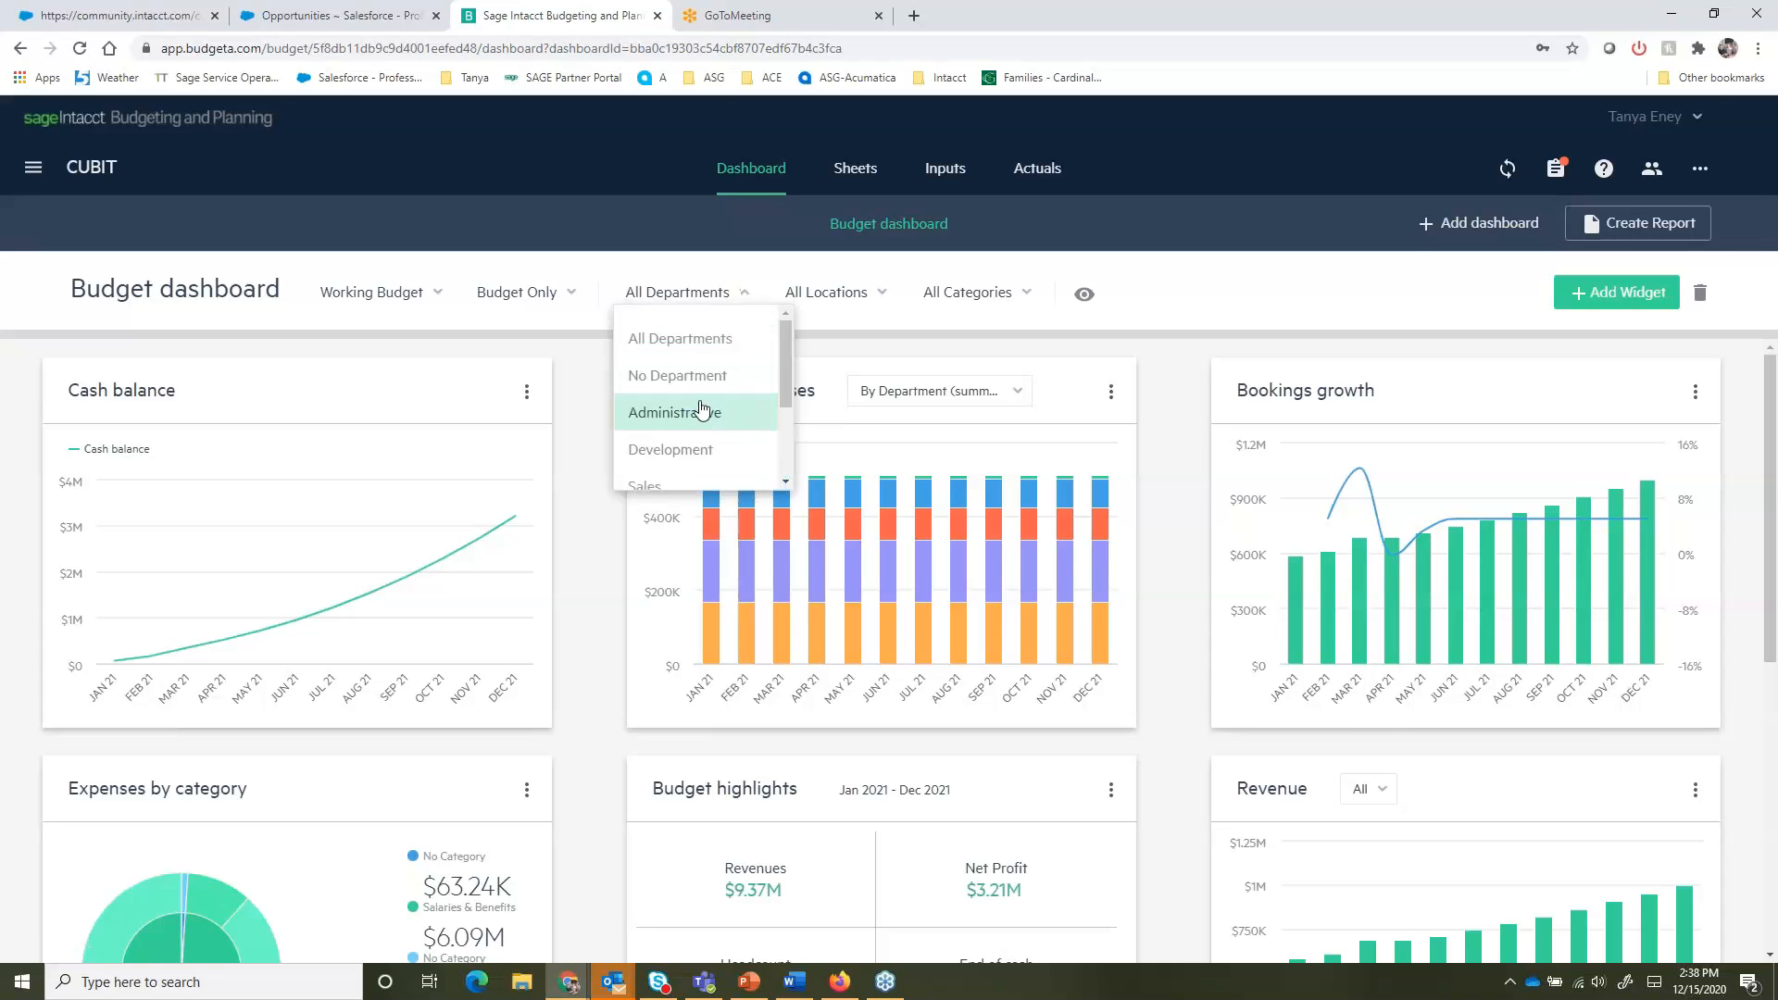
left_click(879, 294)
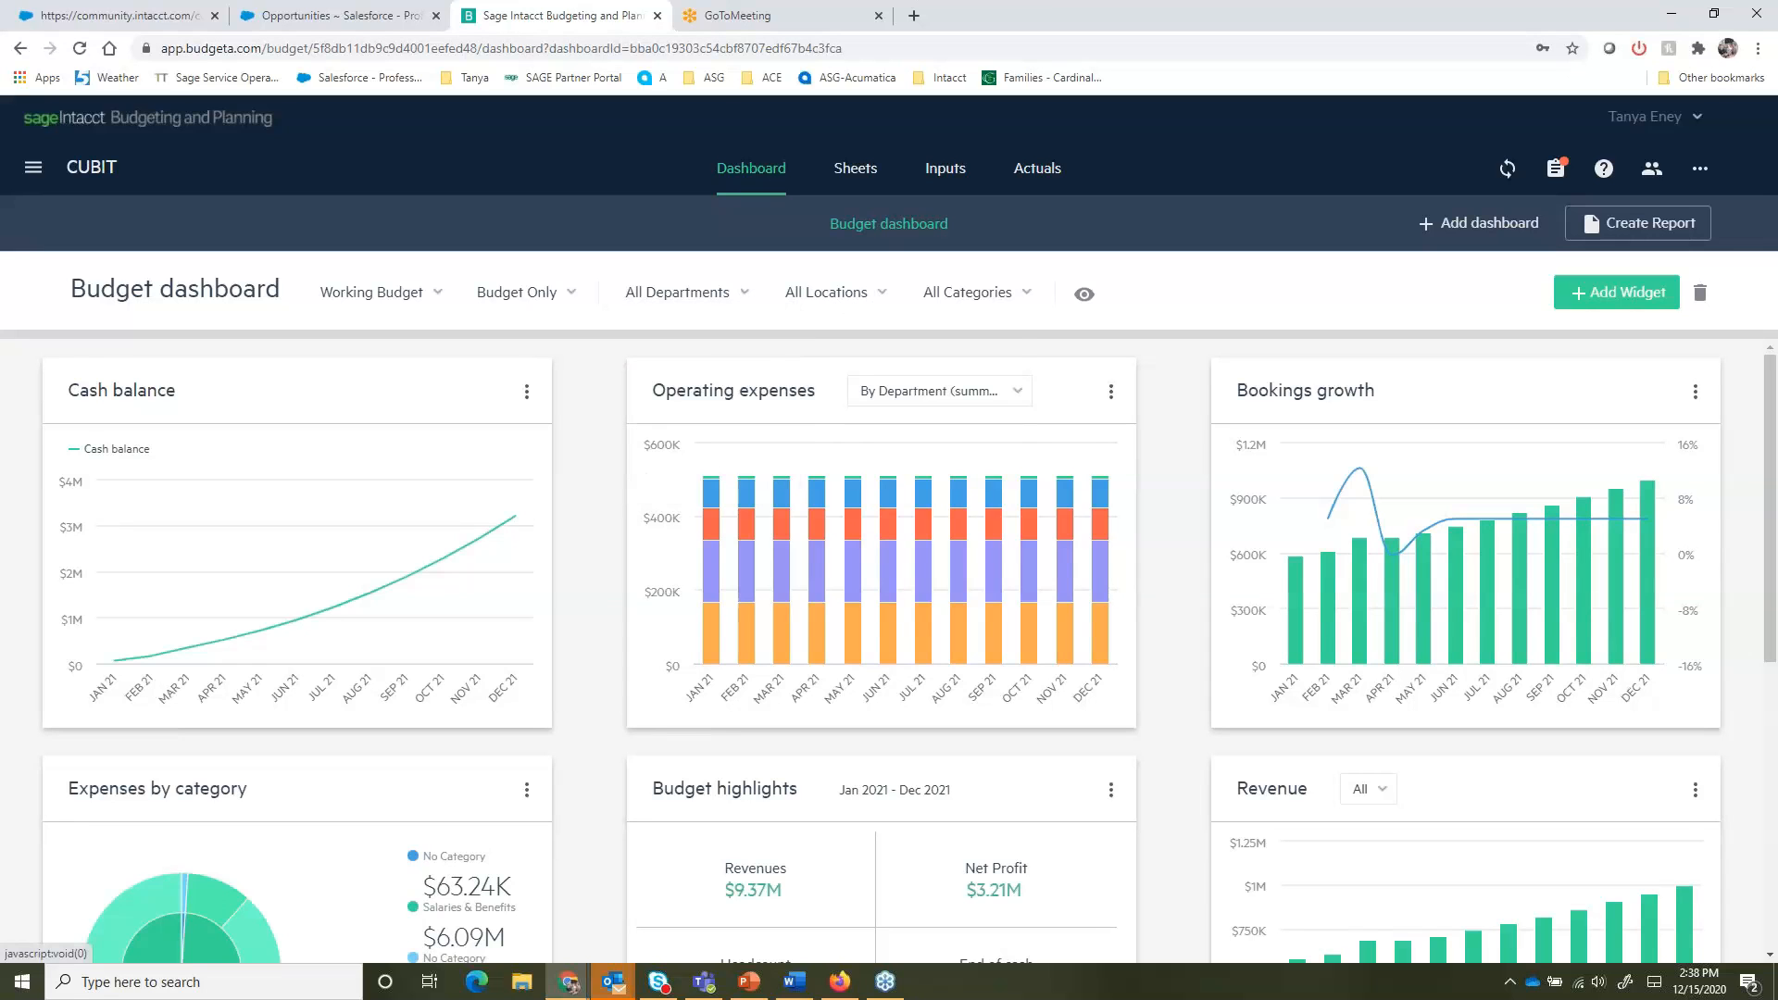
left_click(879, 295)
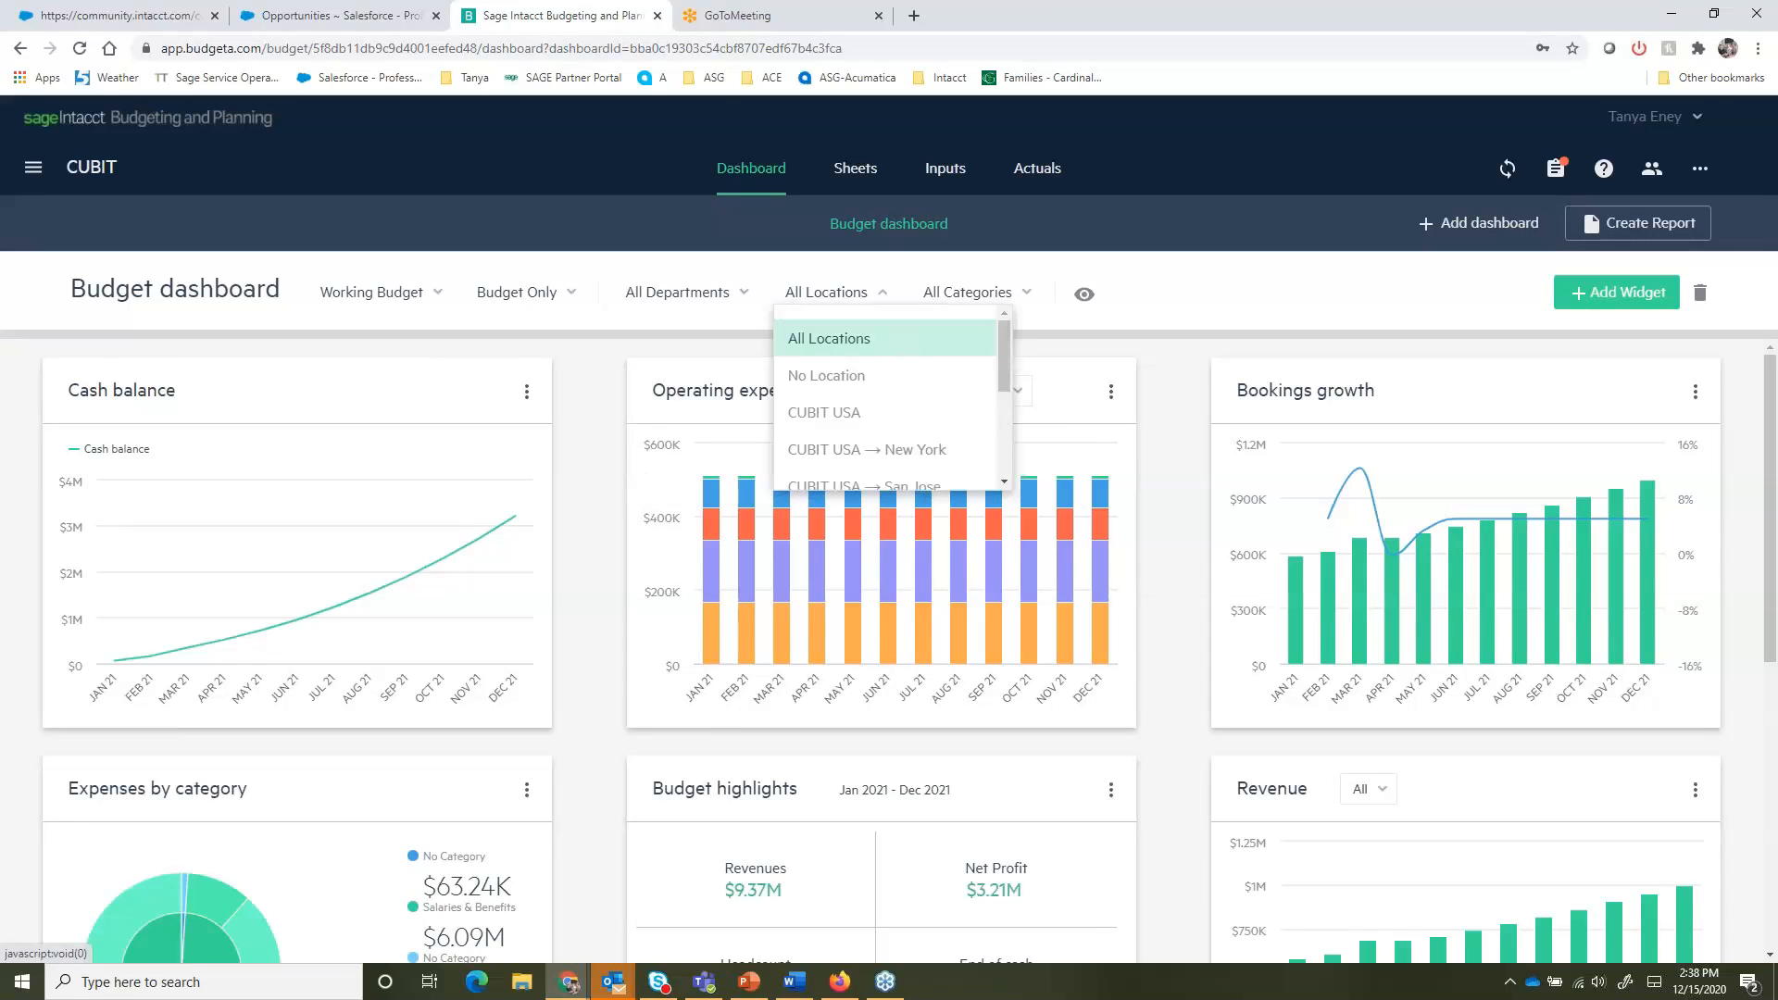
left_click(878, 280)
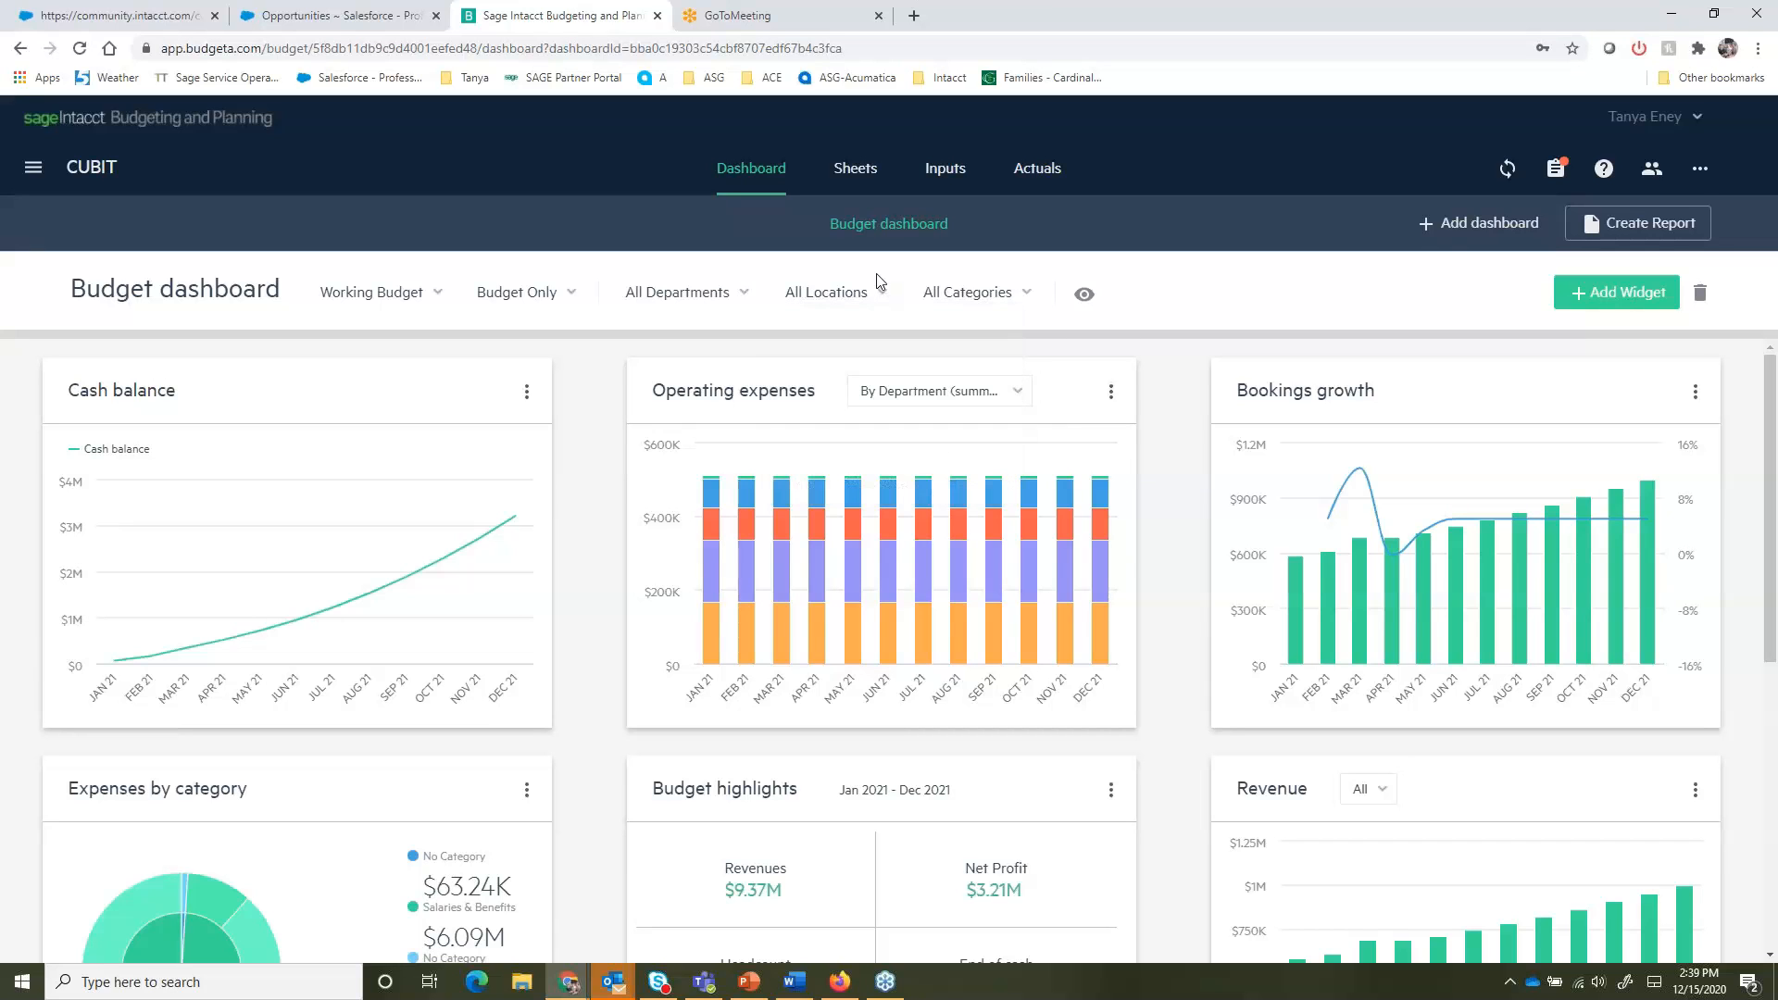
- Open the Cash sheet and review its department filter options
left_click(842, 170)
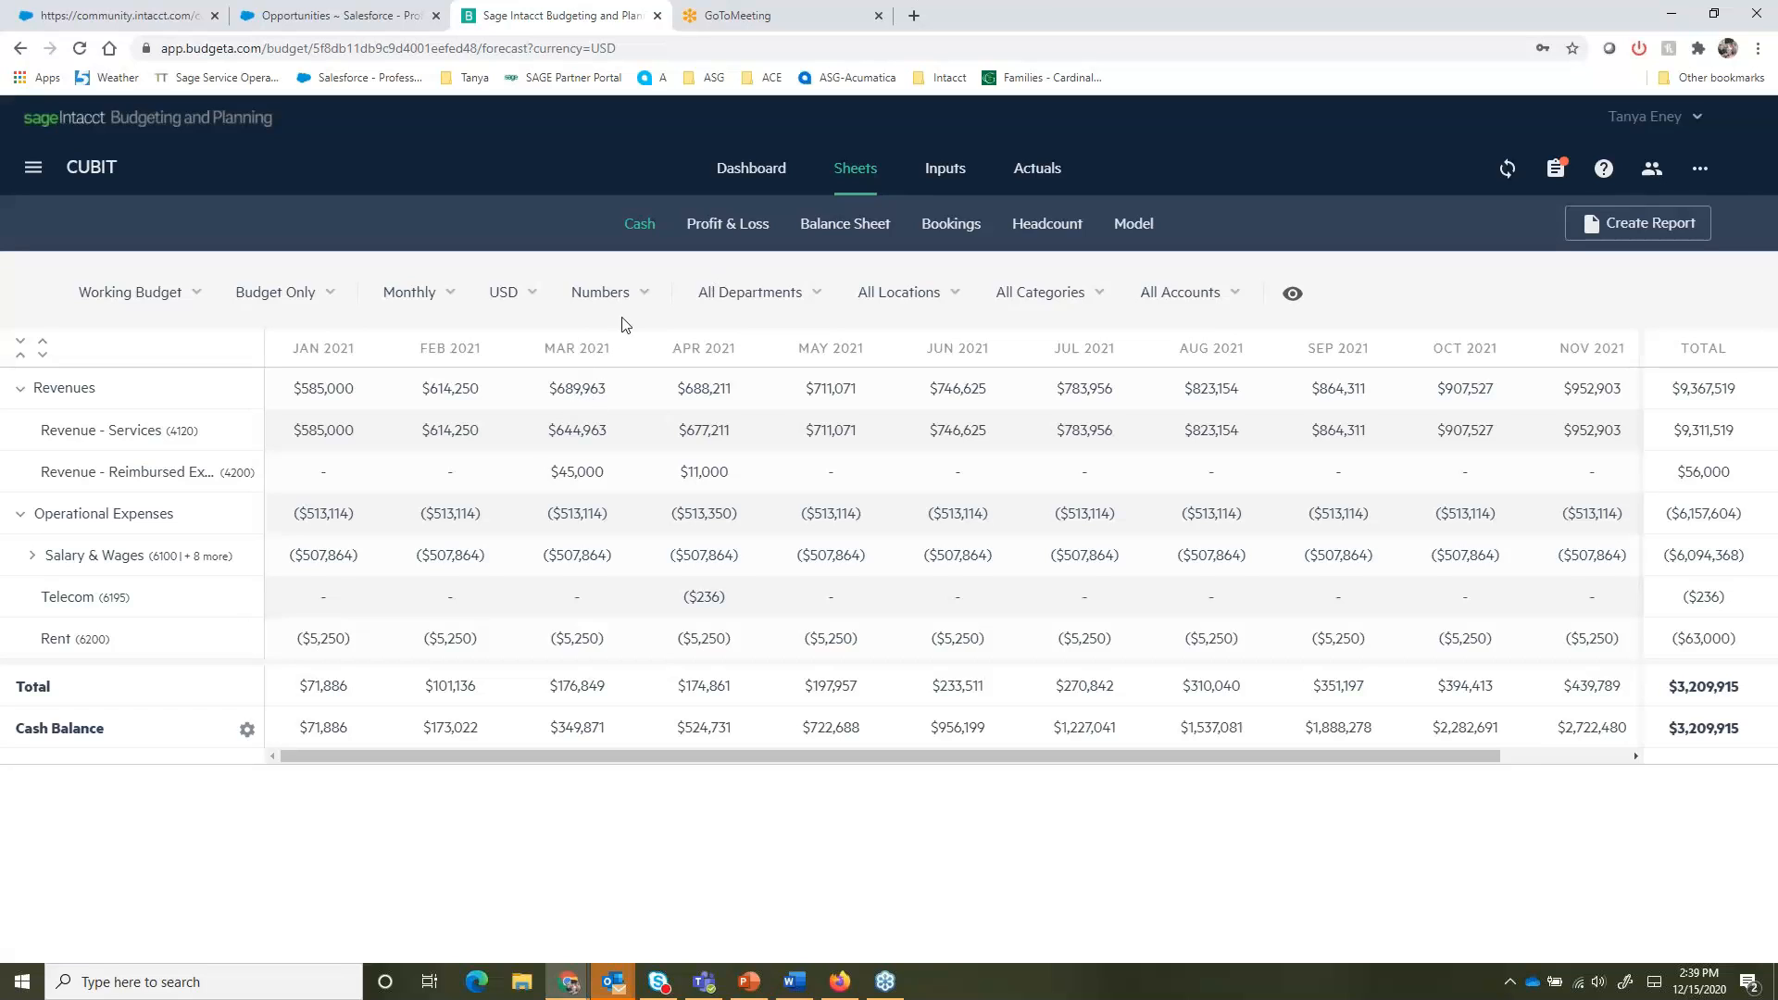
left_click(800, 297)
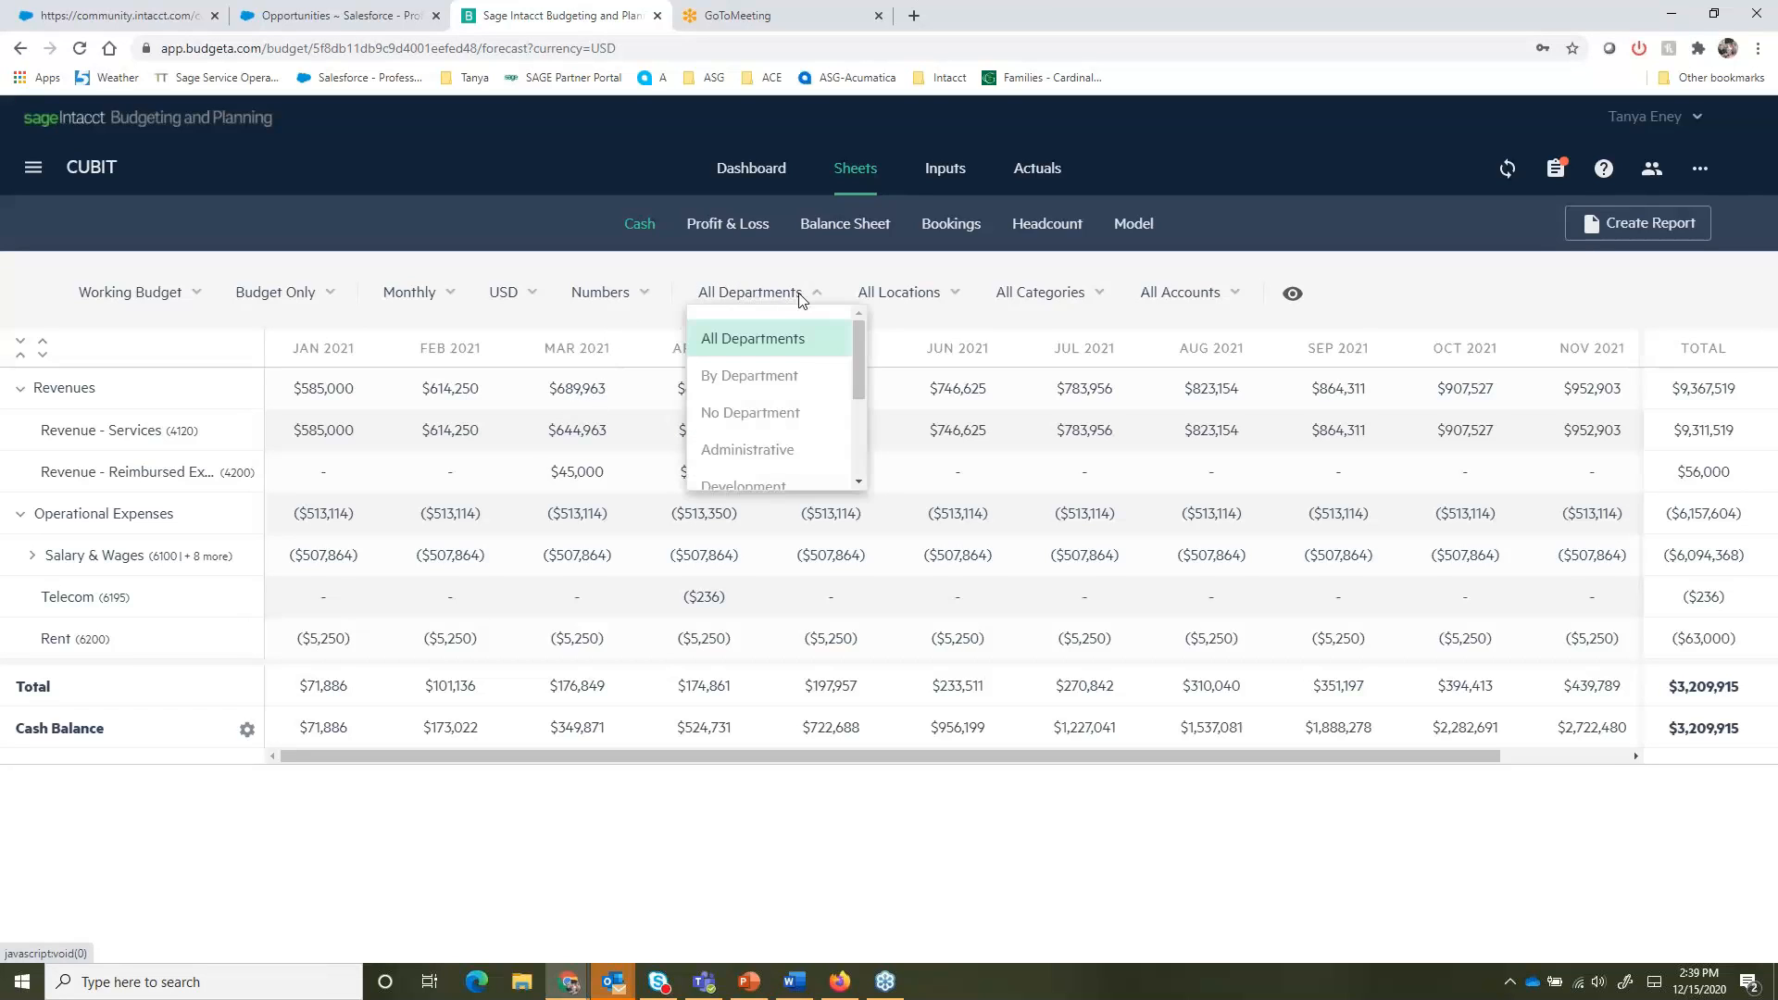
left_click(899, 301)
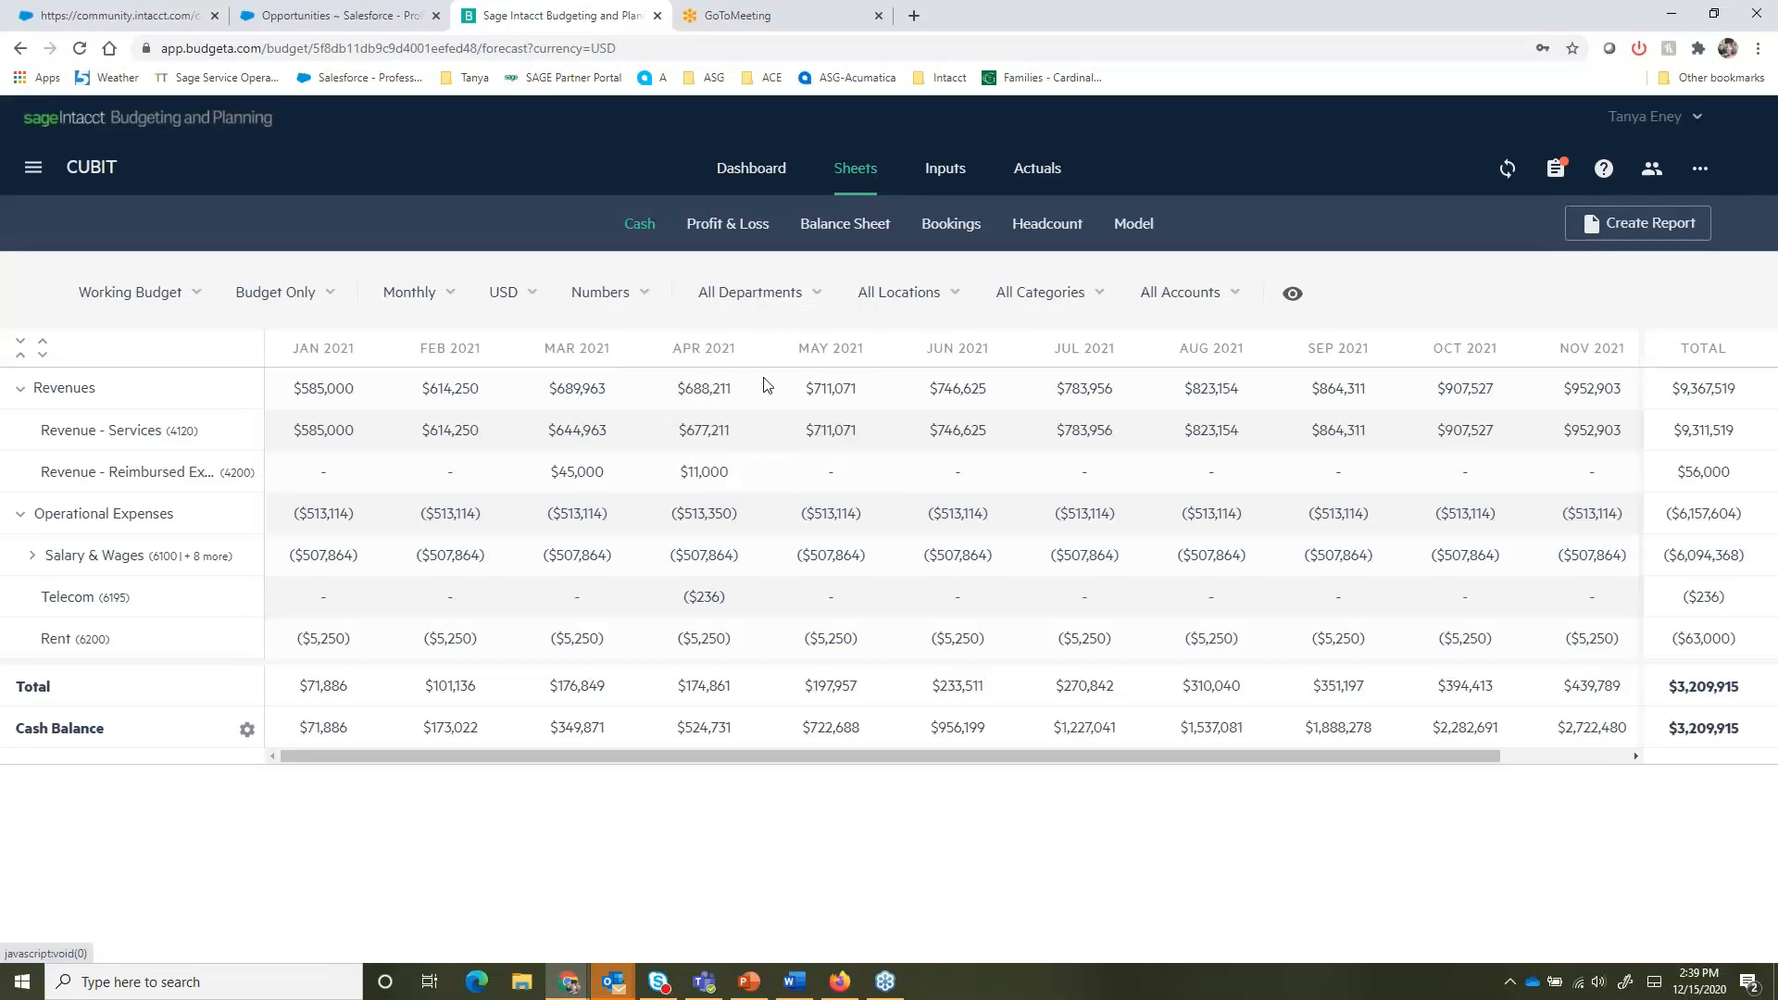
- Filter the Cash sheet by location CUBIT USA → New York, and reset it to All Locations
left_click(884, 295)
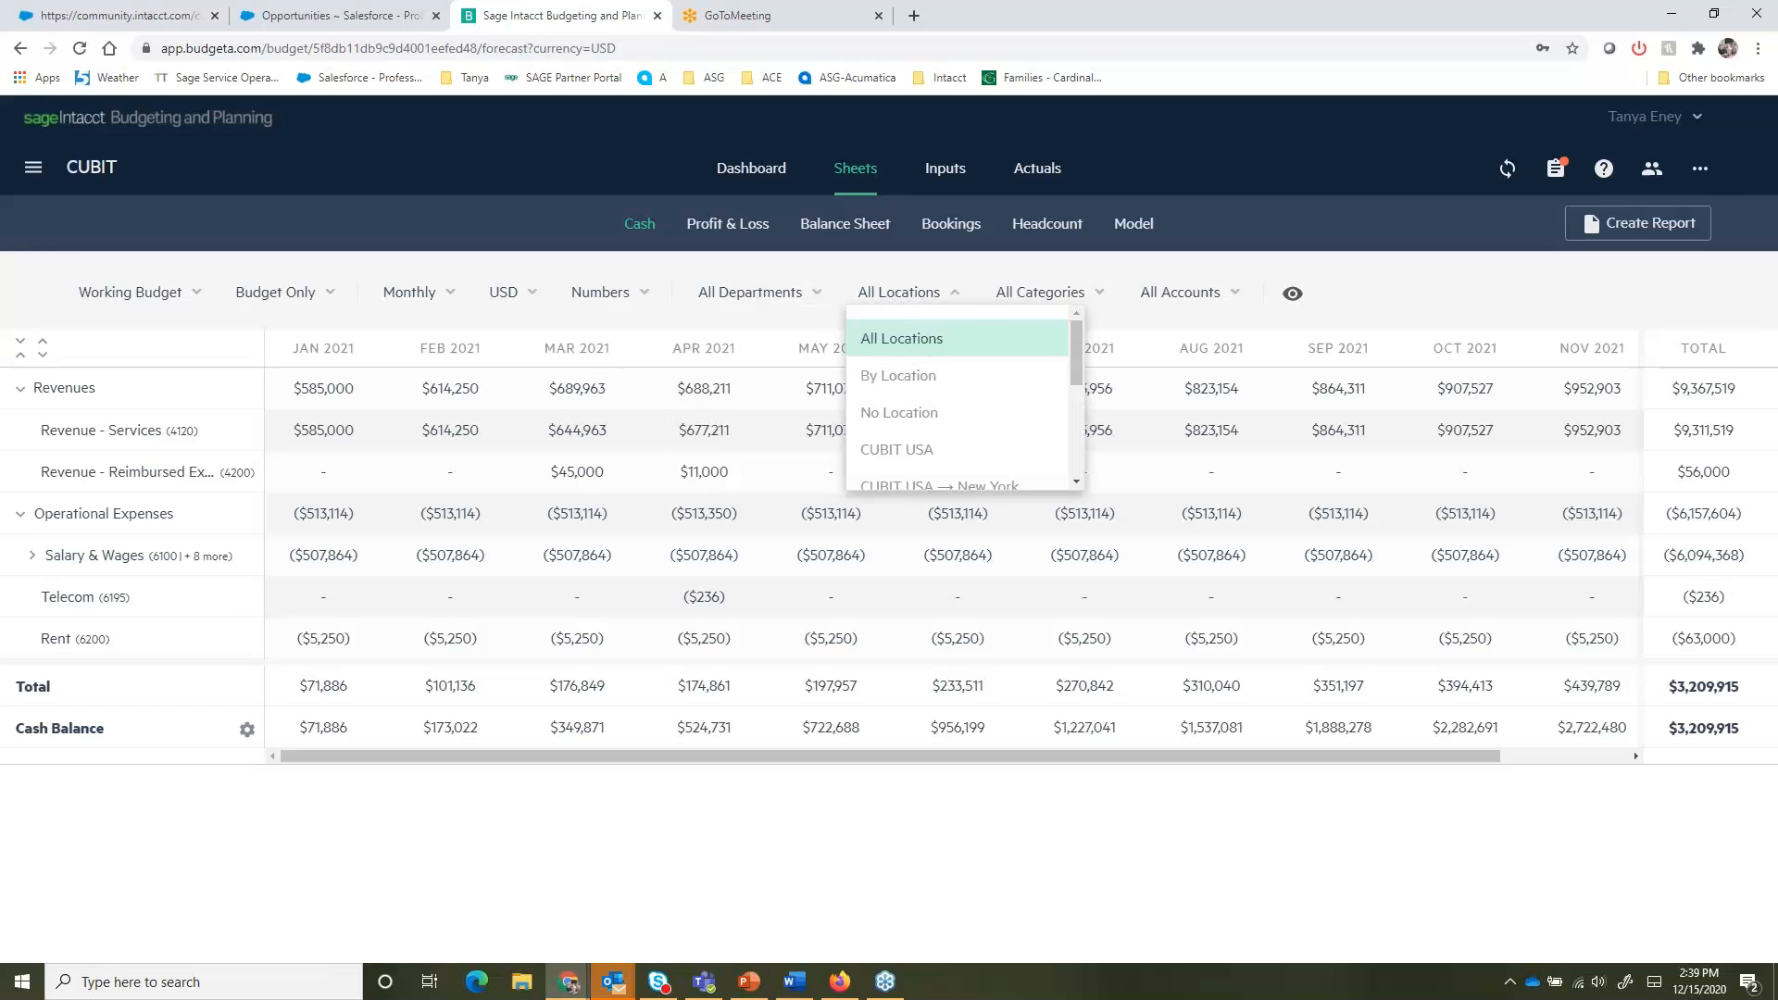
scroll(907, 454, "down", 1)
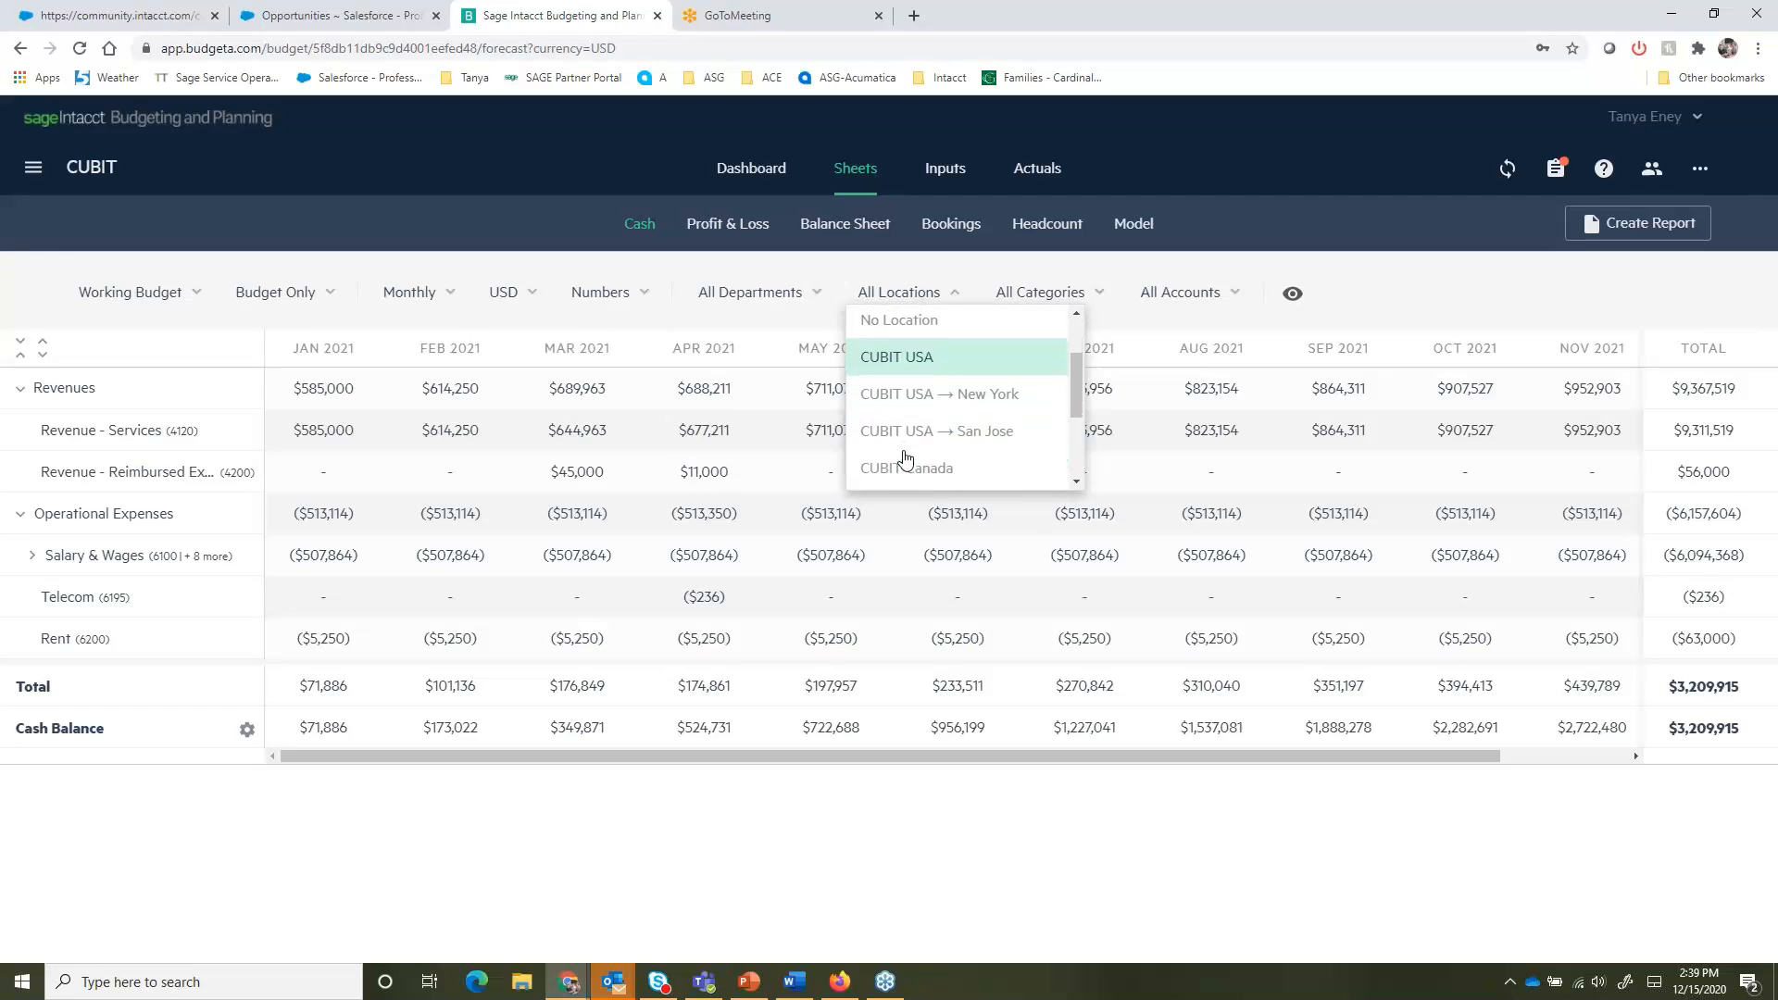
left_click(958, 396)
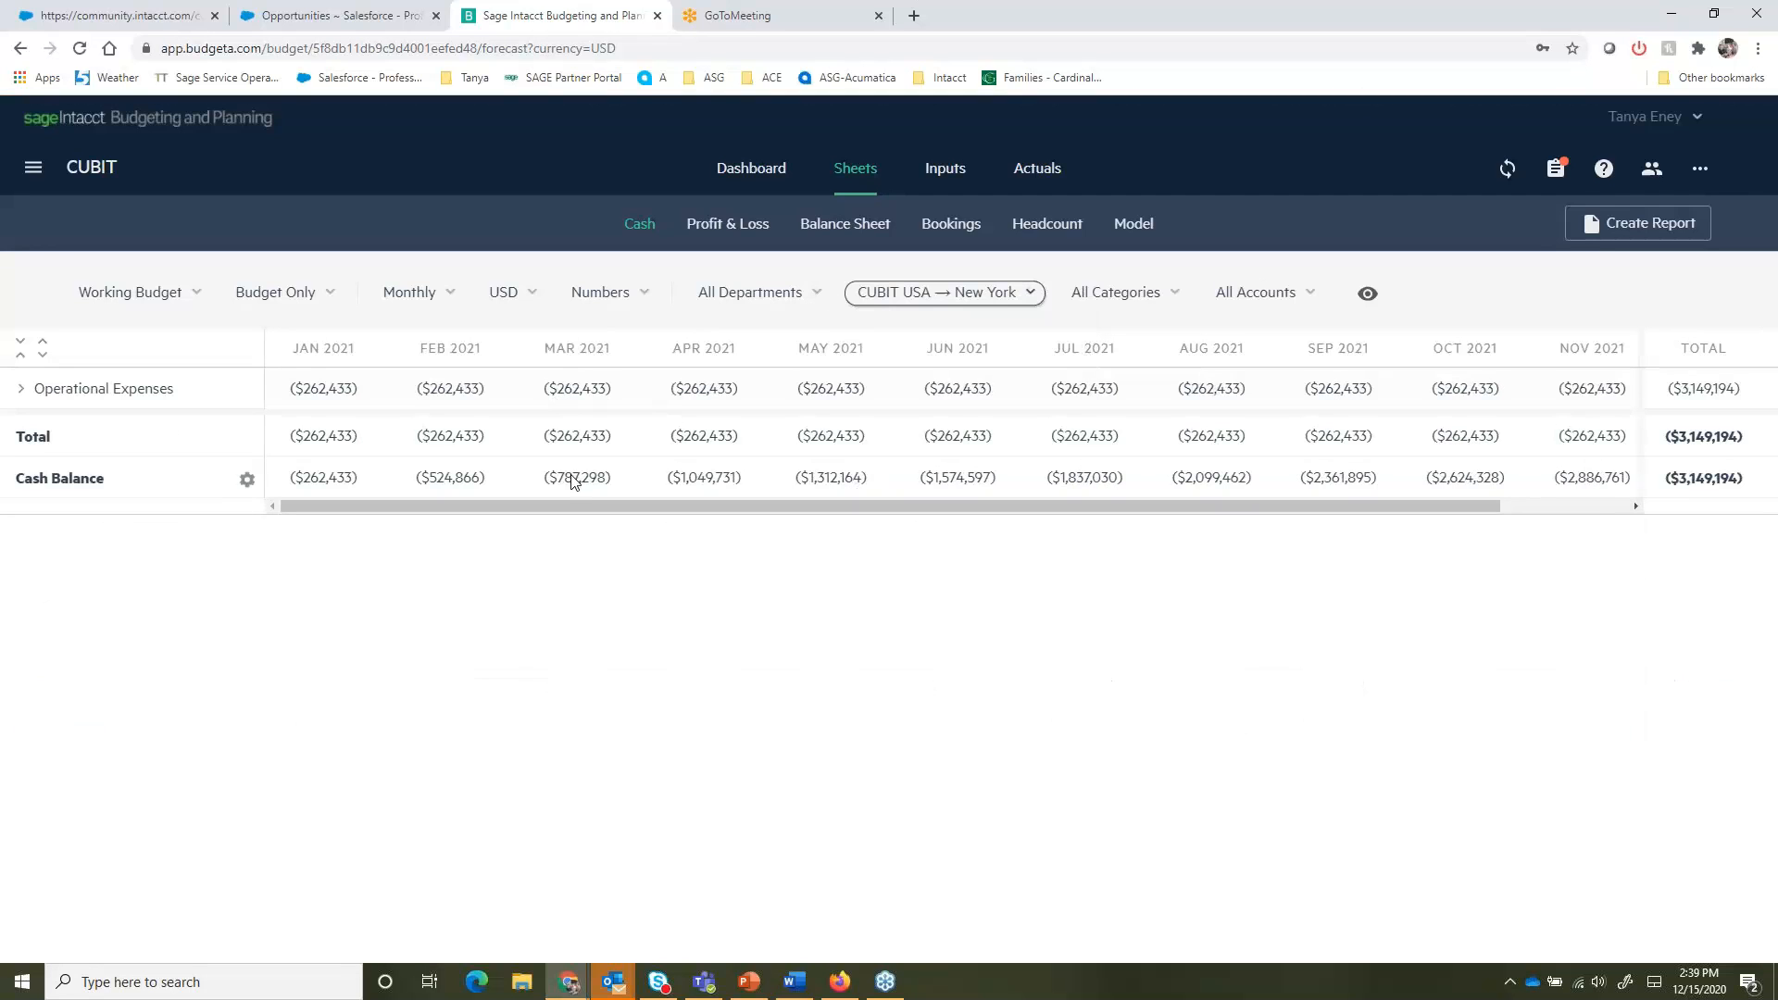
left_click(942, 295)
left_click(915, 338)
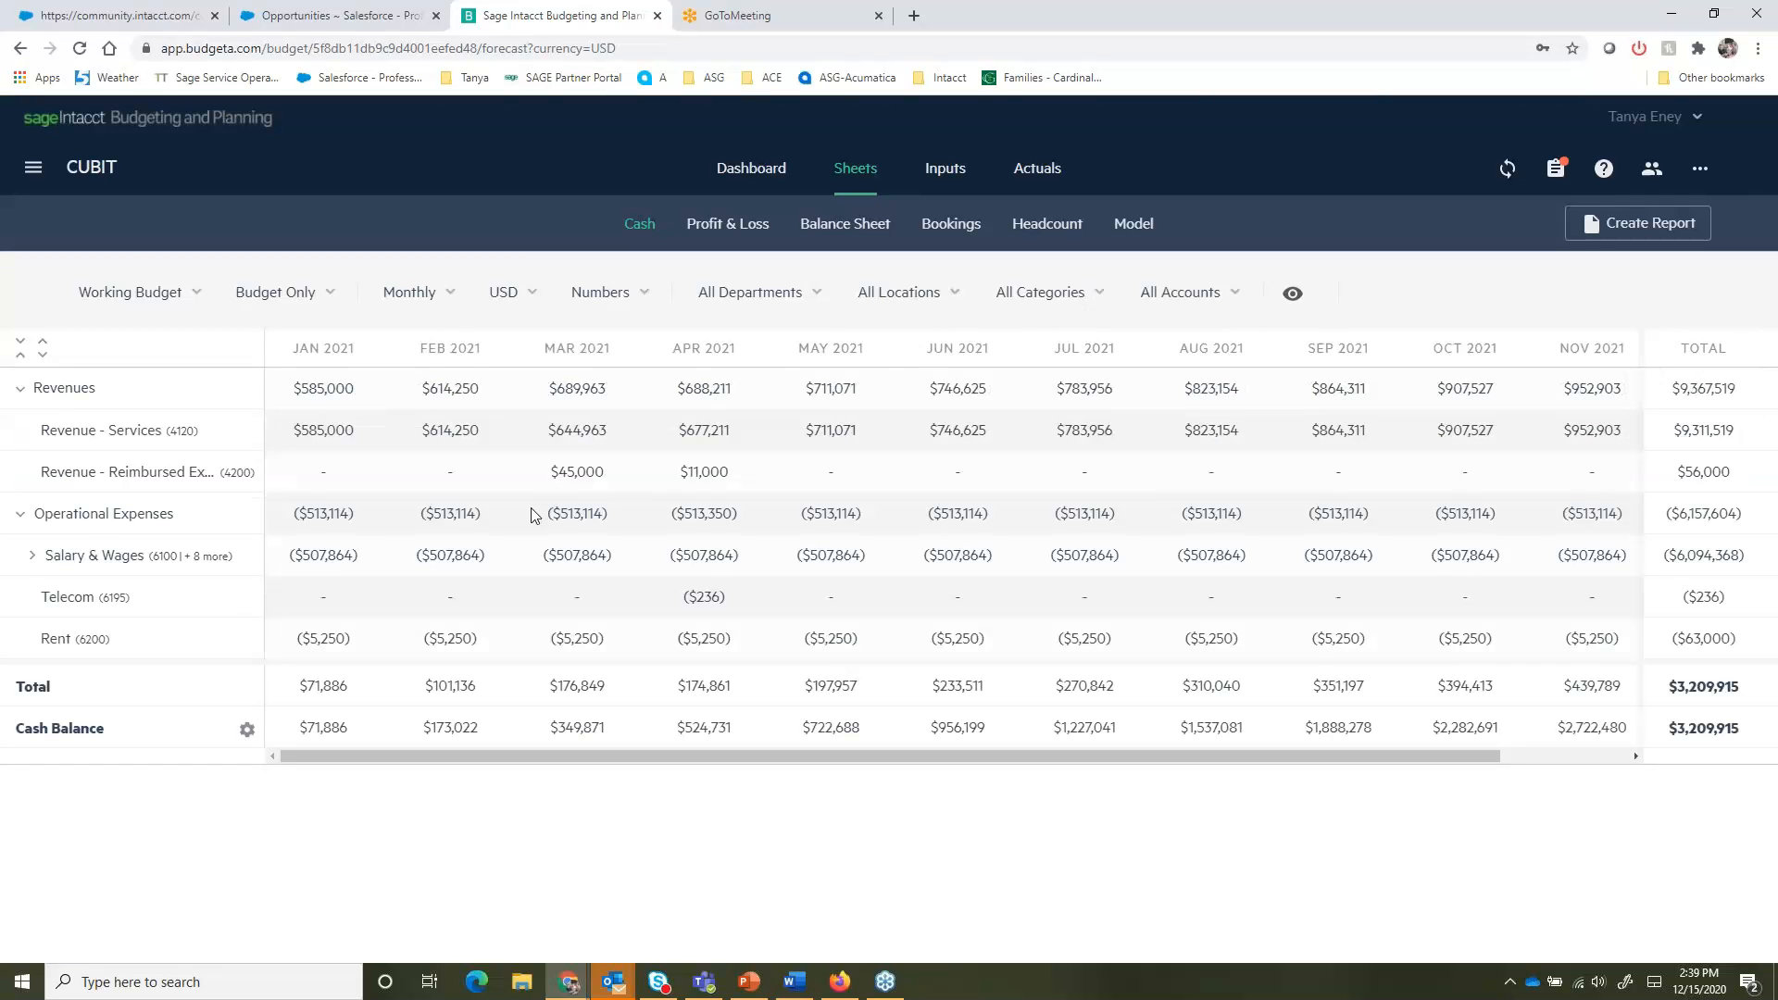
- View the Model sheet and open the Inputs page
left_click(1148, 228)
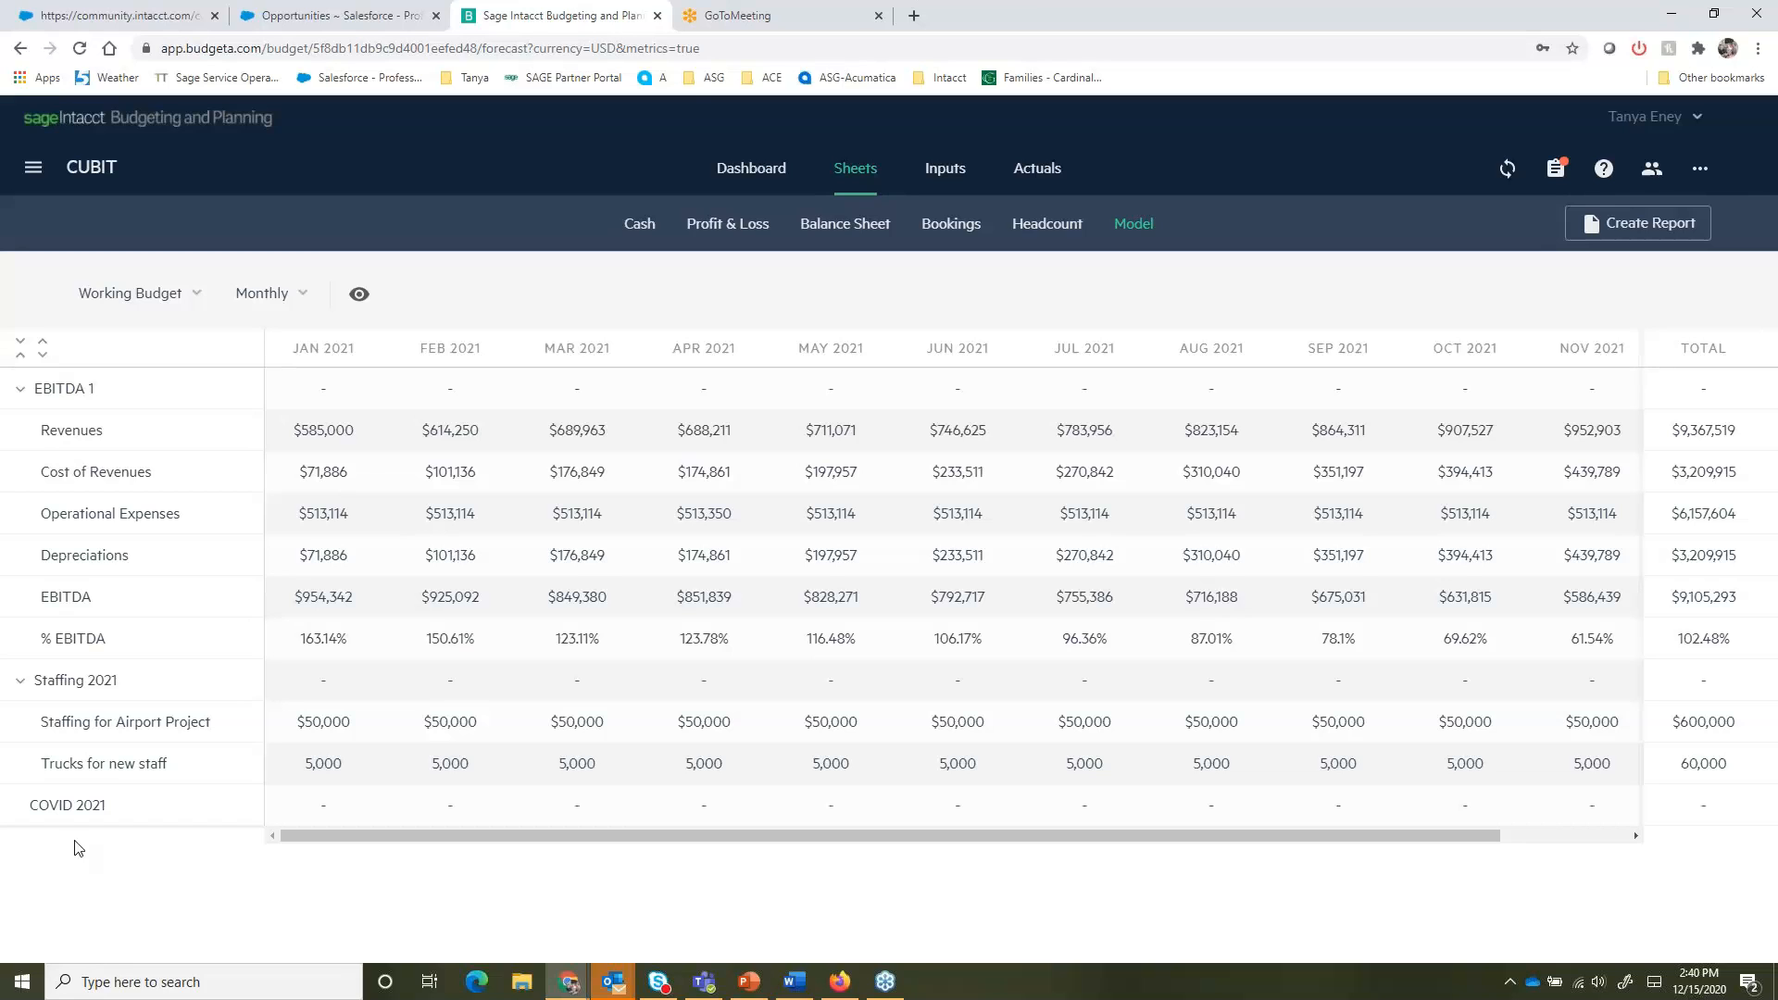
left_click(944, 173)
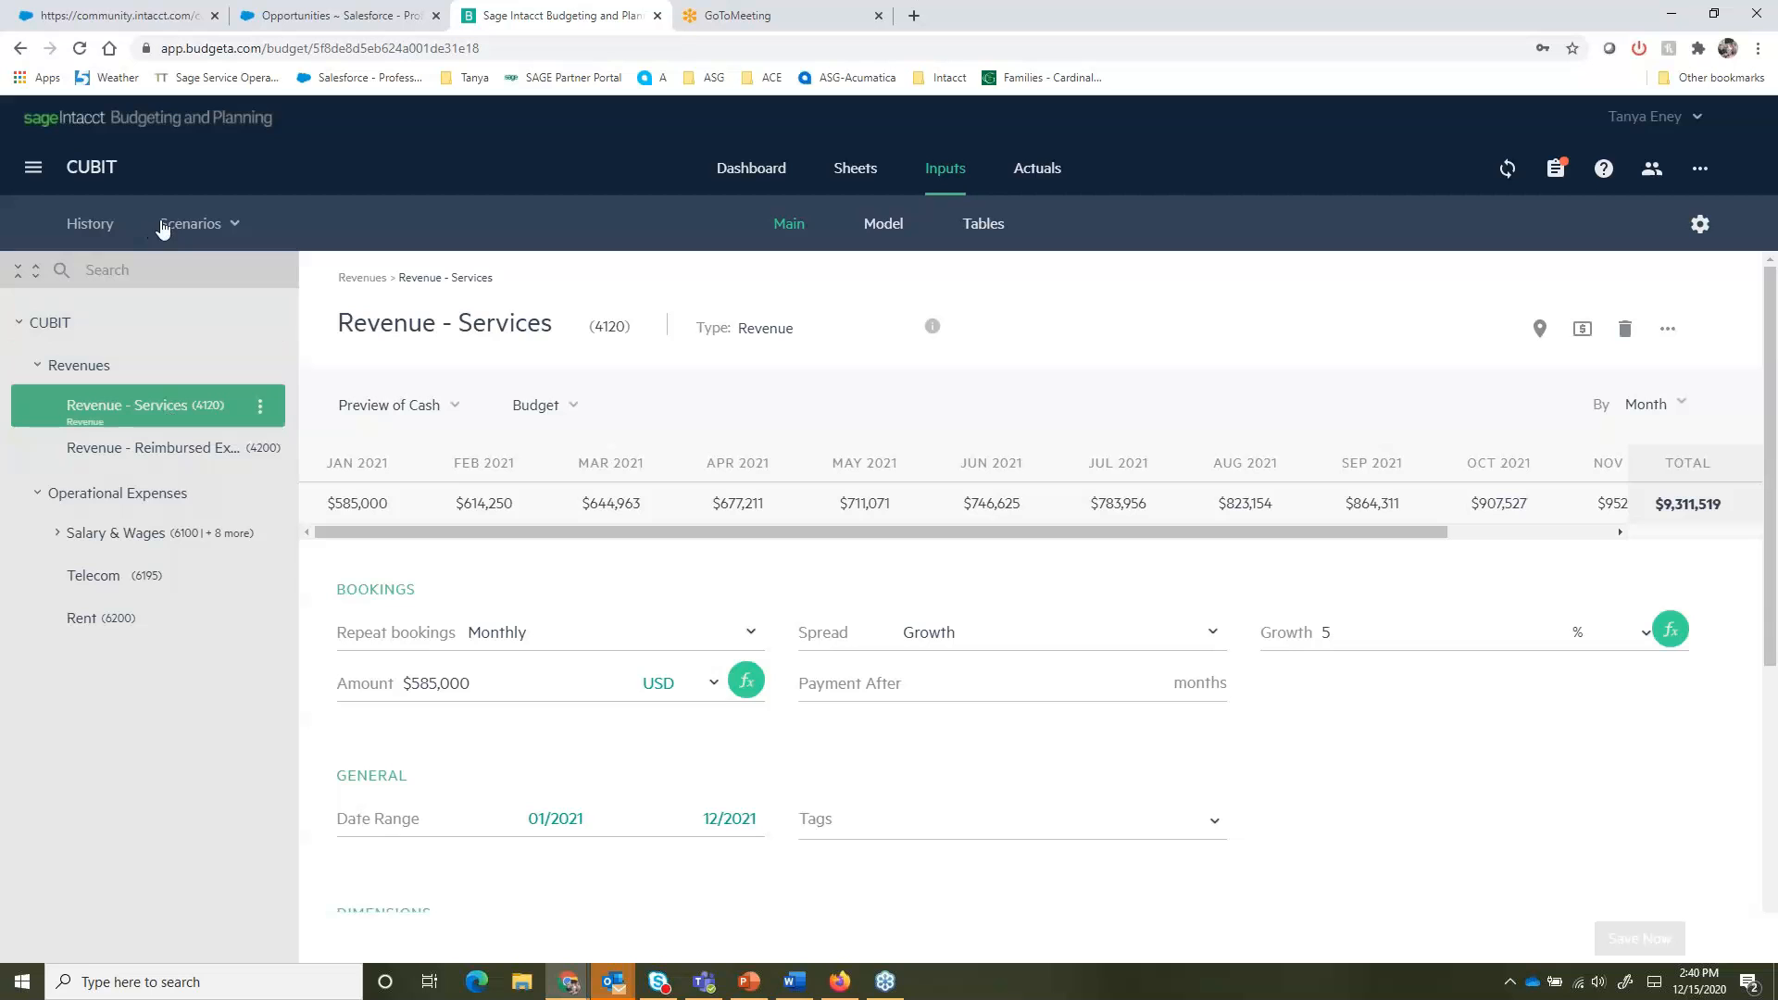
- Browse the list of budgets in the main menu
left_click(46, 166)
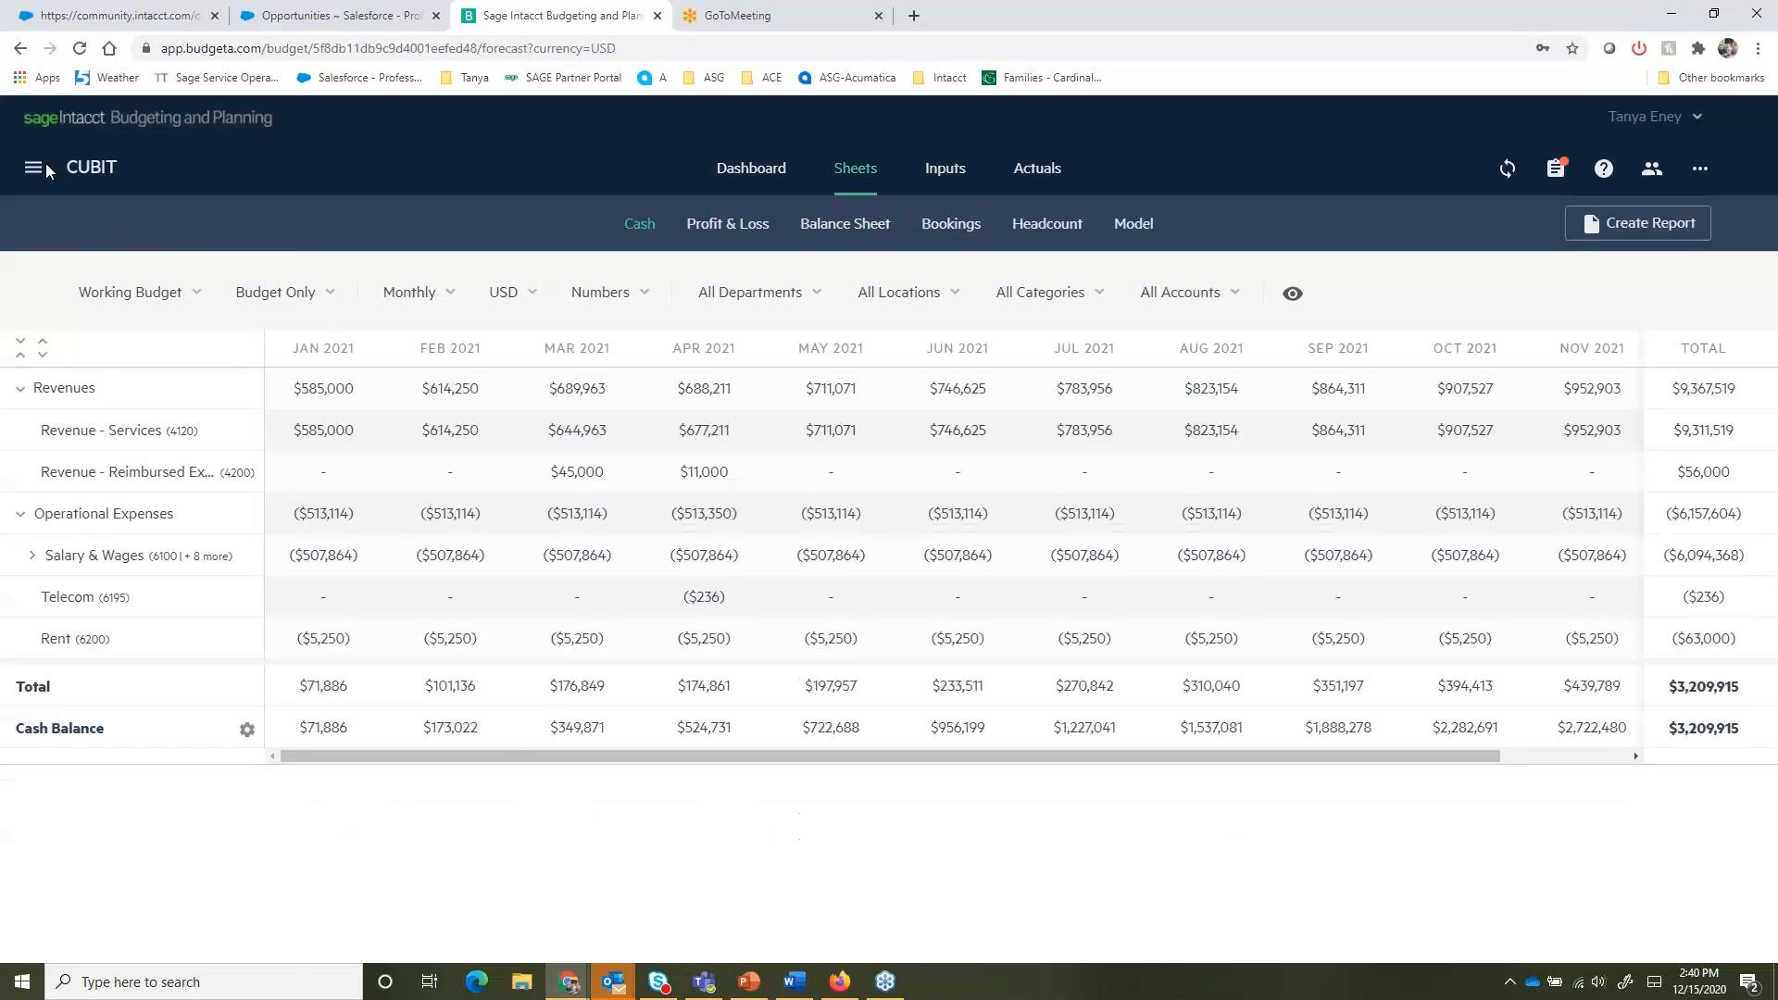
left_click(47, 163)
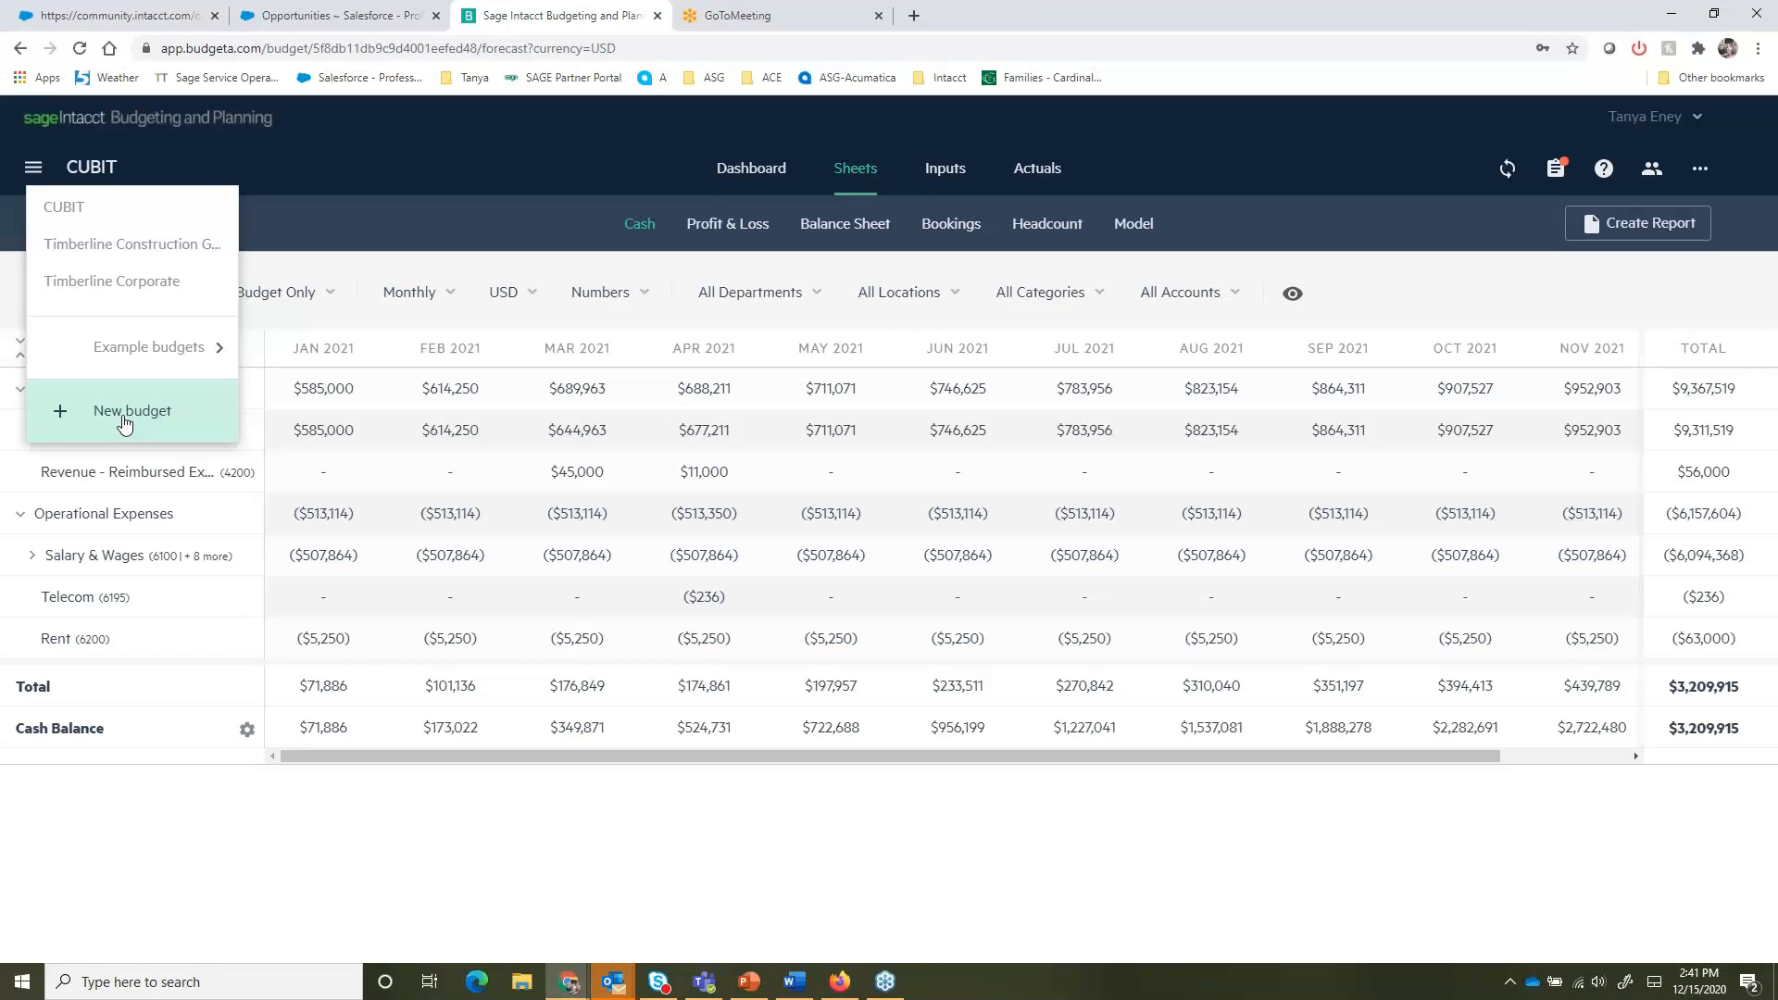
left_click(304, 248)
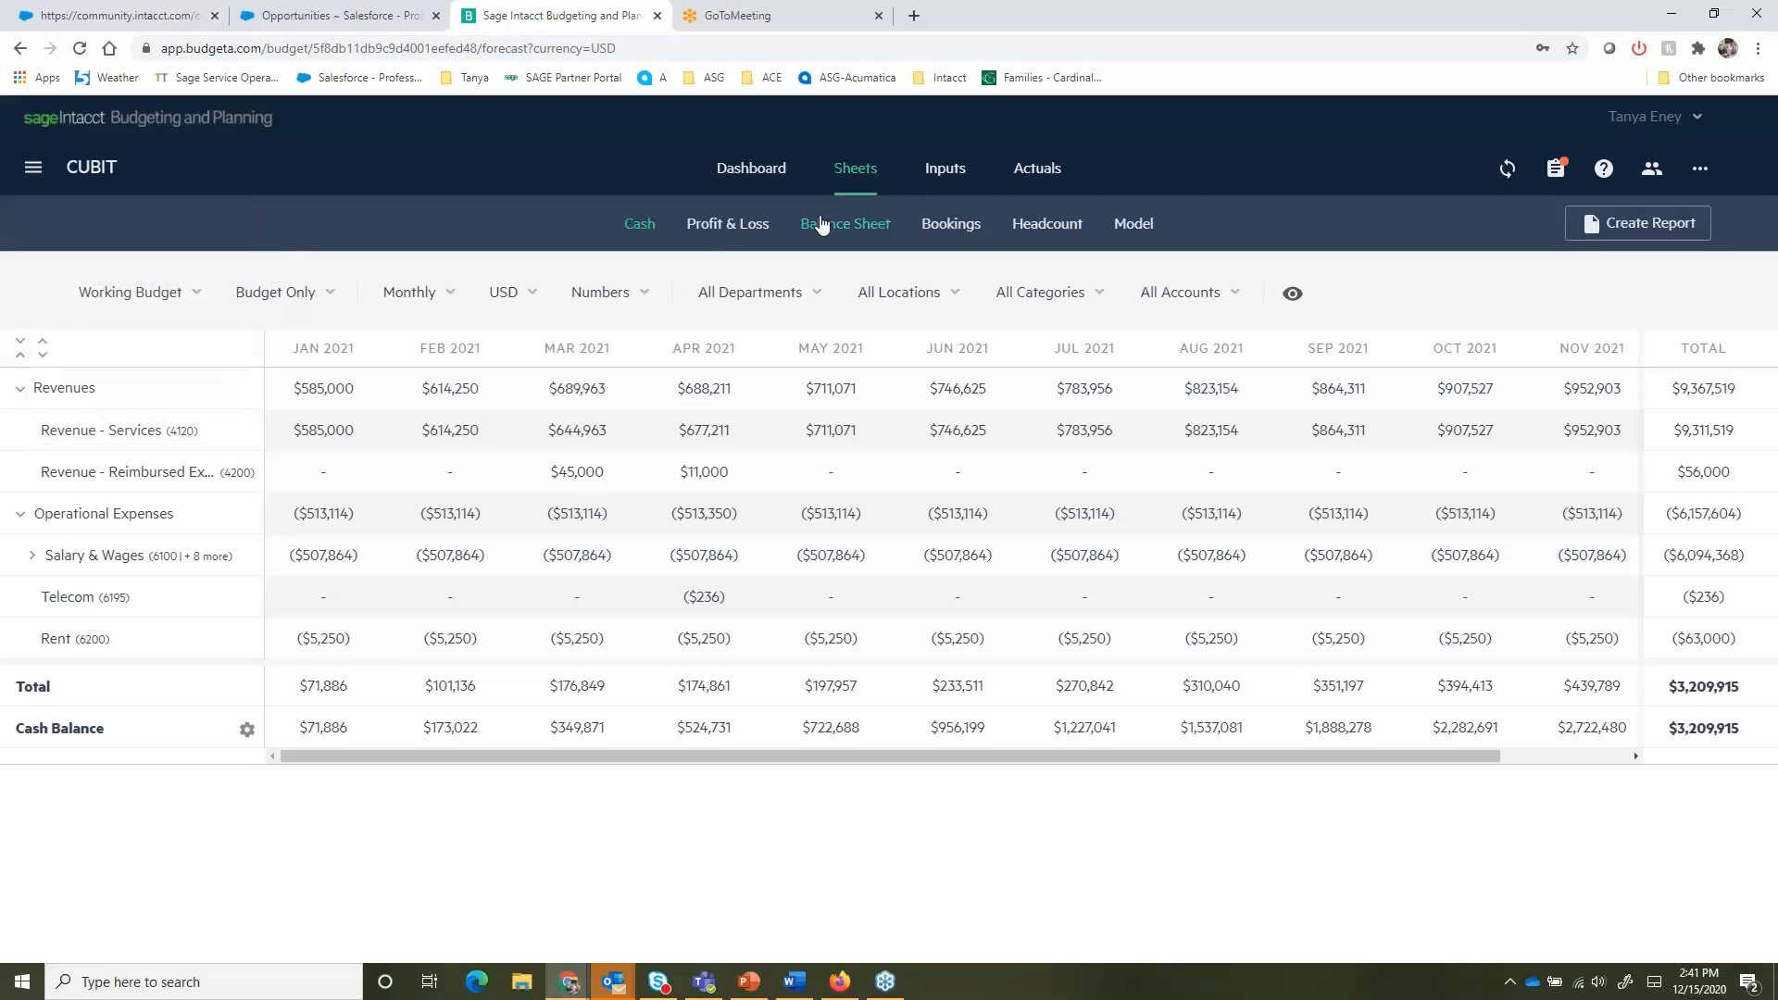
- Open the Revenue - Services input and review its Repeat bookings and Spread options
left_click(945, 170)
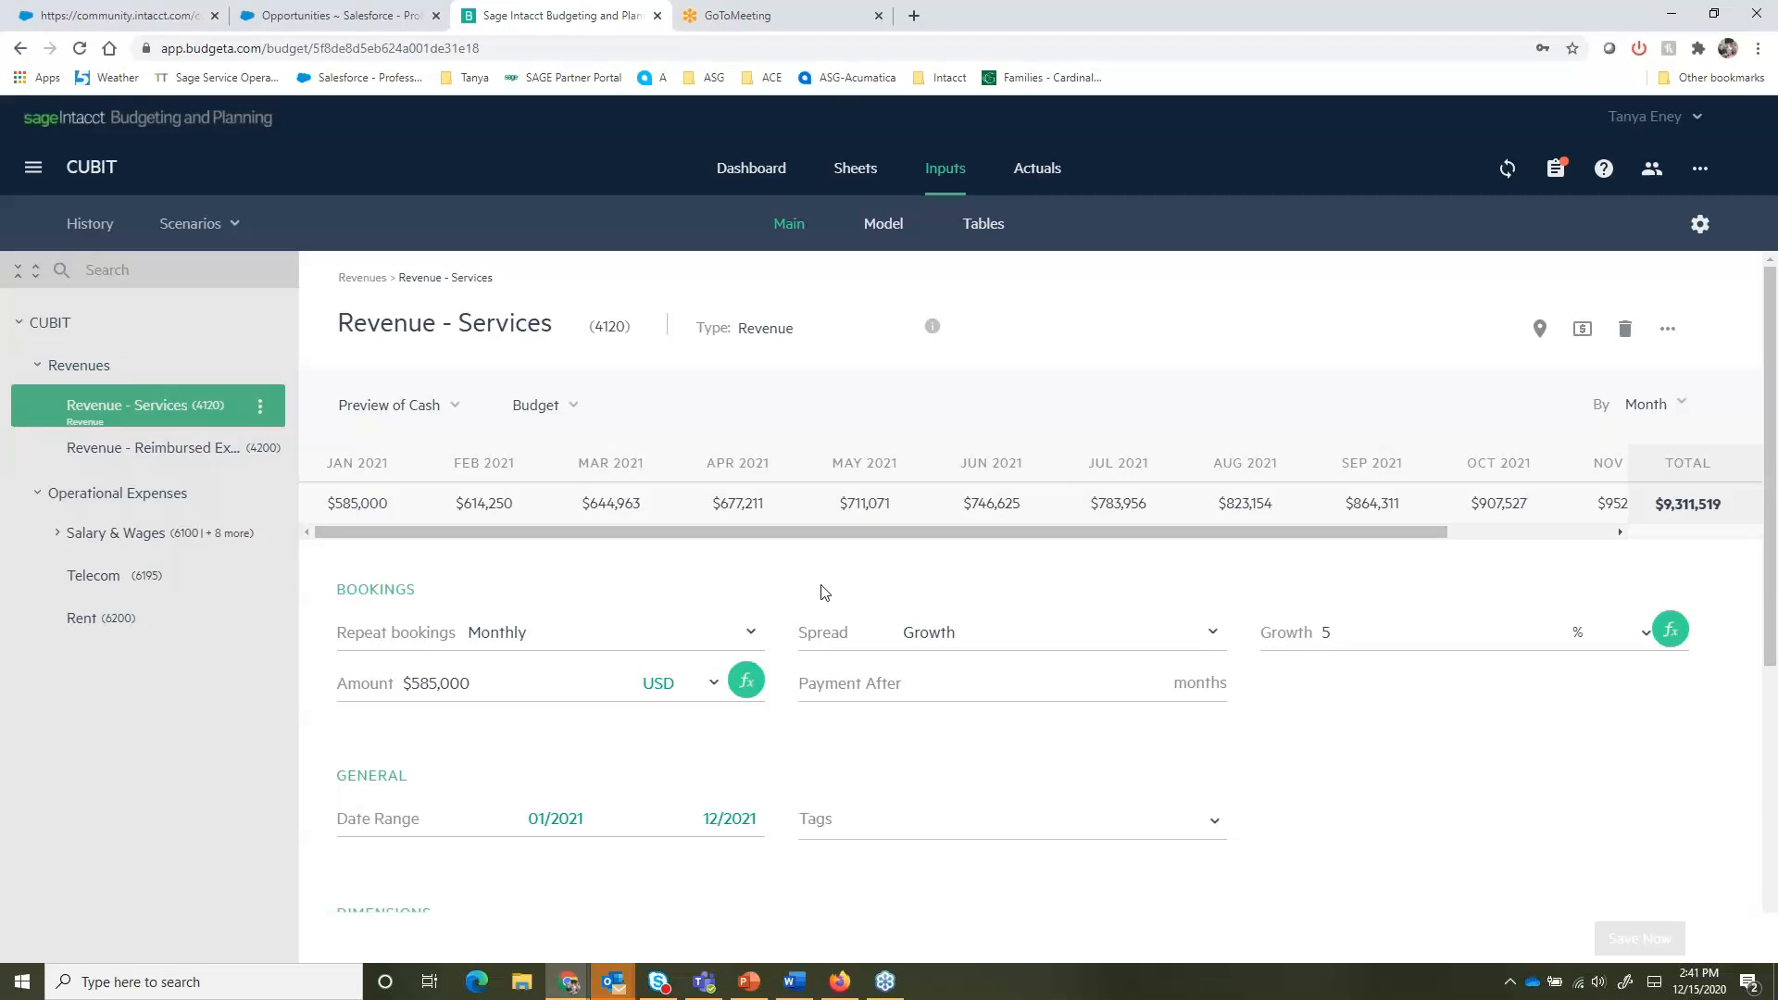
scroll(645, 618, "down", 1)
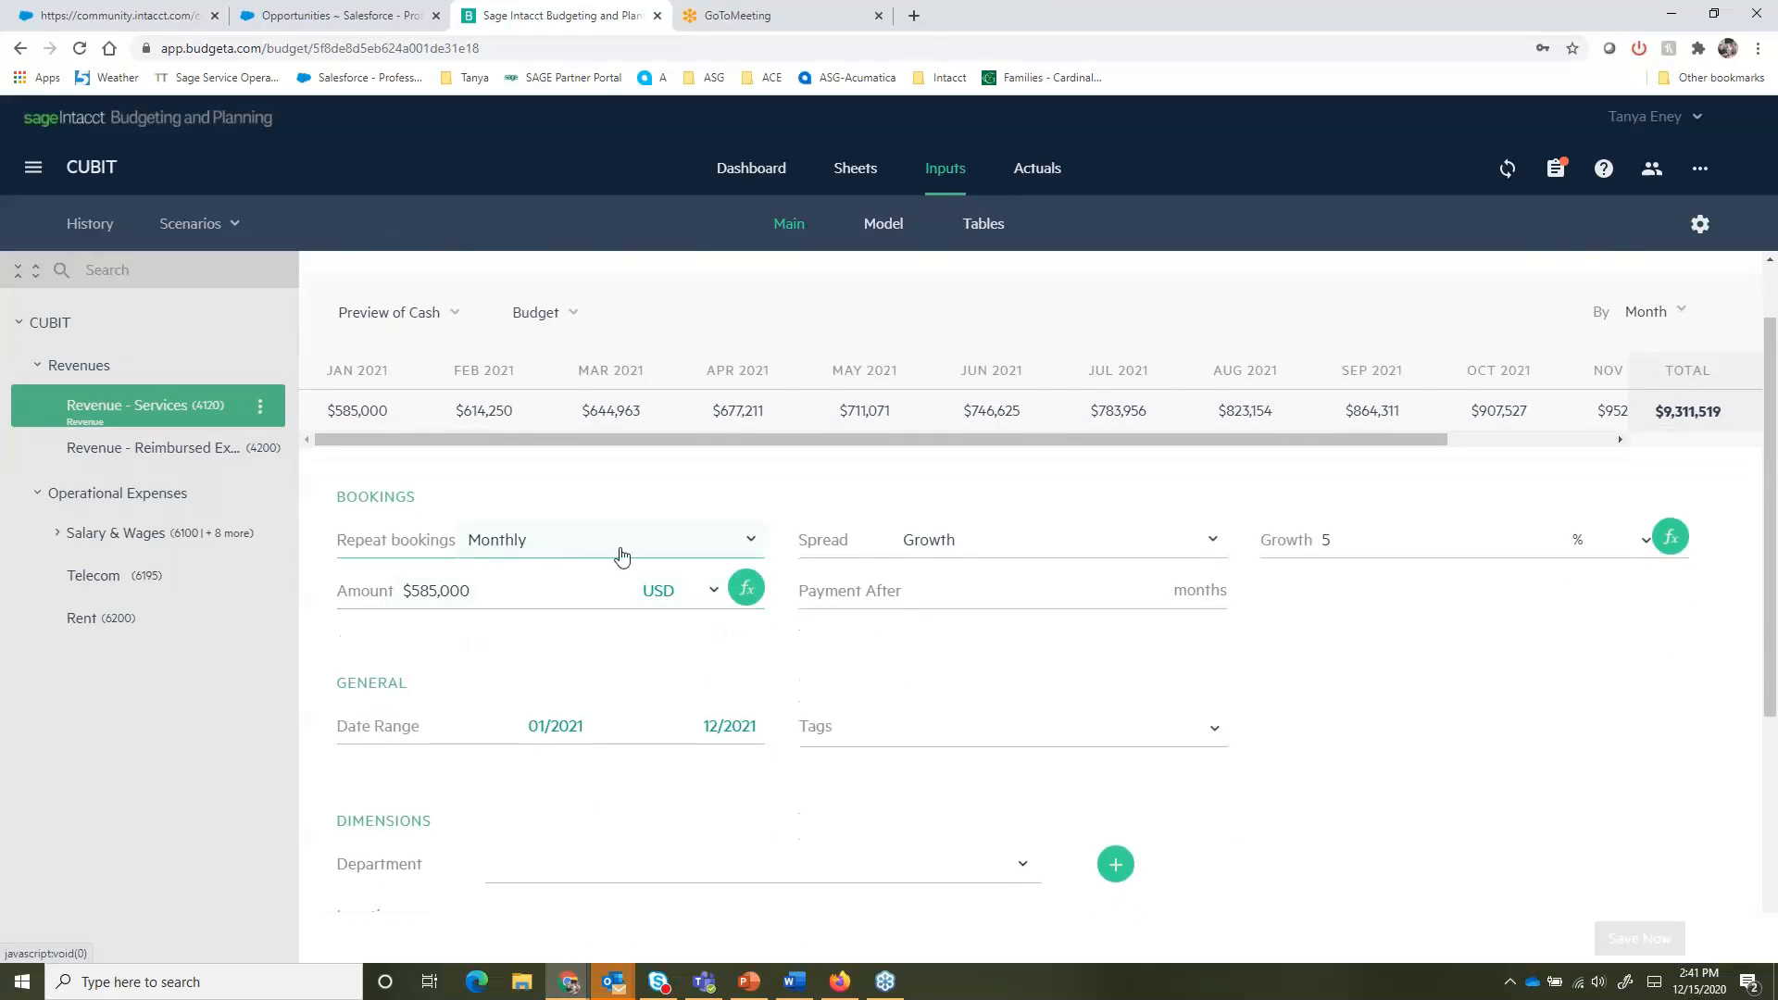
left_click(752, 542)
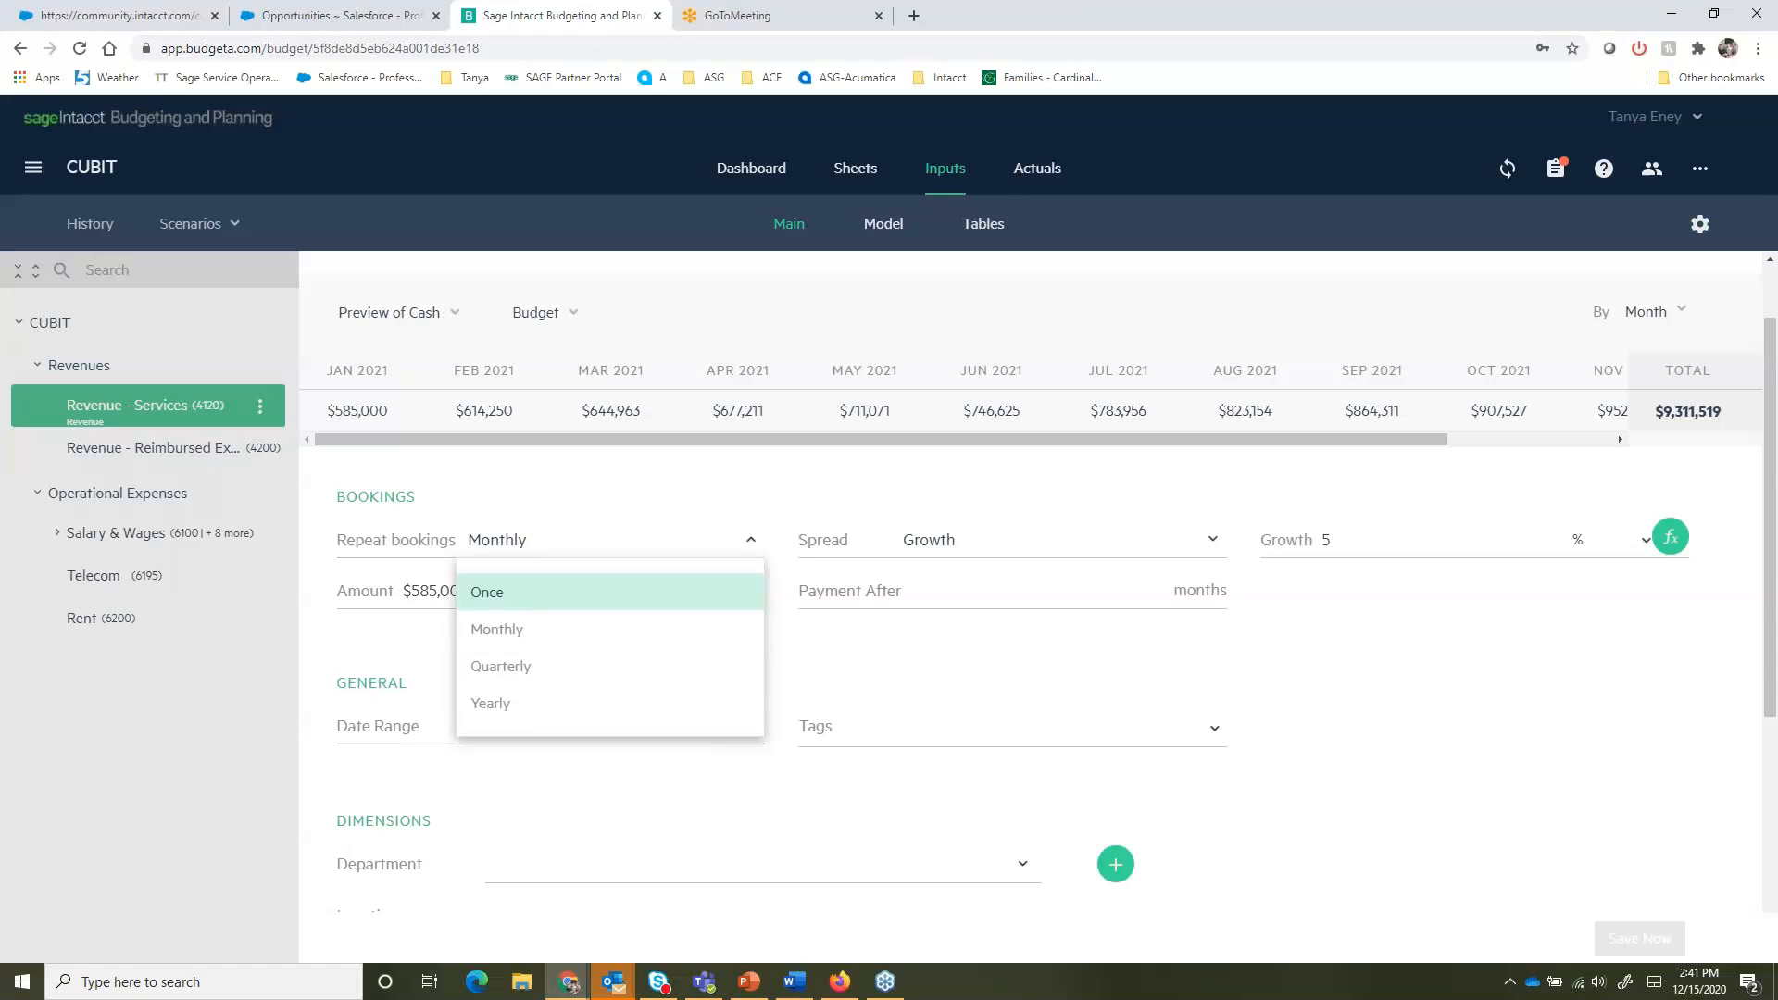
left_click(375, 645)
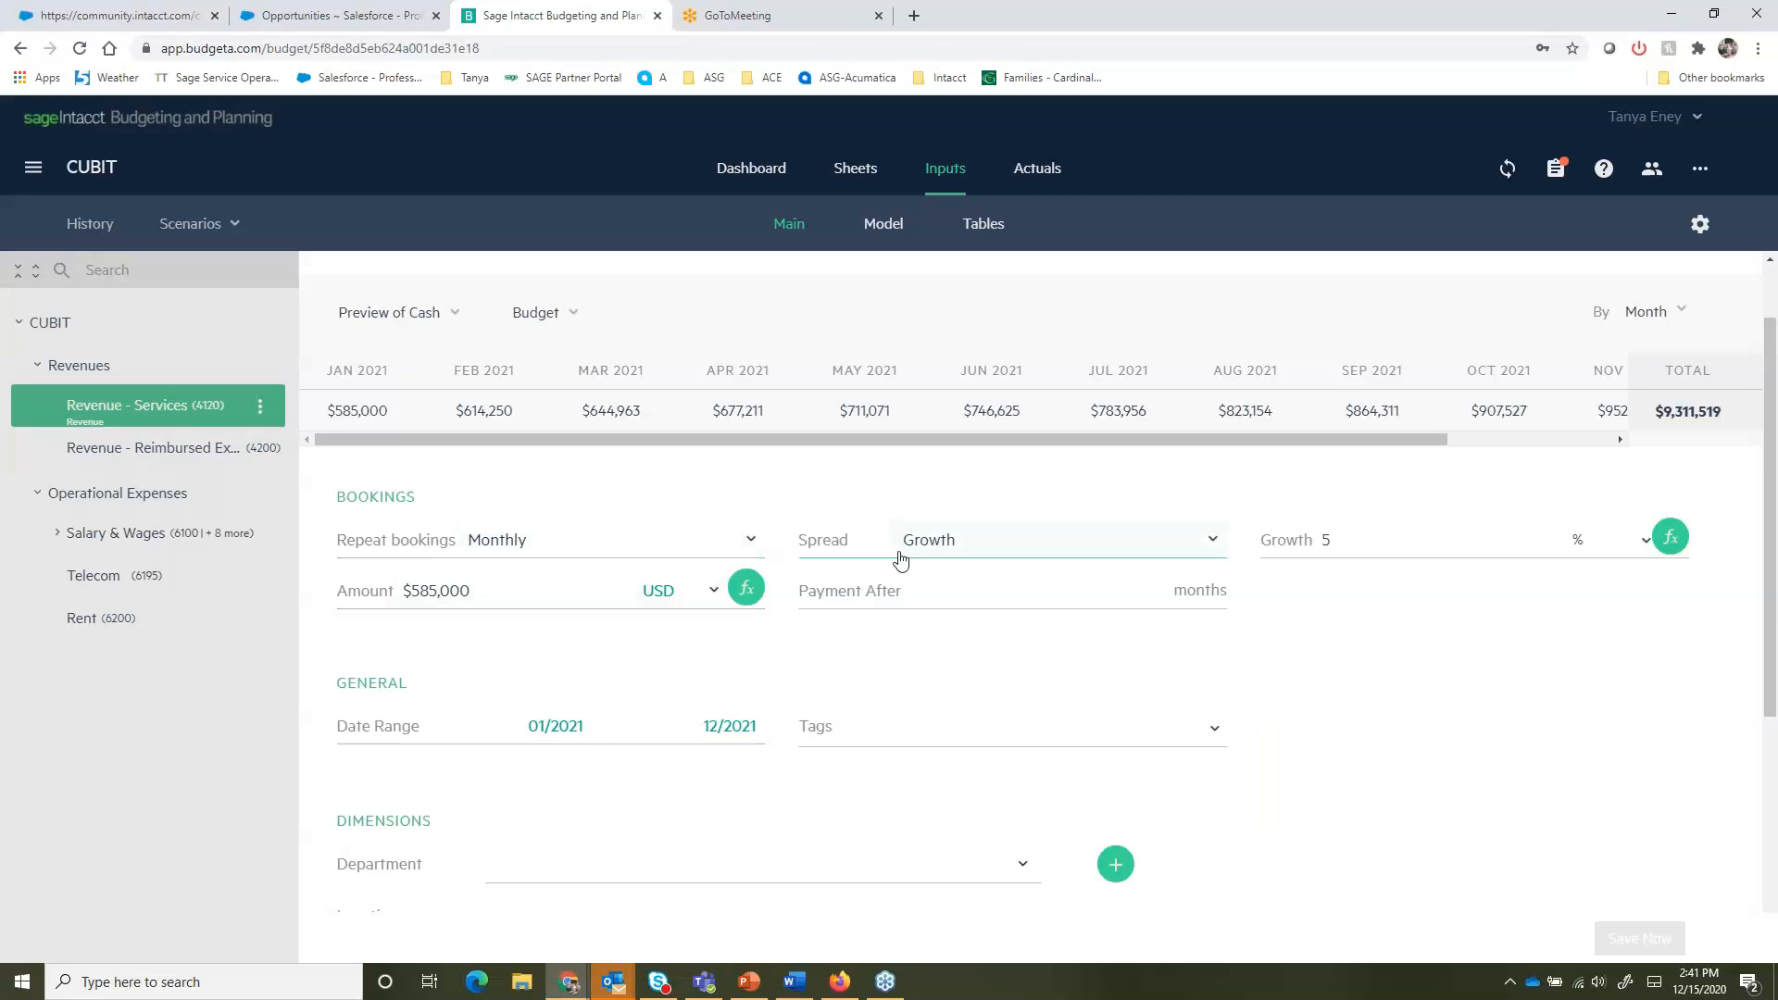
left_click(1211, 539)
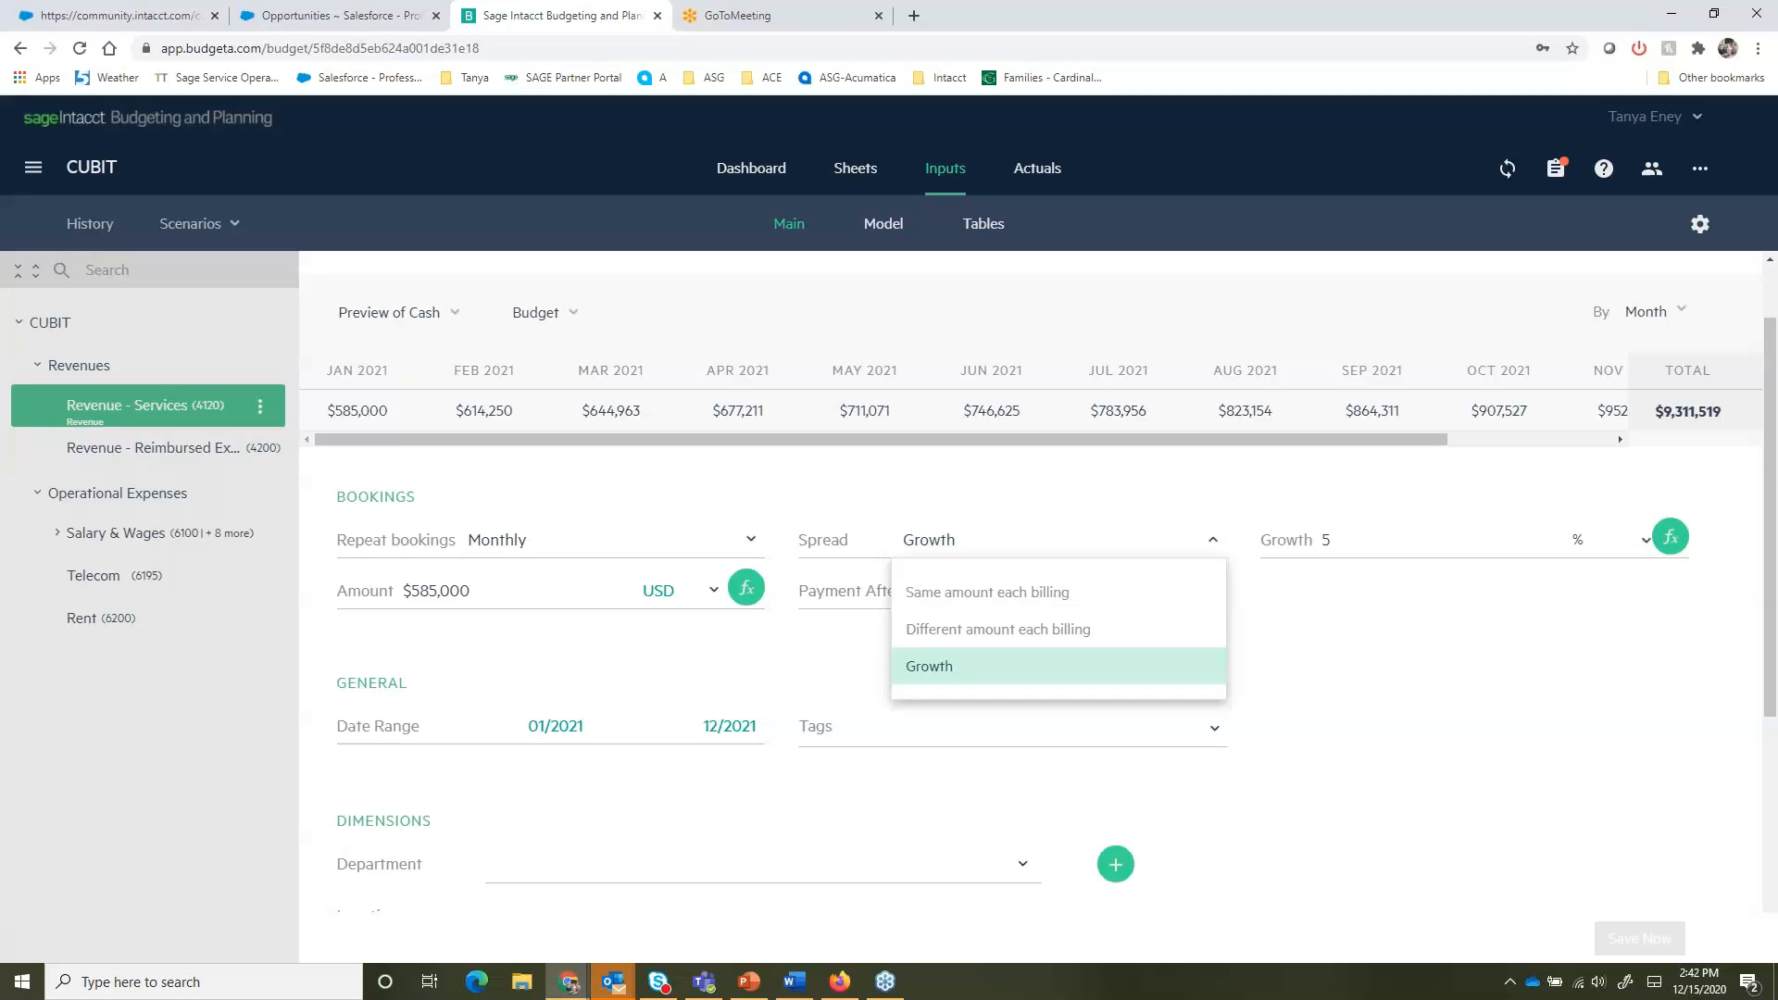
left_click(975, 474)
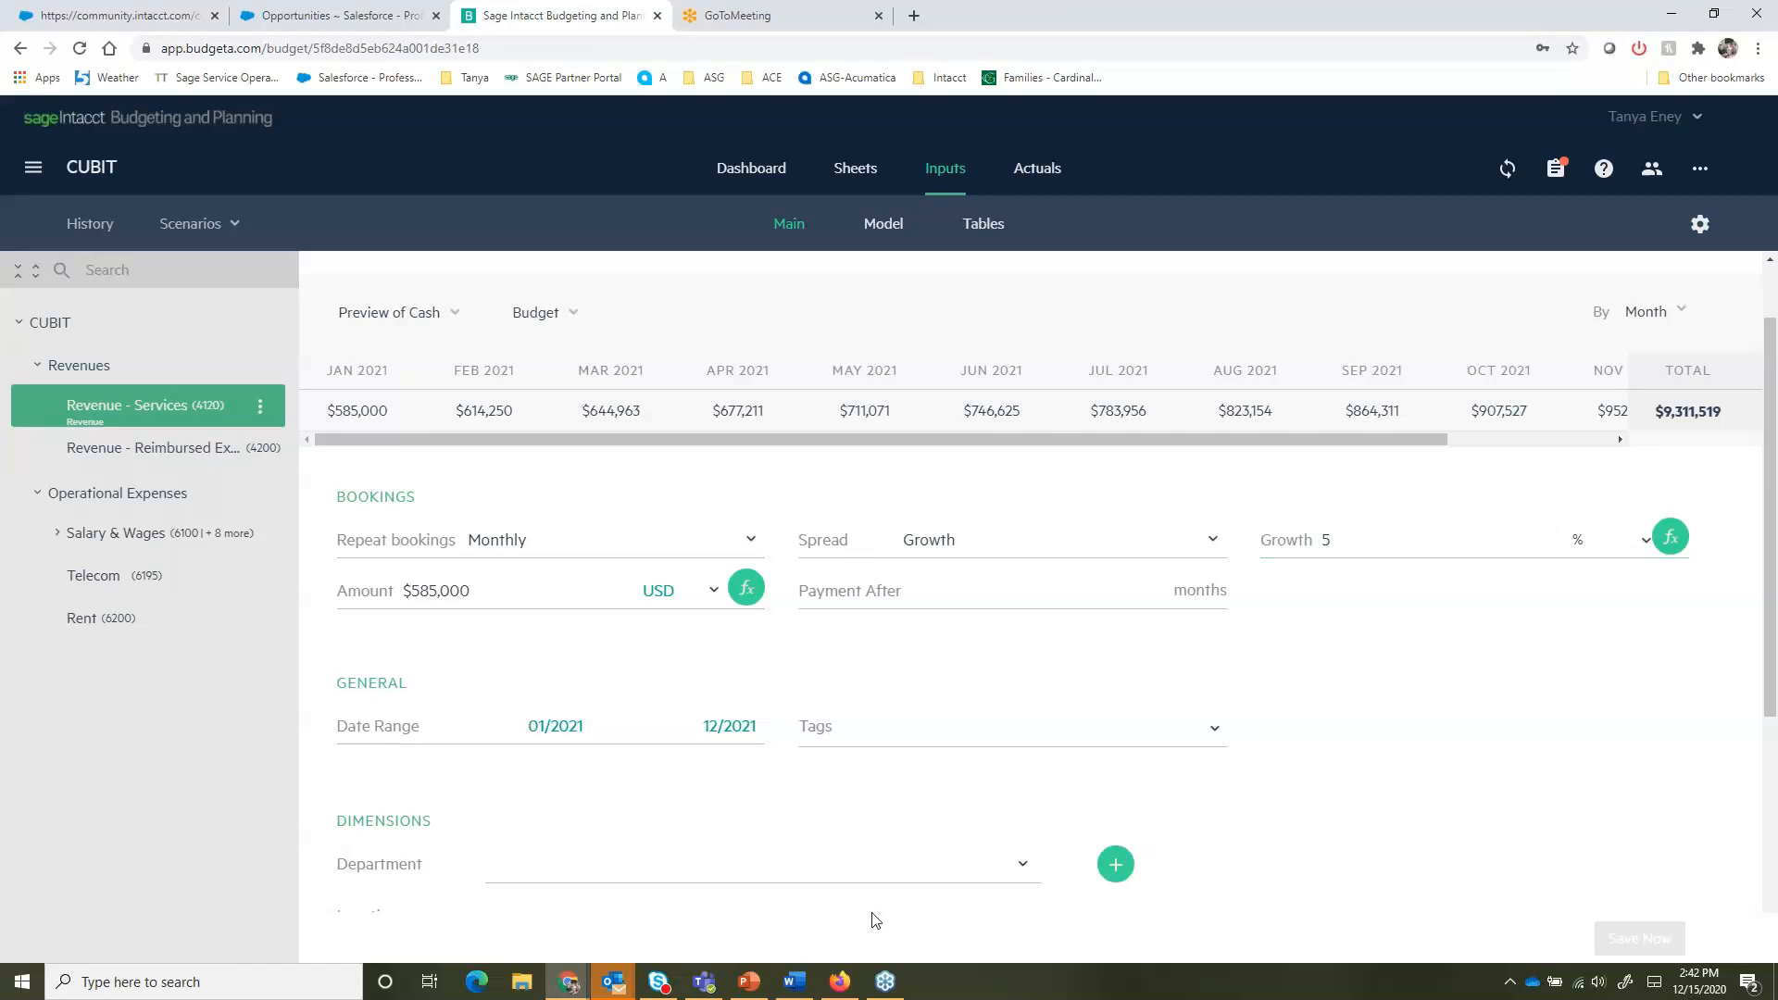
- Set the Revenue - Services location dimension to CUBIT USA → New York
scroll(474, 801, "down", 3)
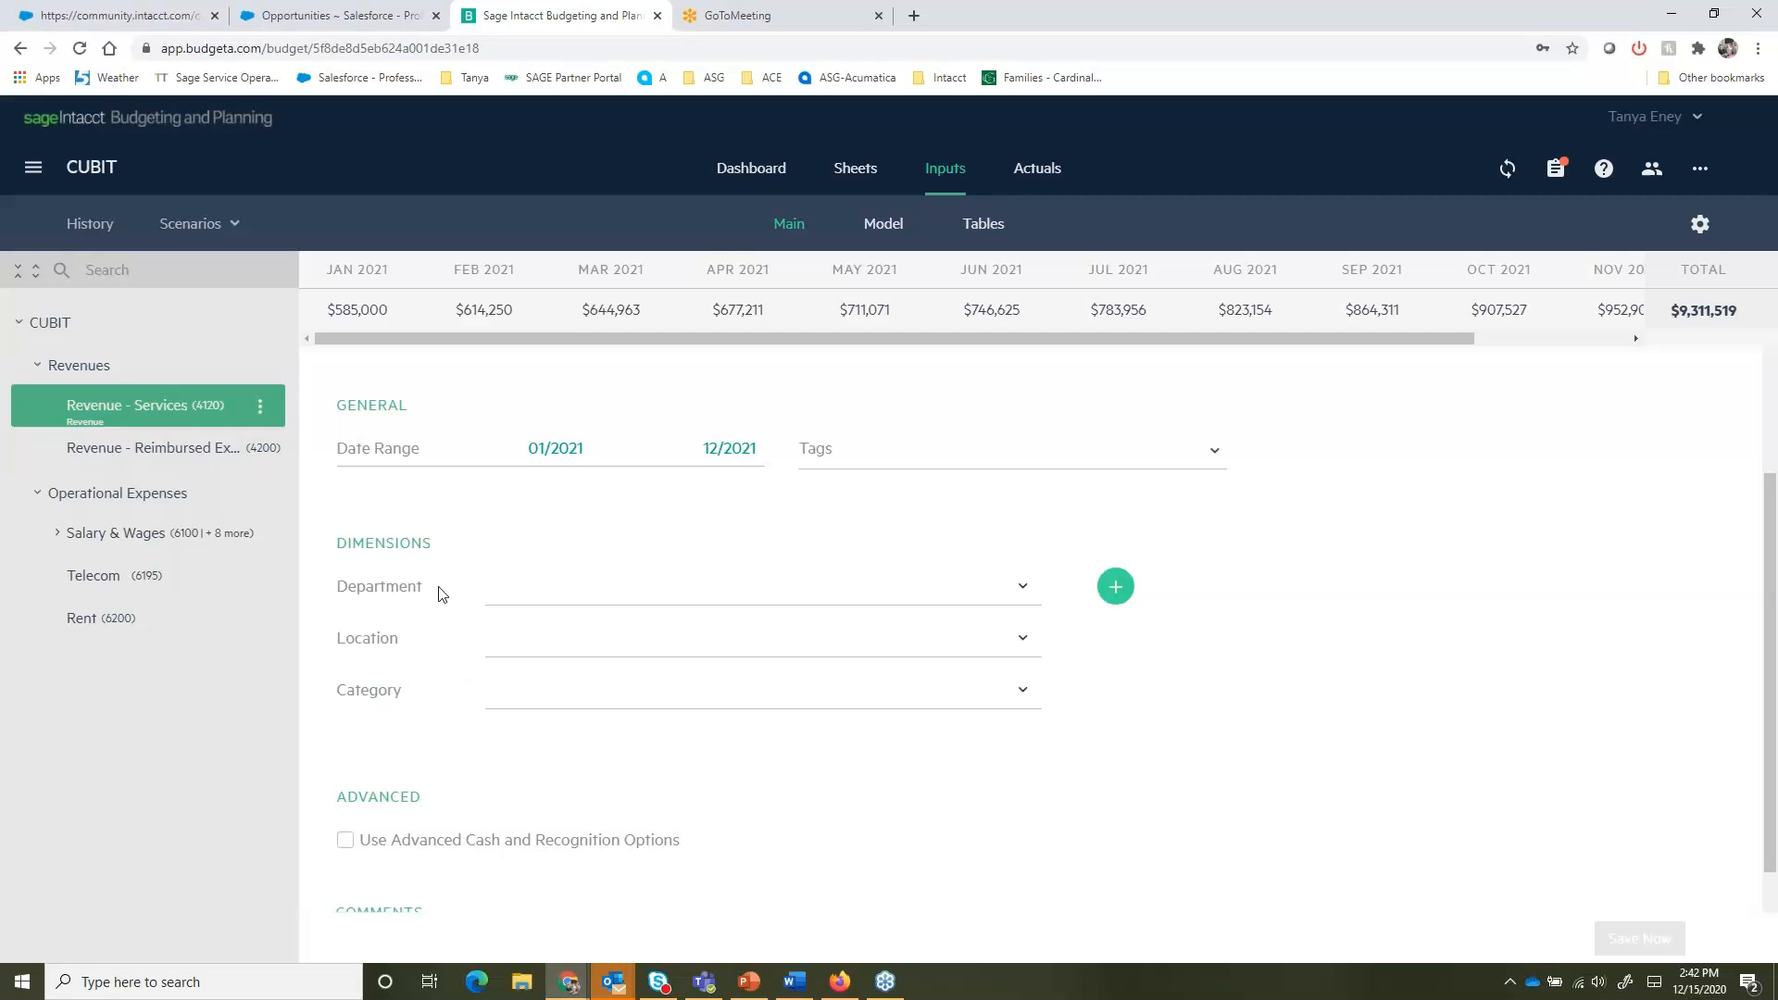
left_click(1021, 586)
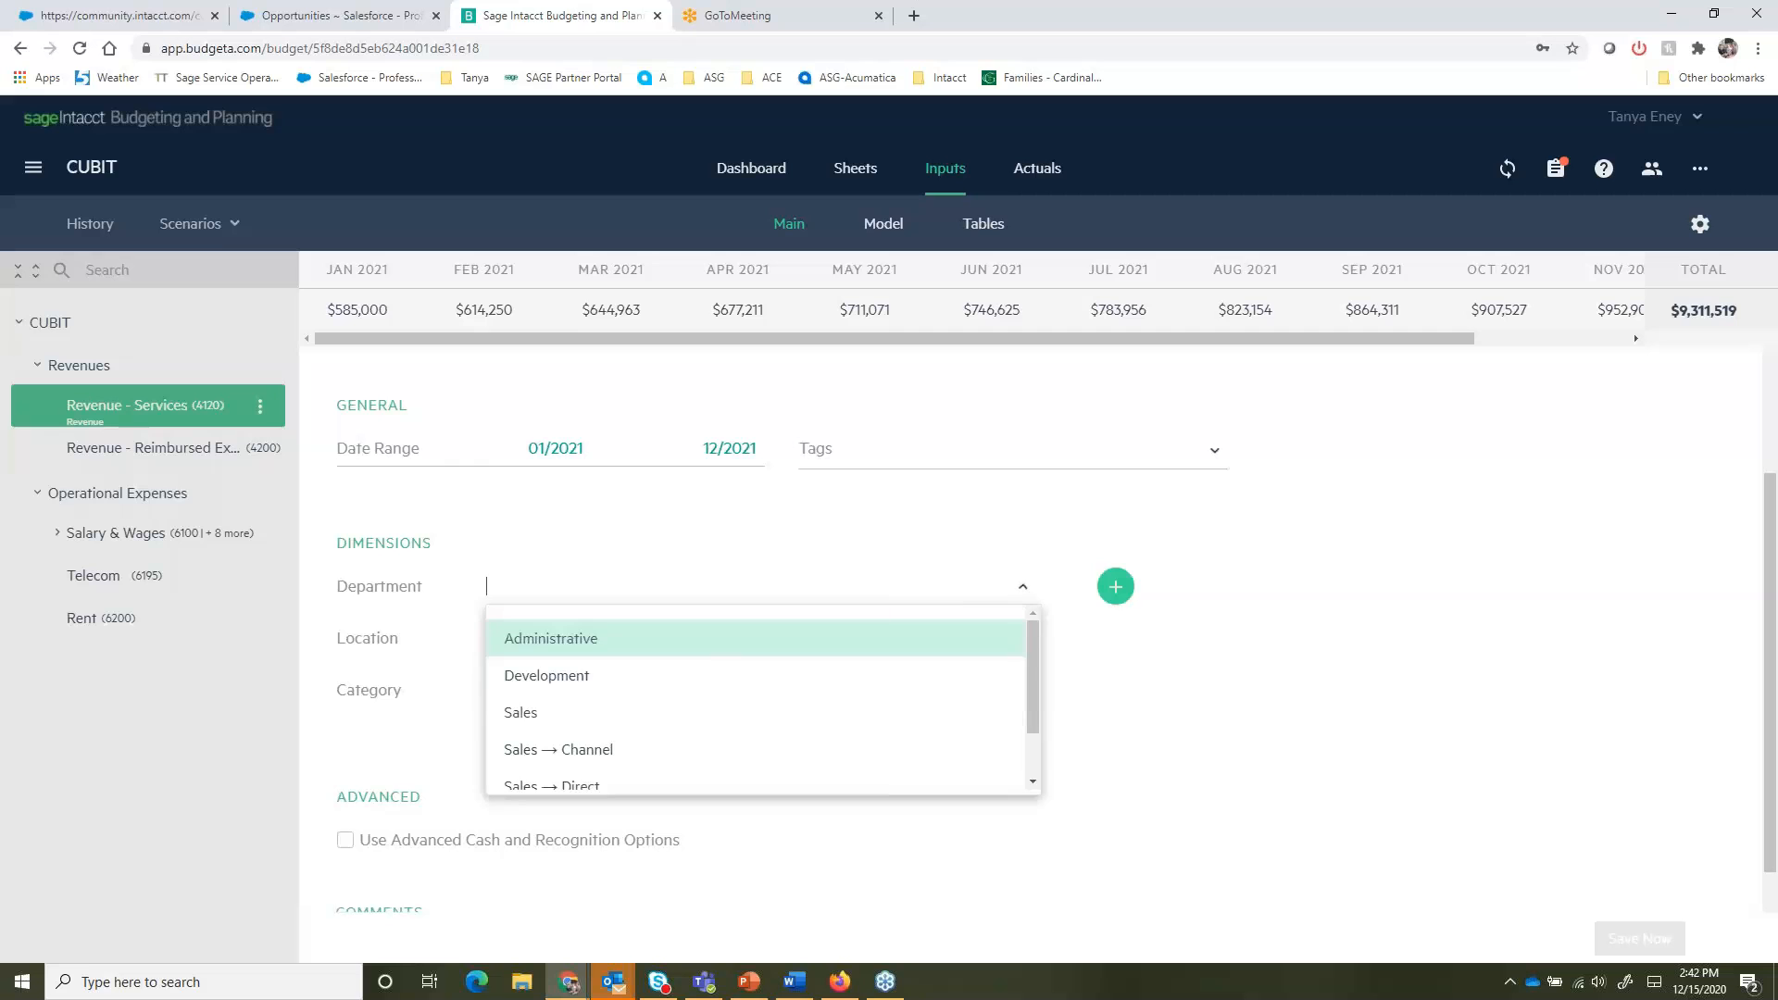
left_click(1022, 586)
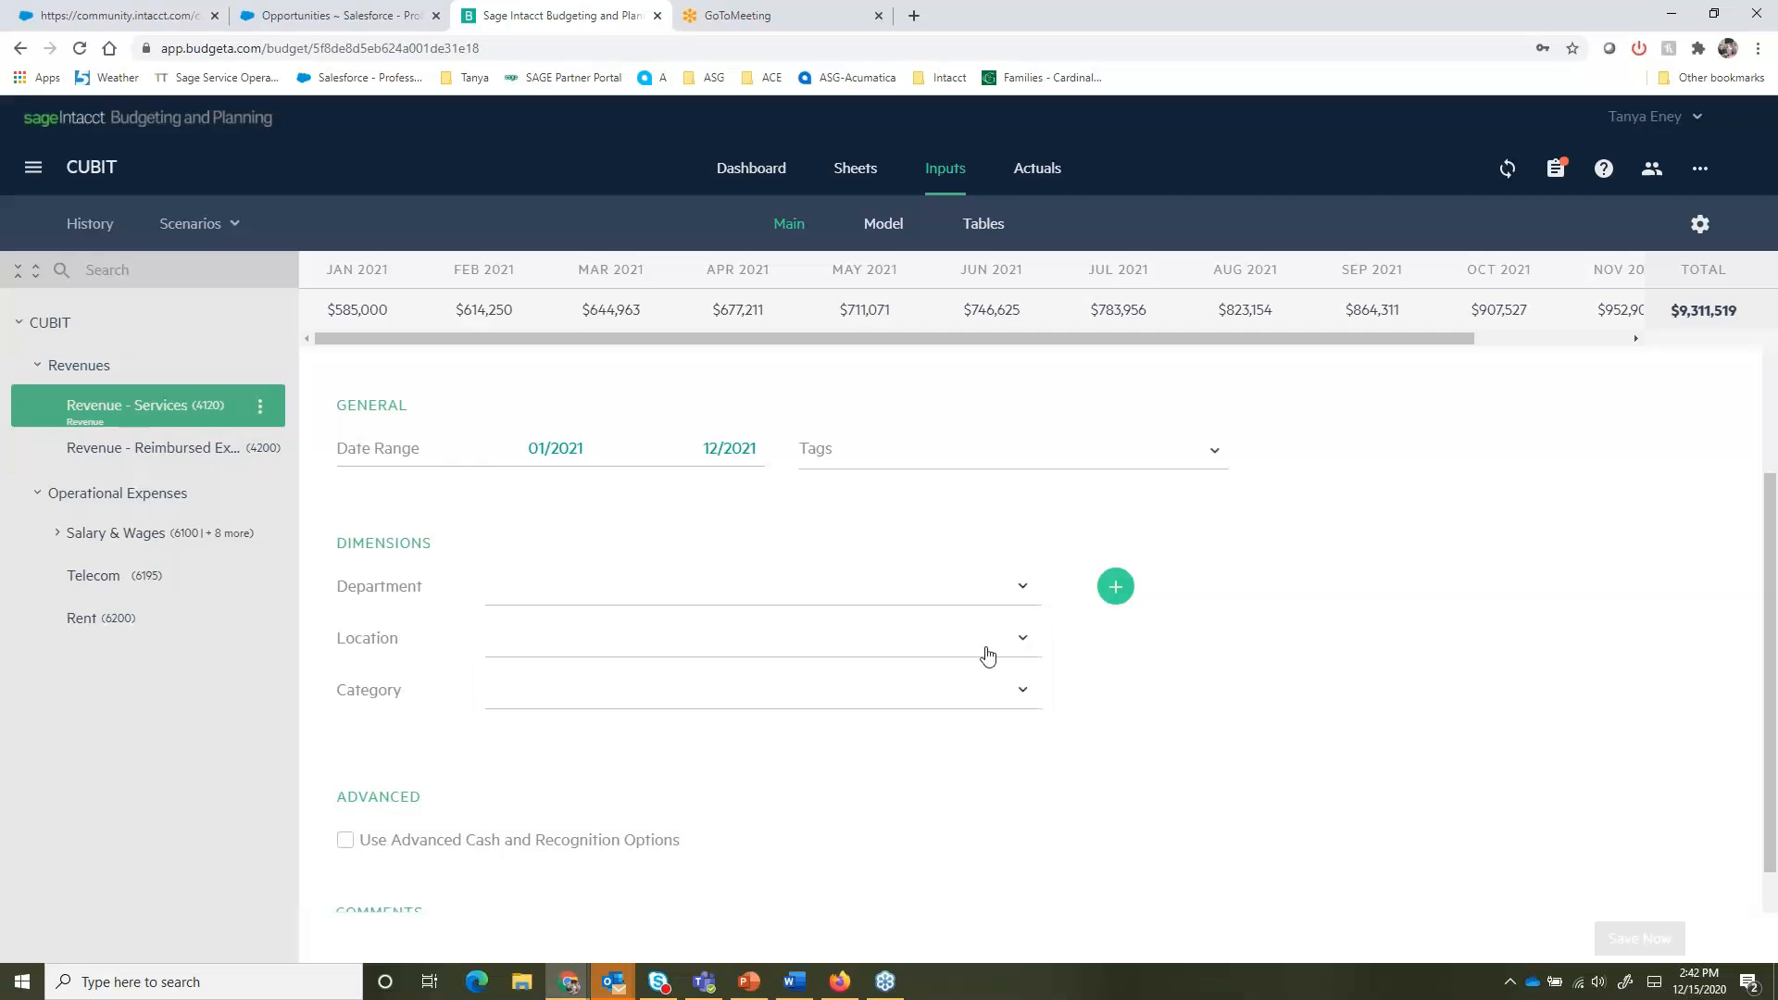
left_click(1023, 638)
left_click(718, 725)
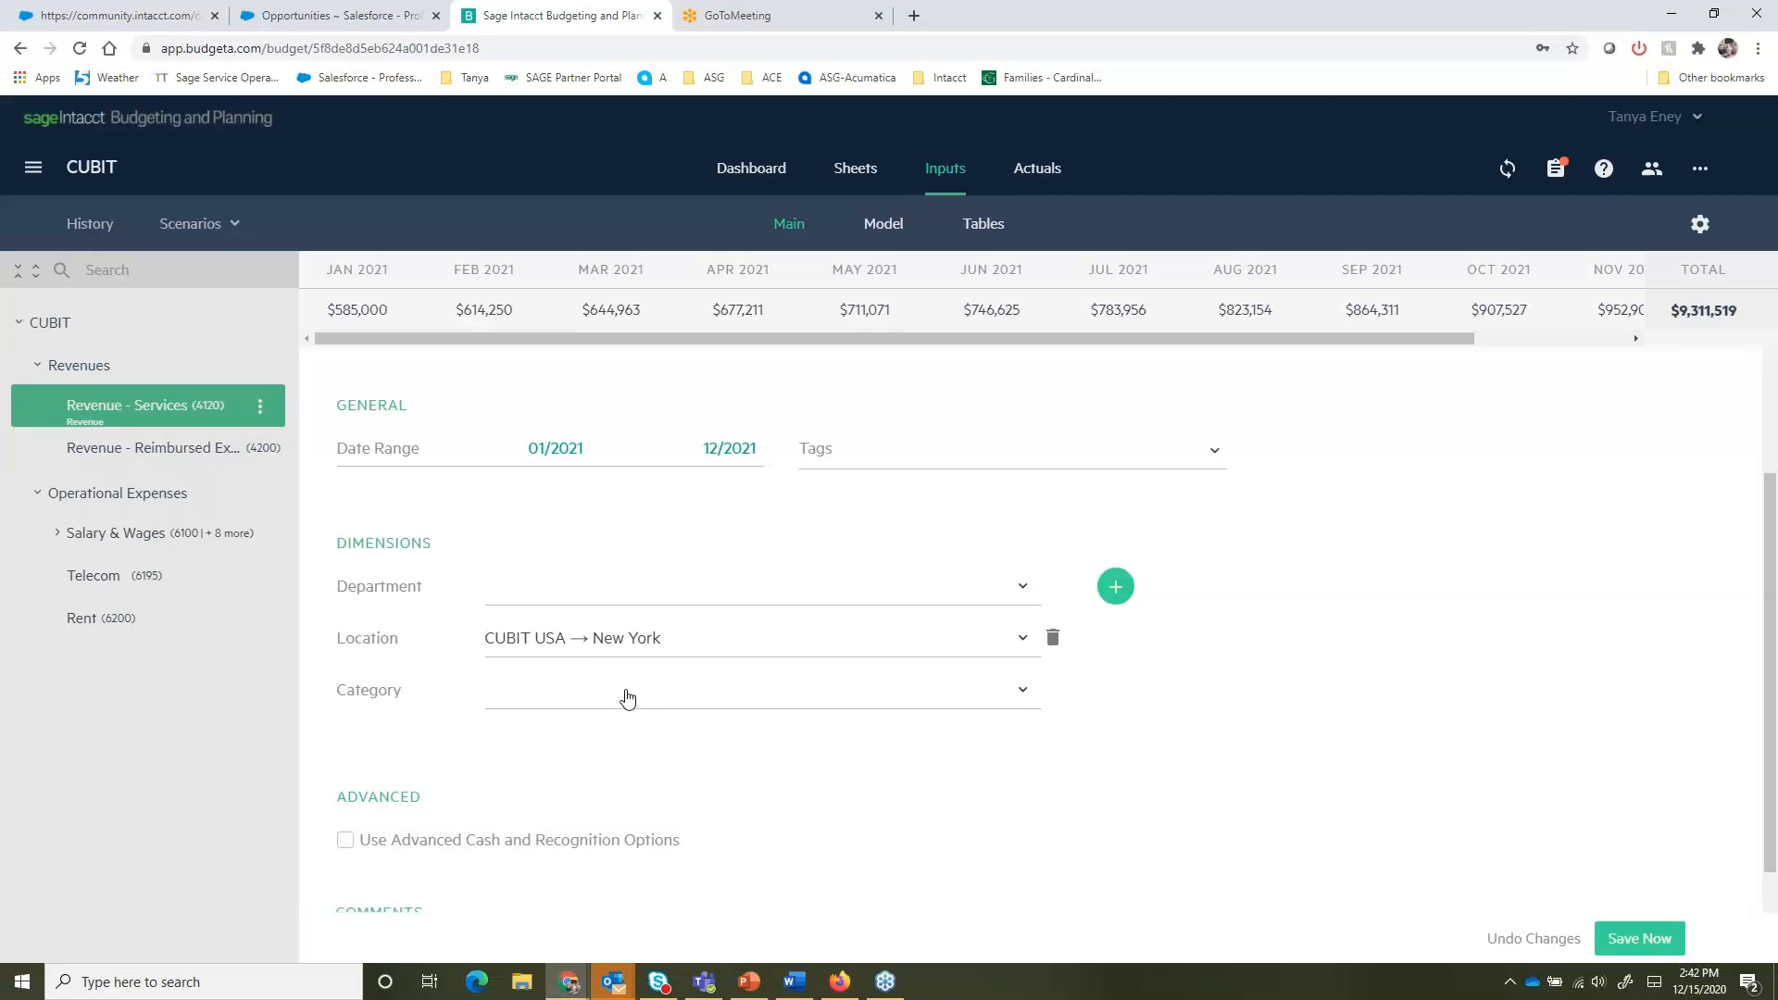
scroll(755, 762, "up", 3)
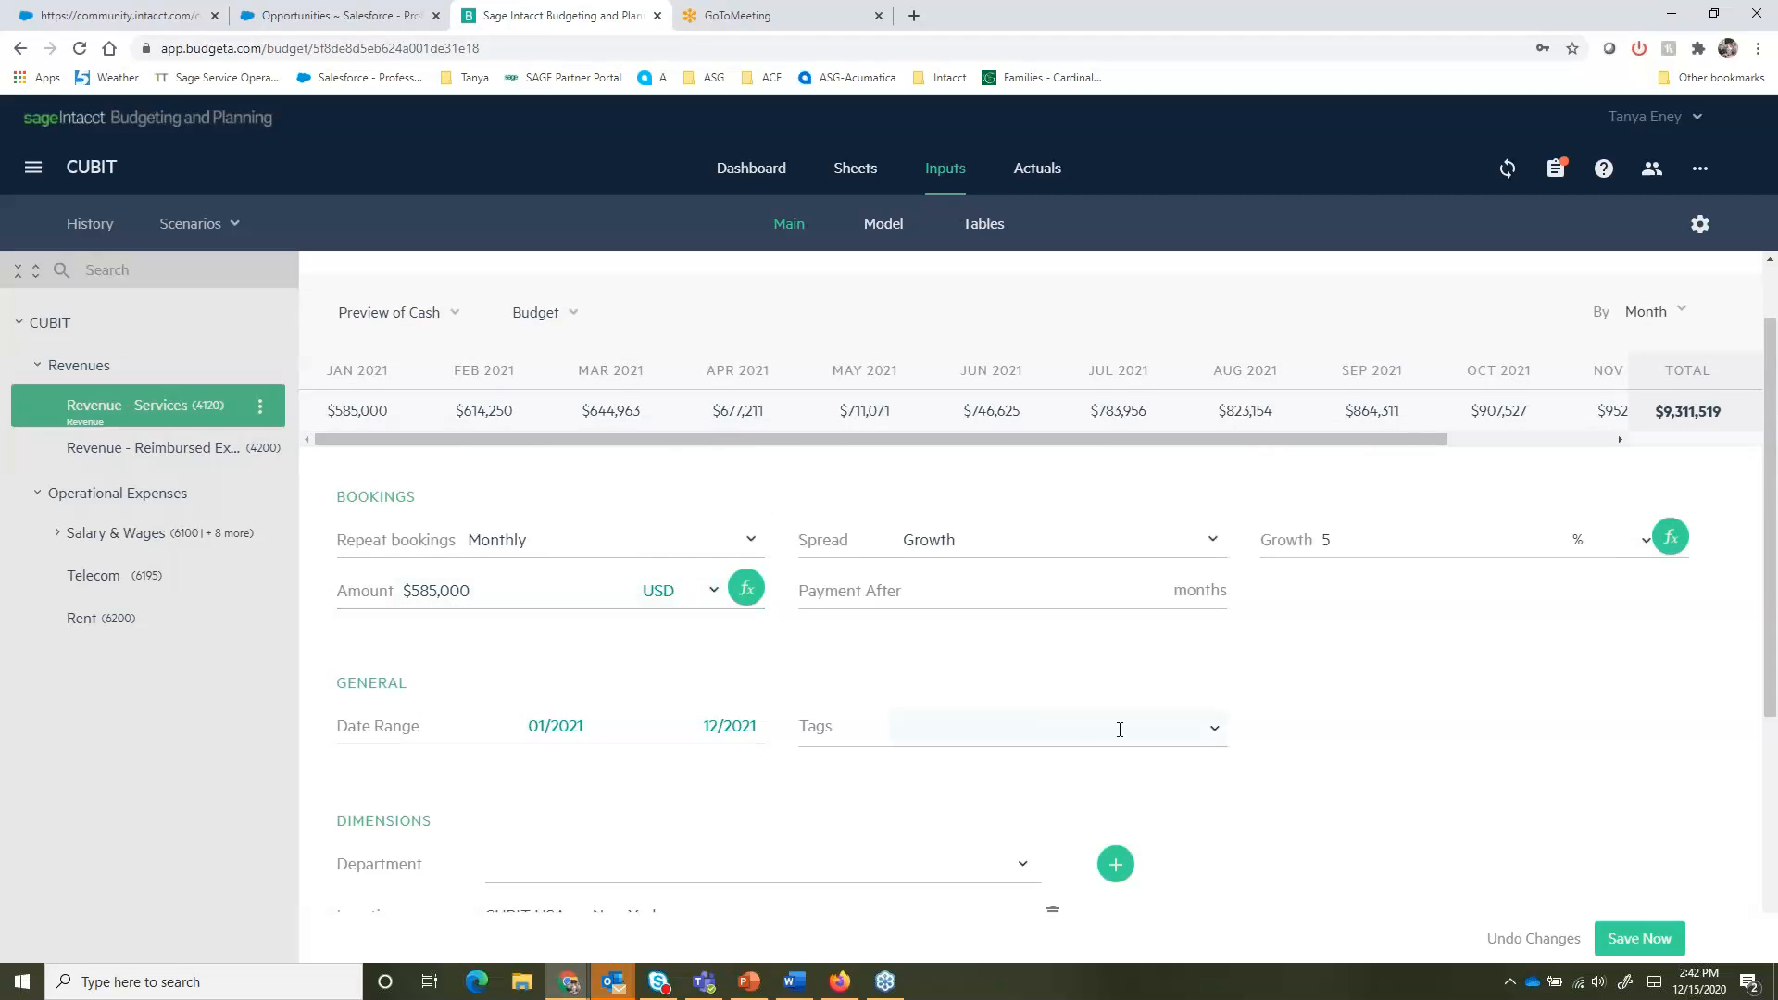
scroll(1121, 728, "down", 1)
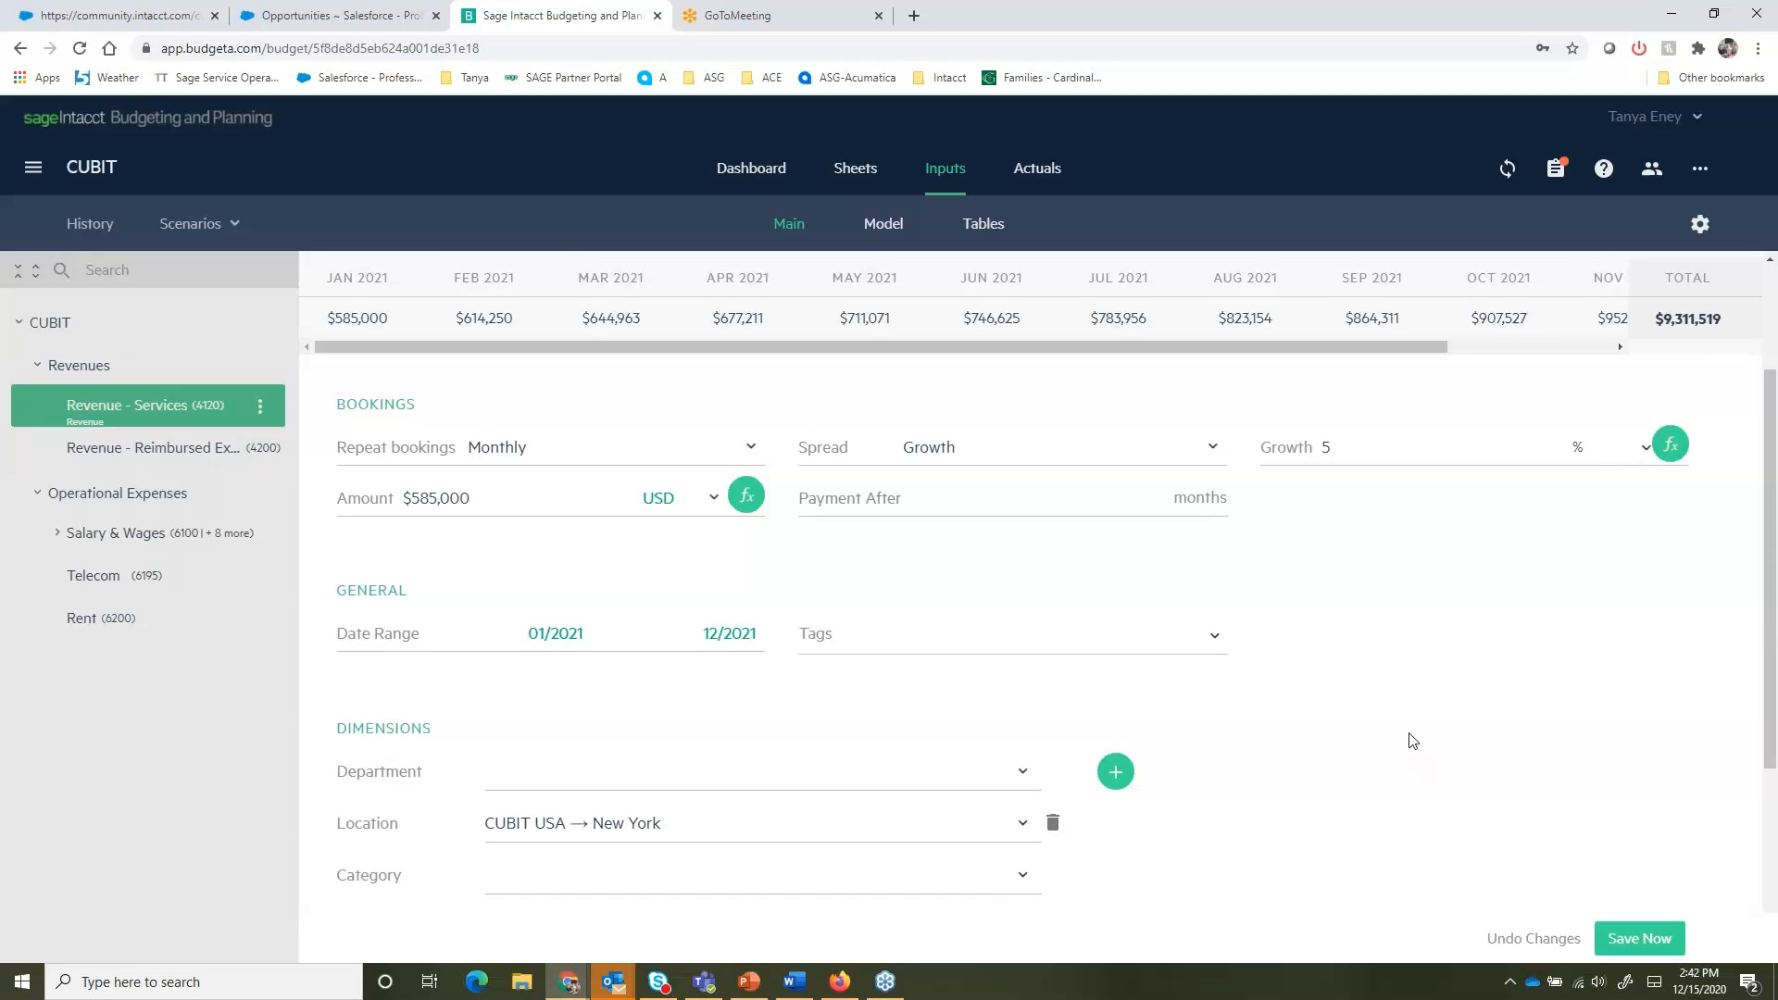
- Open the budget's History of saved versions and close it again
scroll(1412, 741, "down", 1)
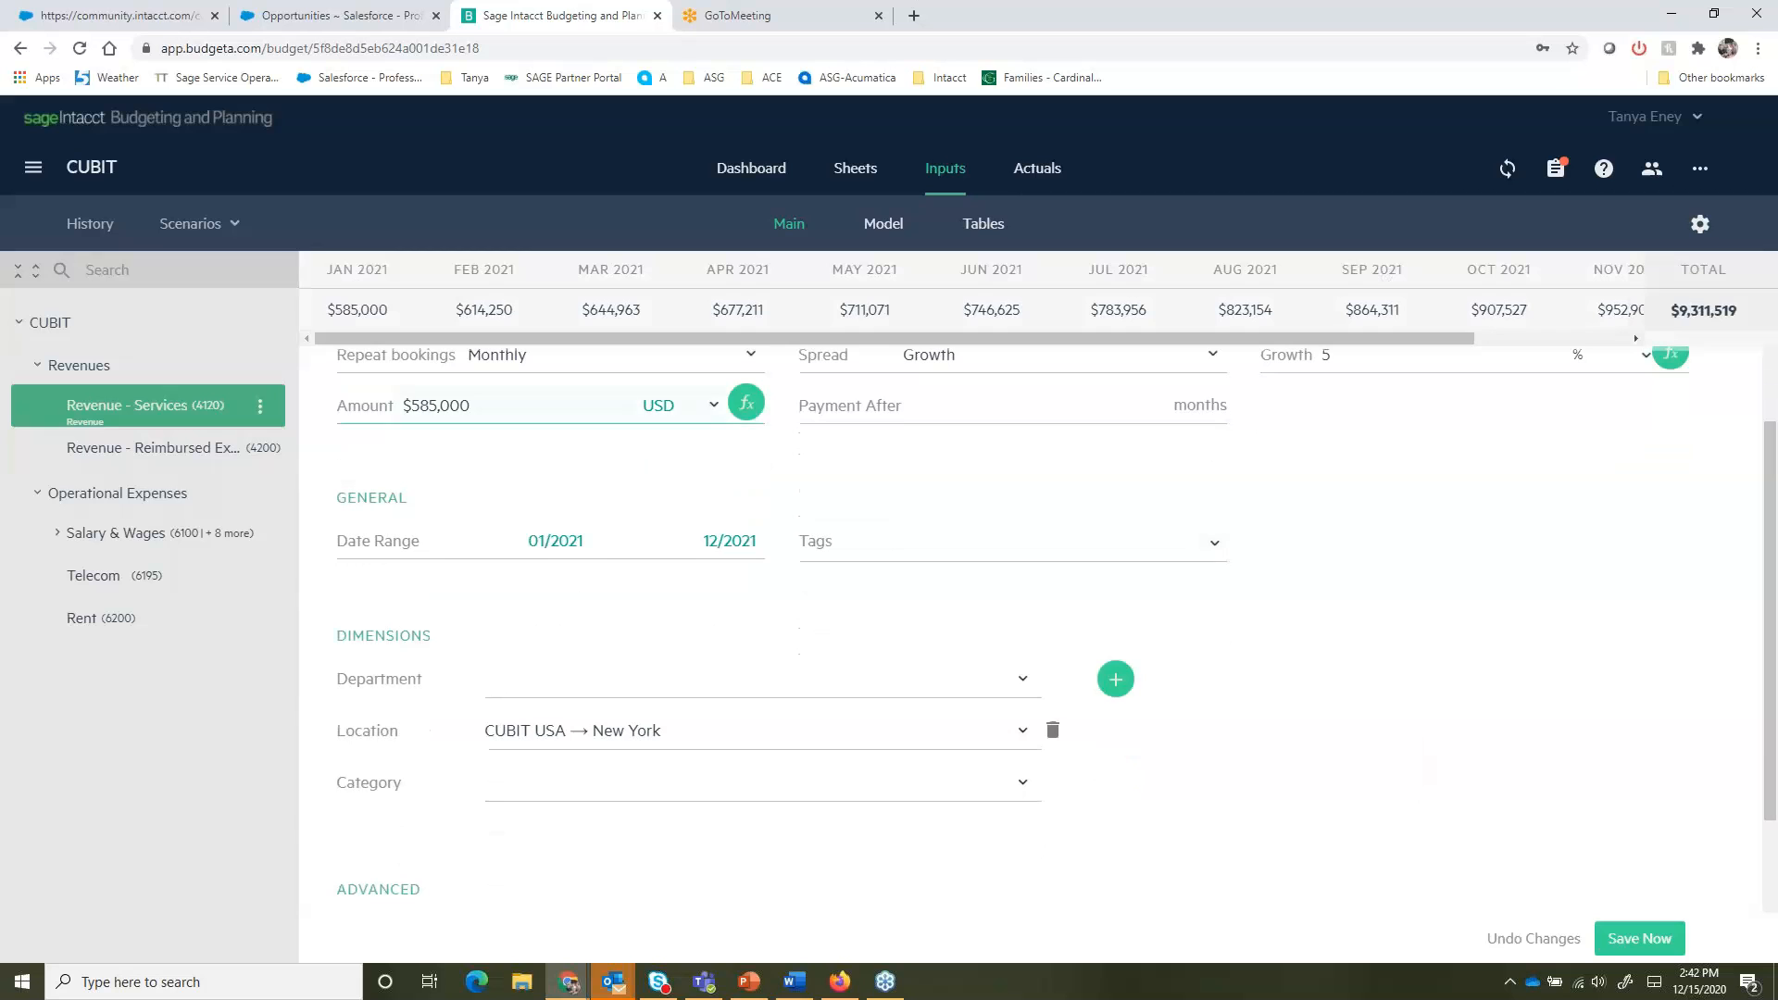
left_click(106, 226)
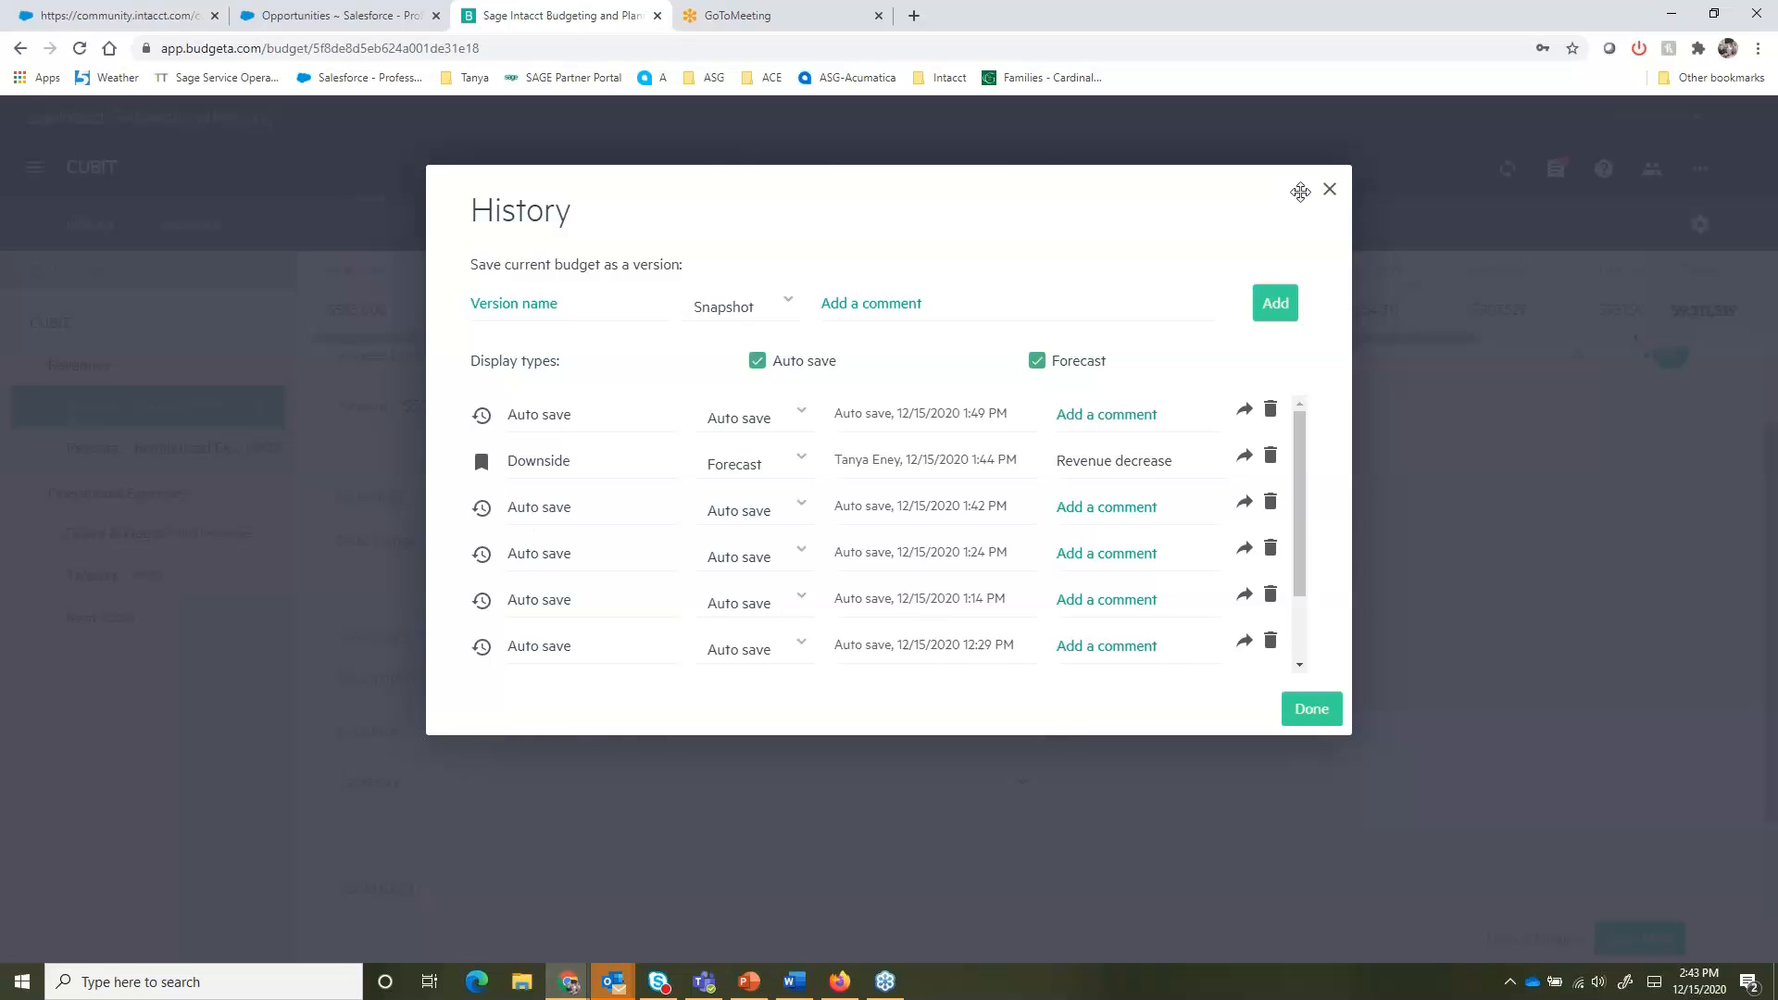
left_click(1329, 189)
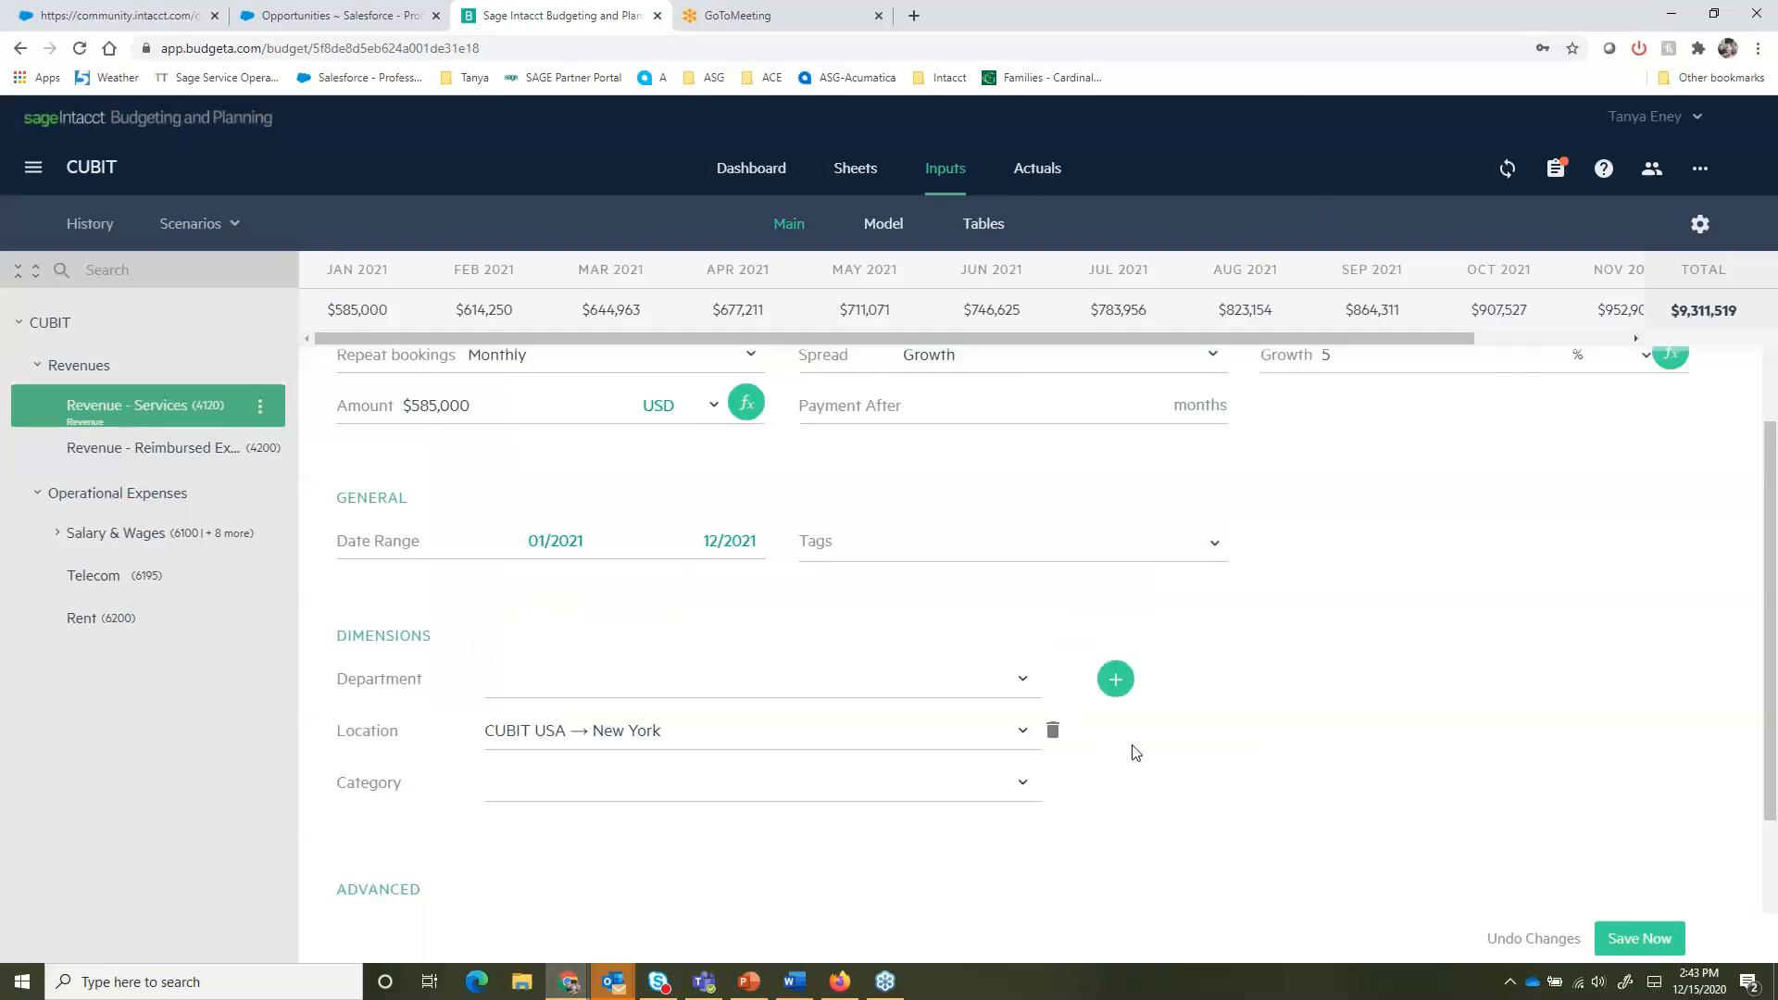
- Open the Salary & Wages input and browse its list of employees
scroll(1138, 748, "up", 3)
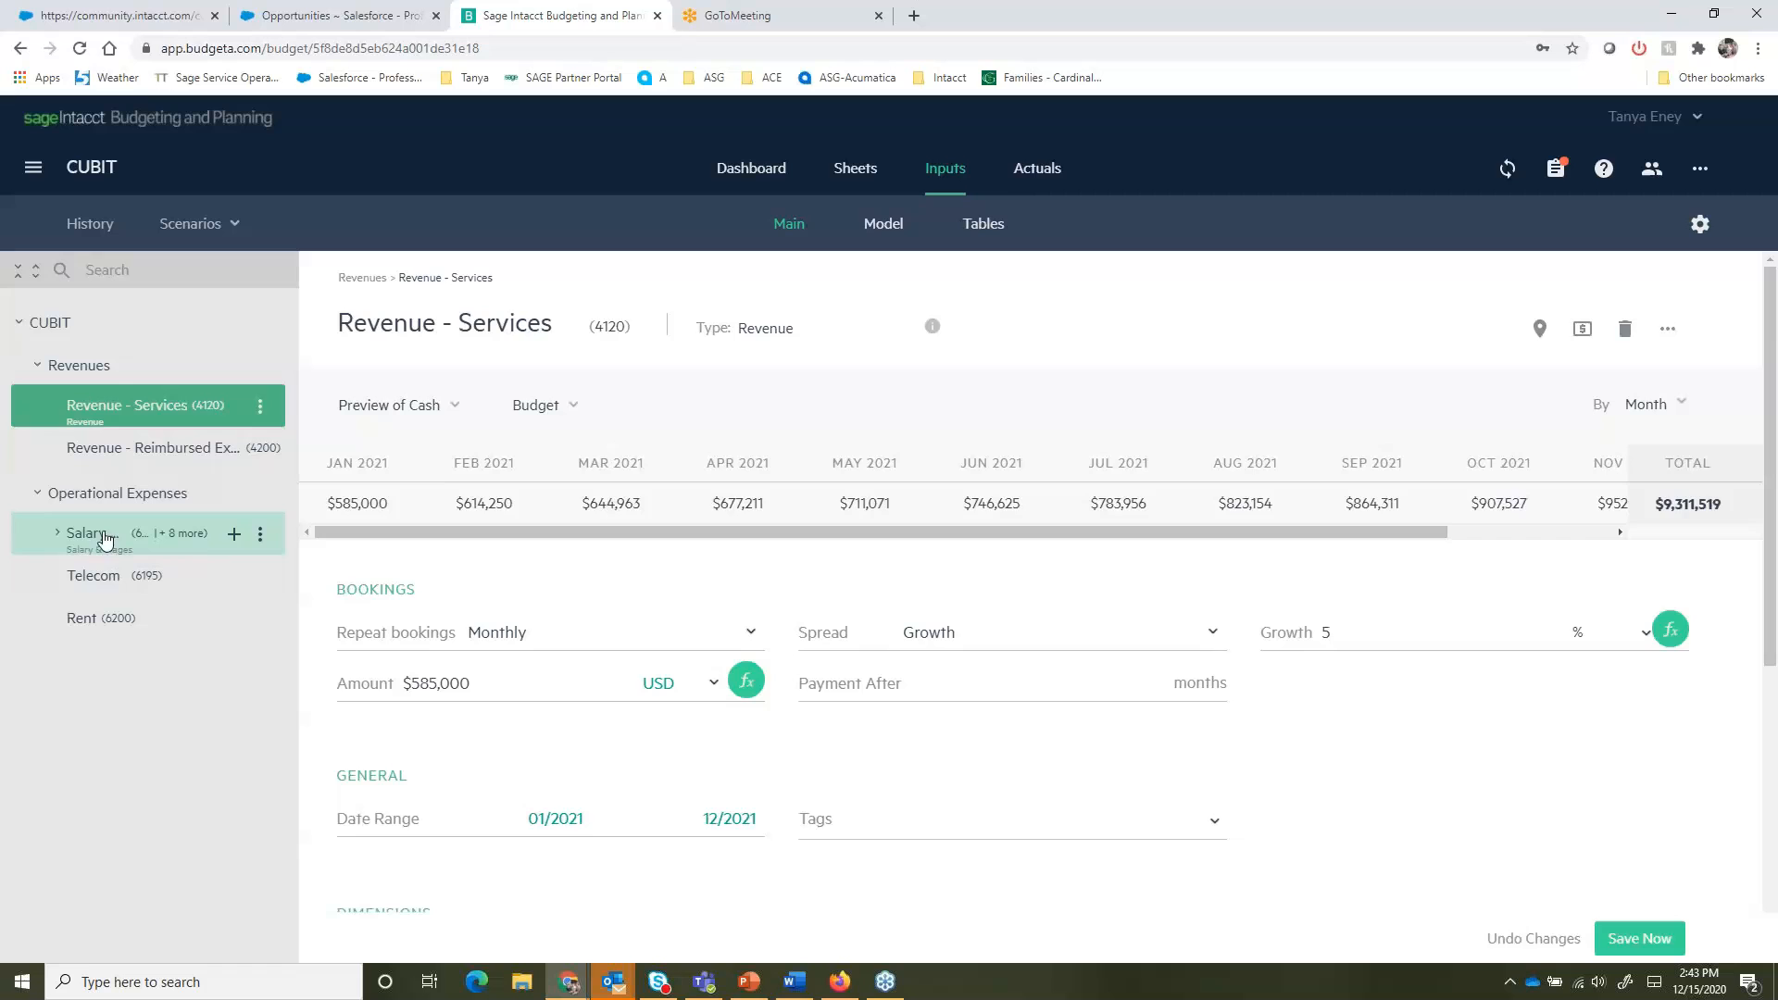
left_click(58, 537)
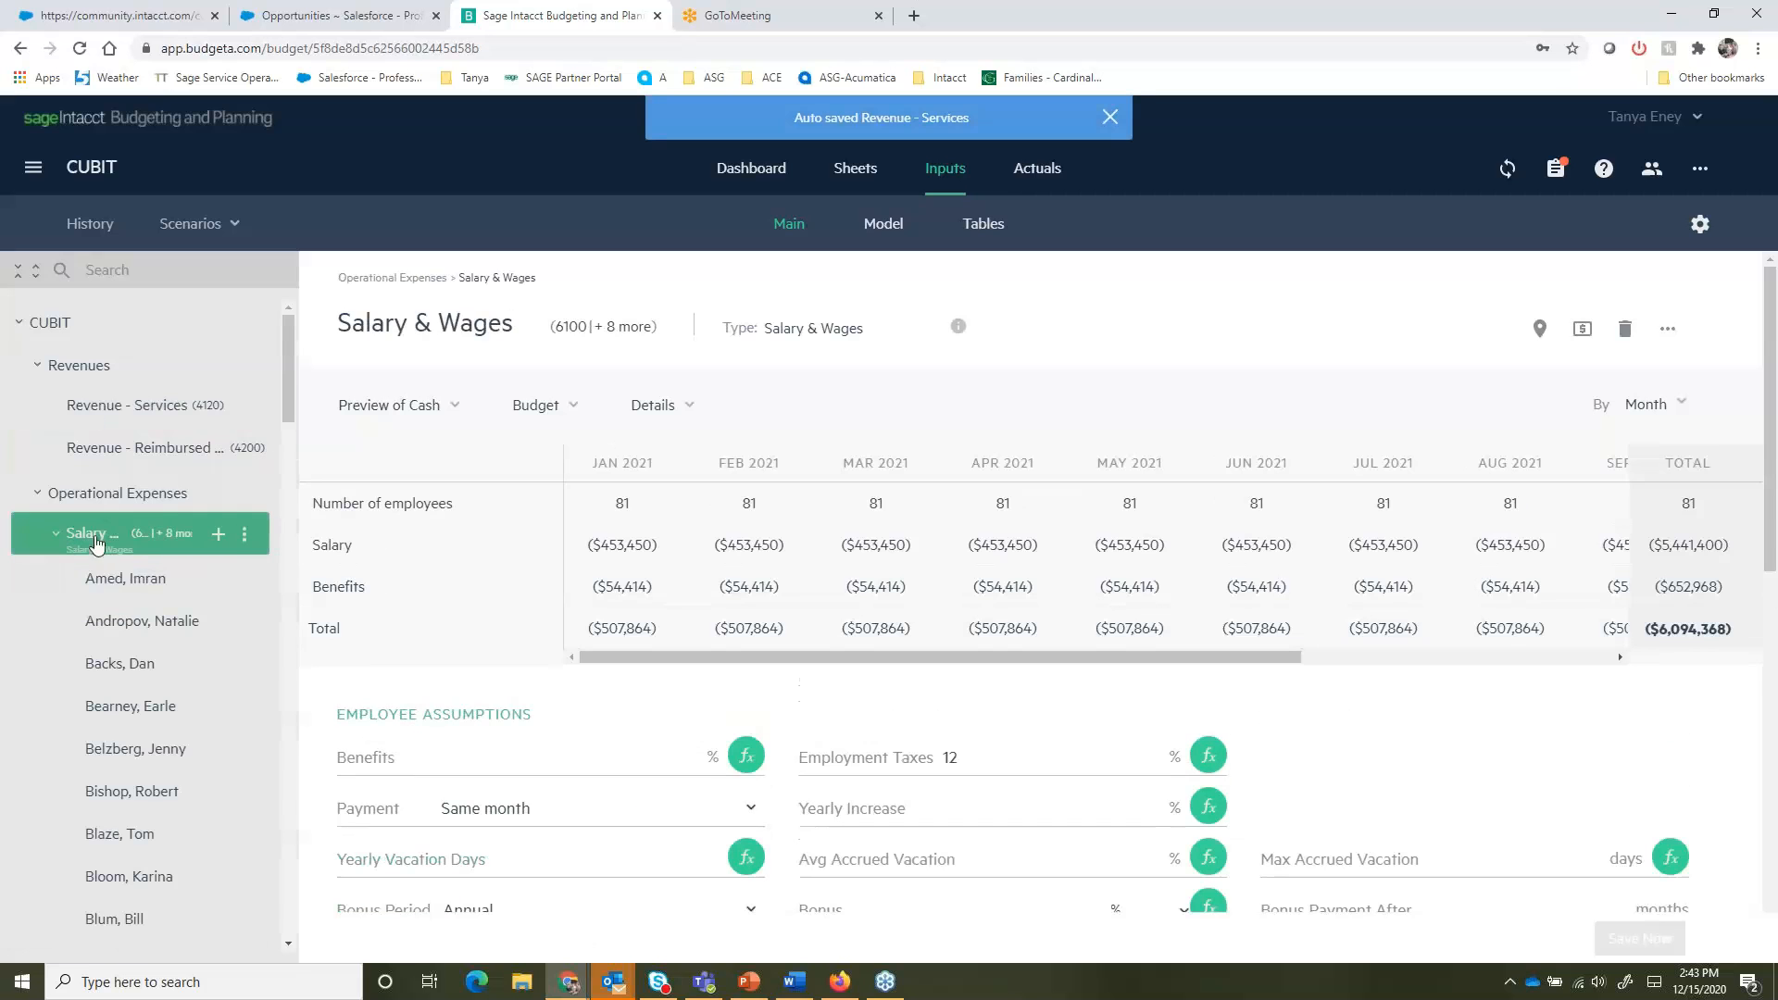
scroll(157, 518, "down", 3)
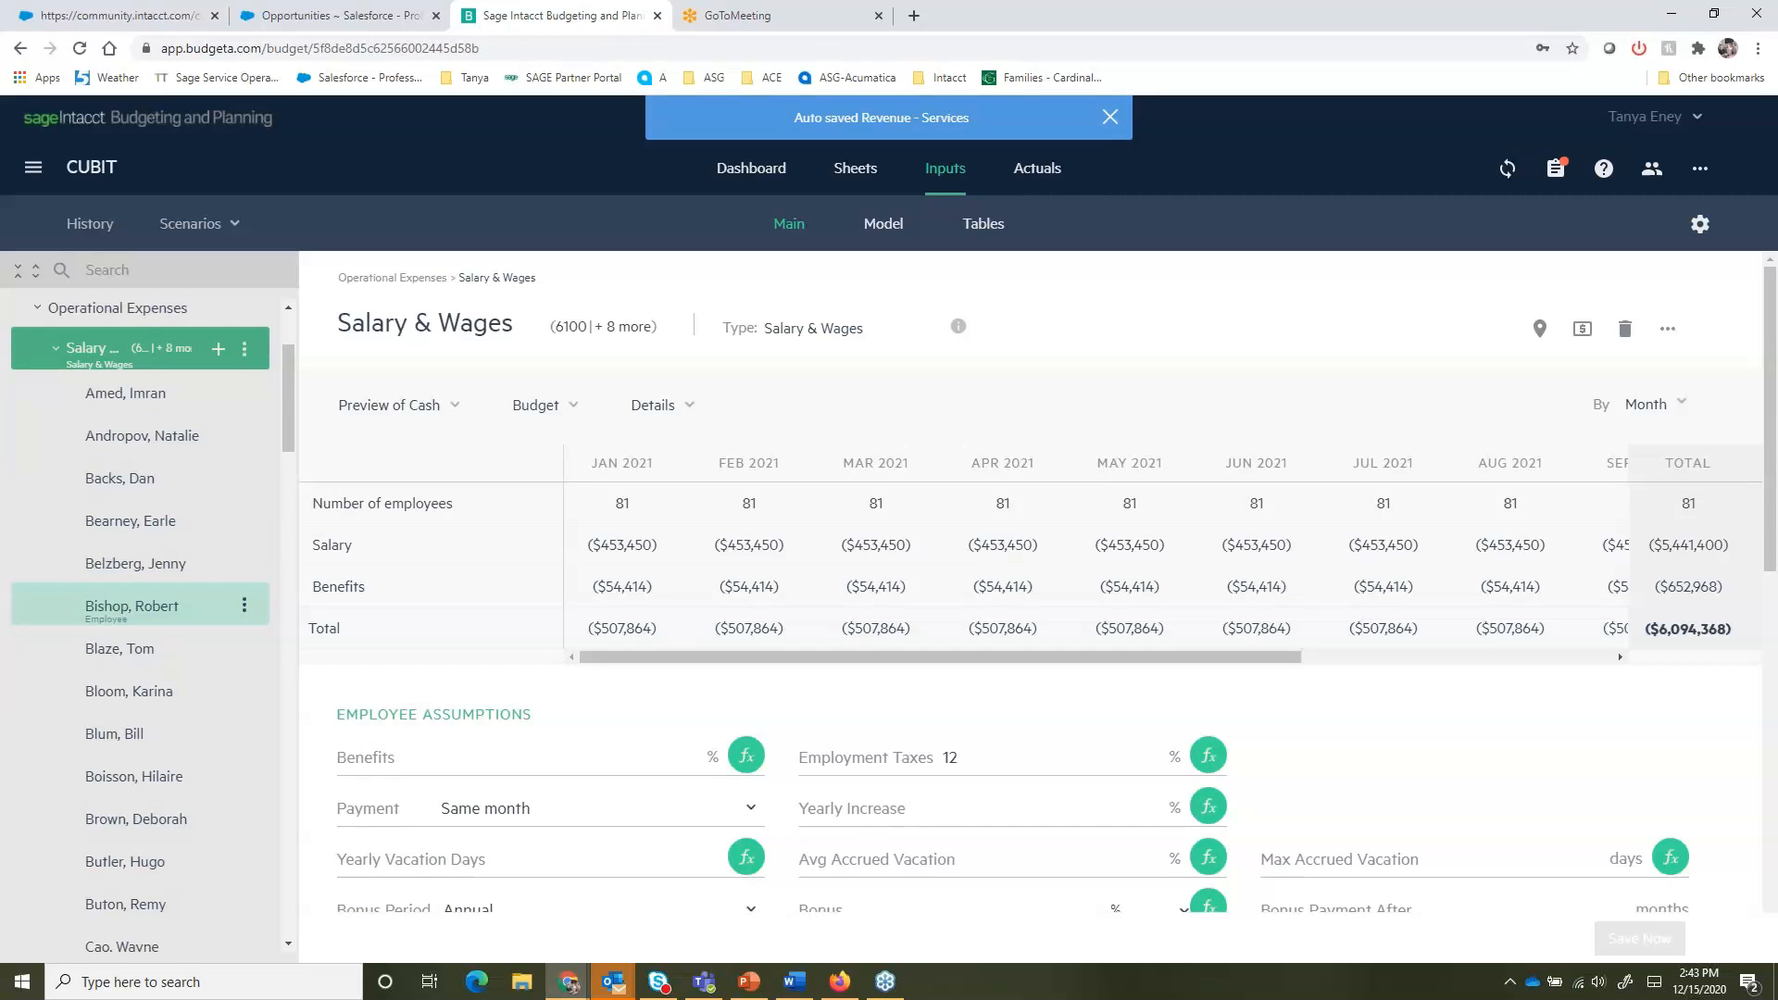
- Review the General Fields and Employees tables, then return to the Main inputs page
left_click(984, 223)
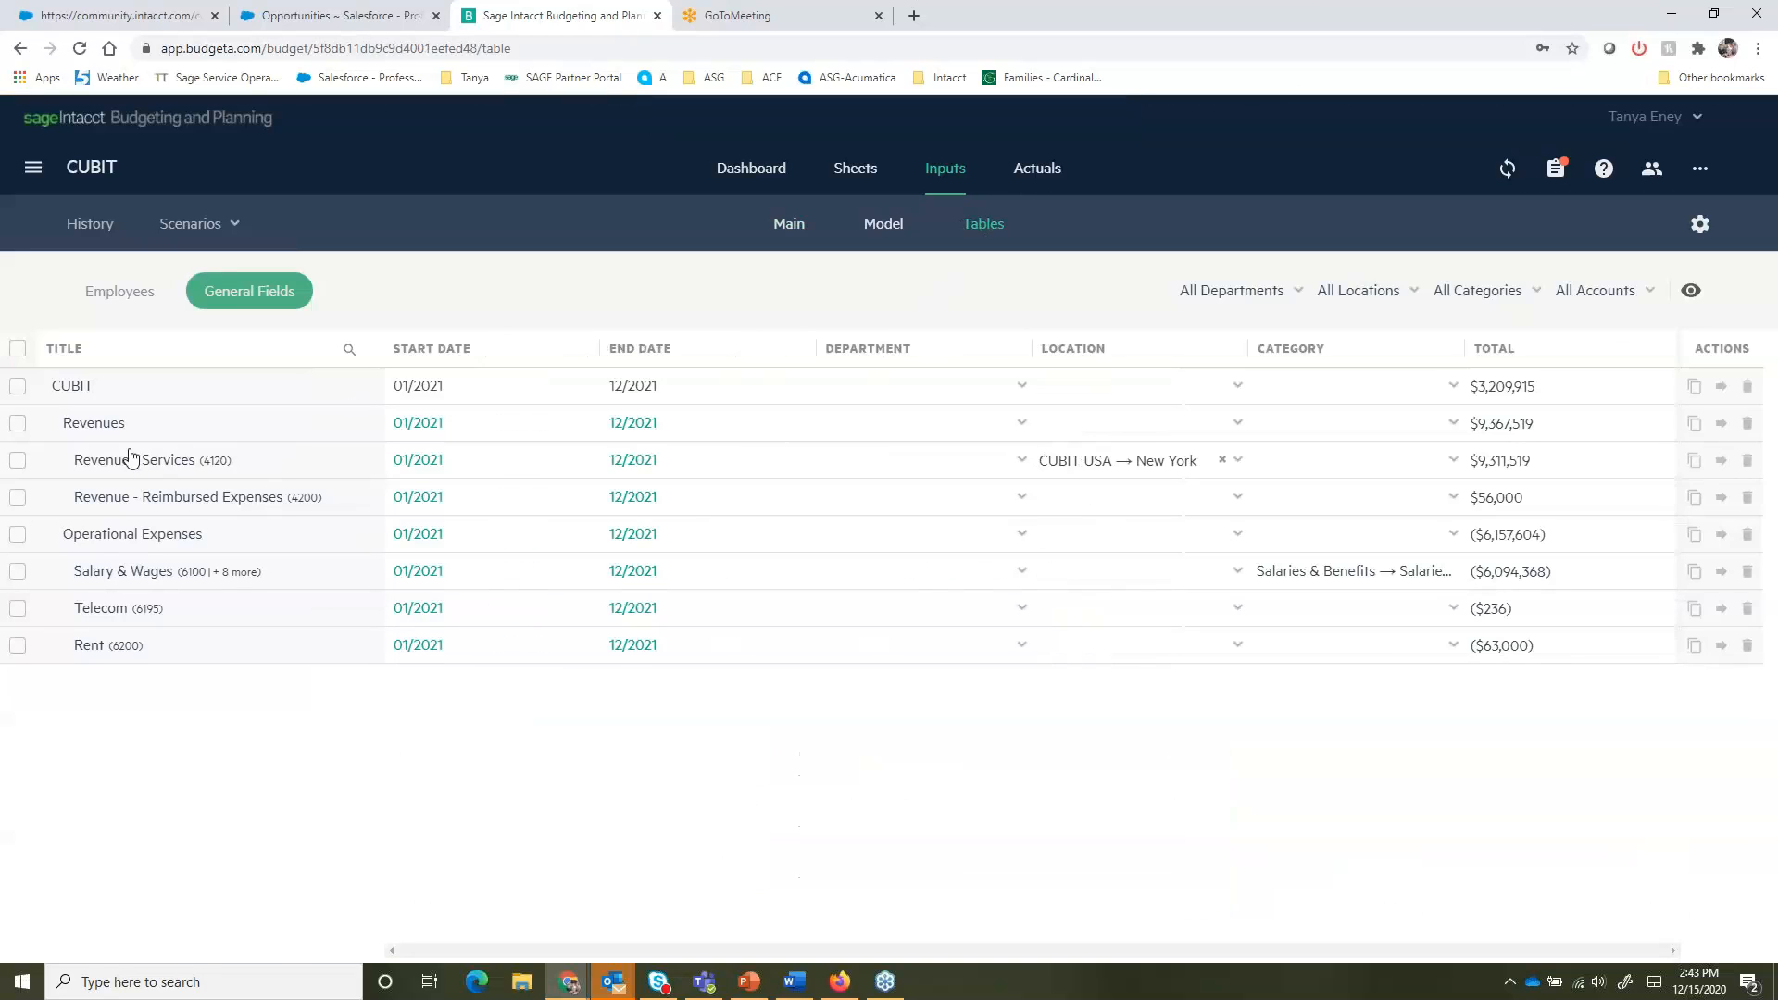
left_click(17, 571)
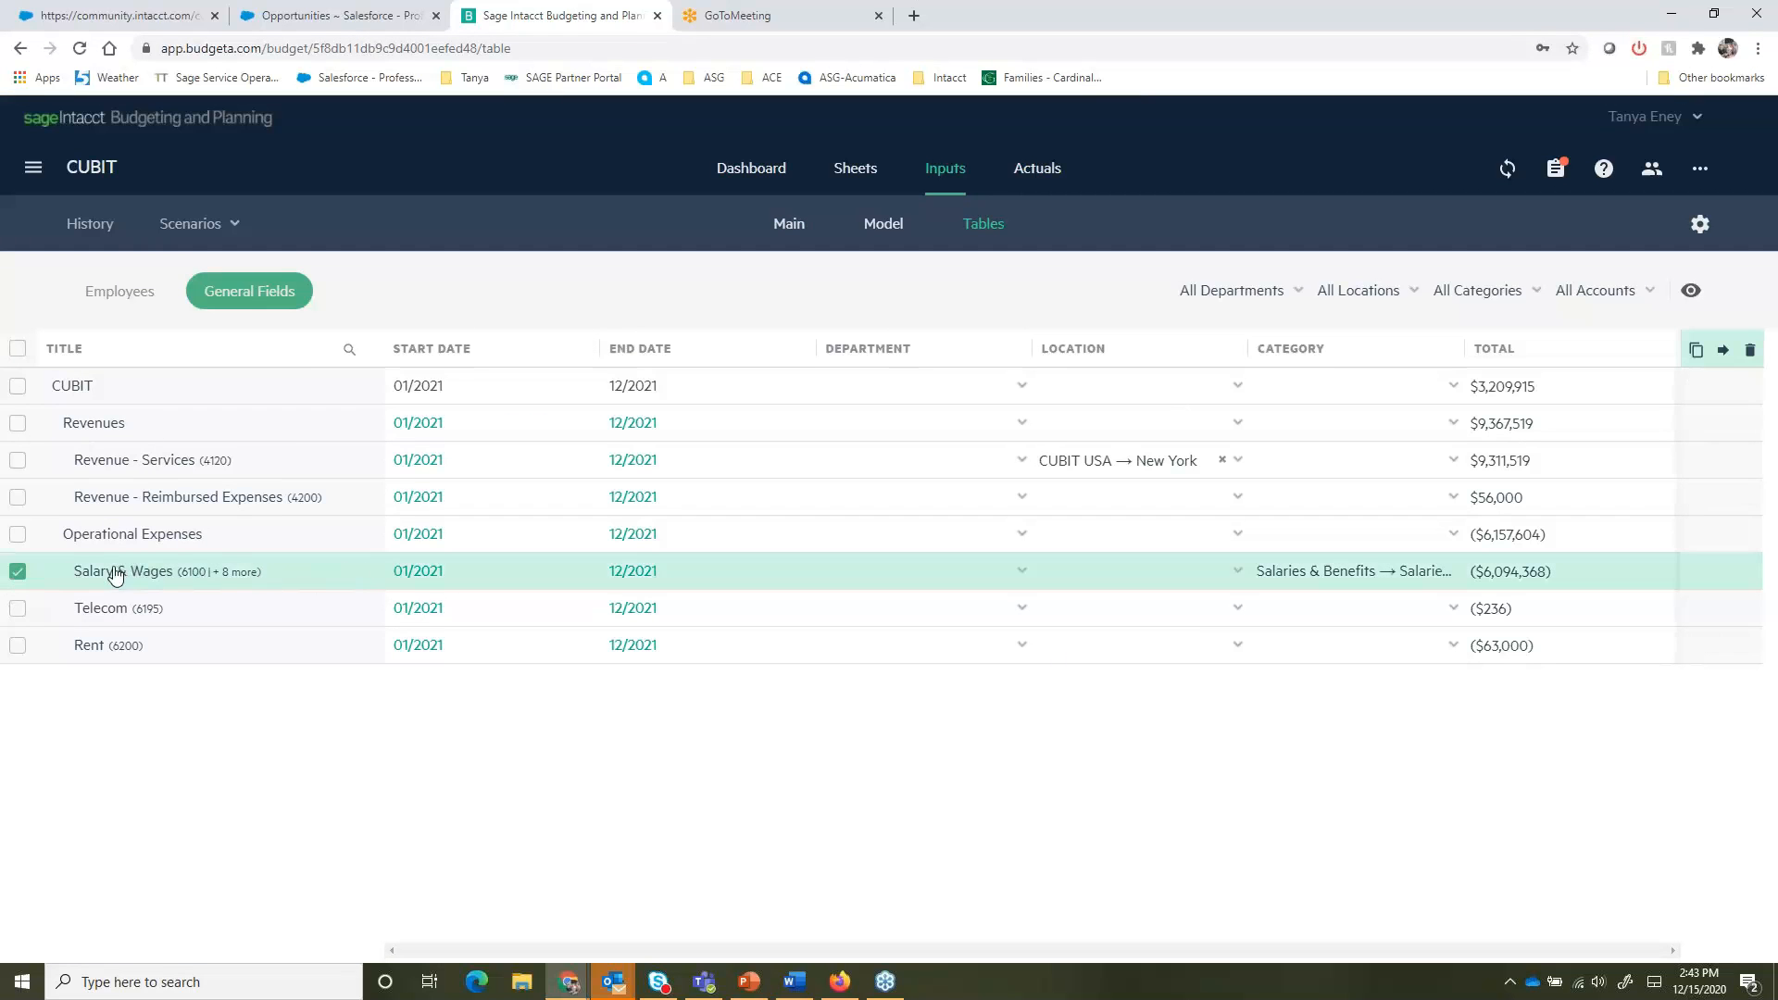
left_click(140, 304)
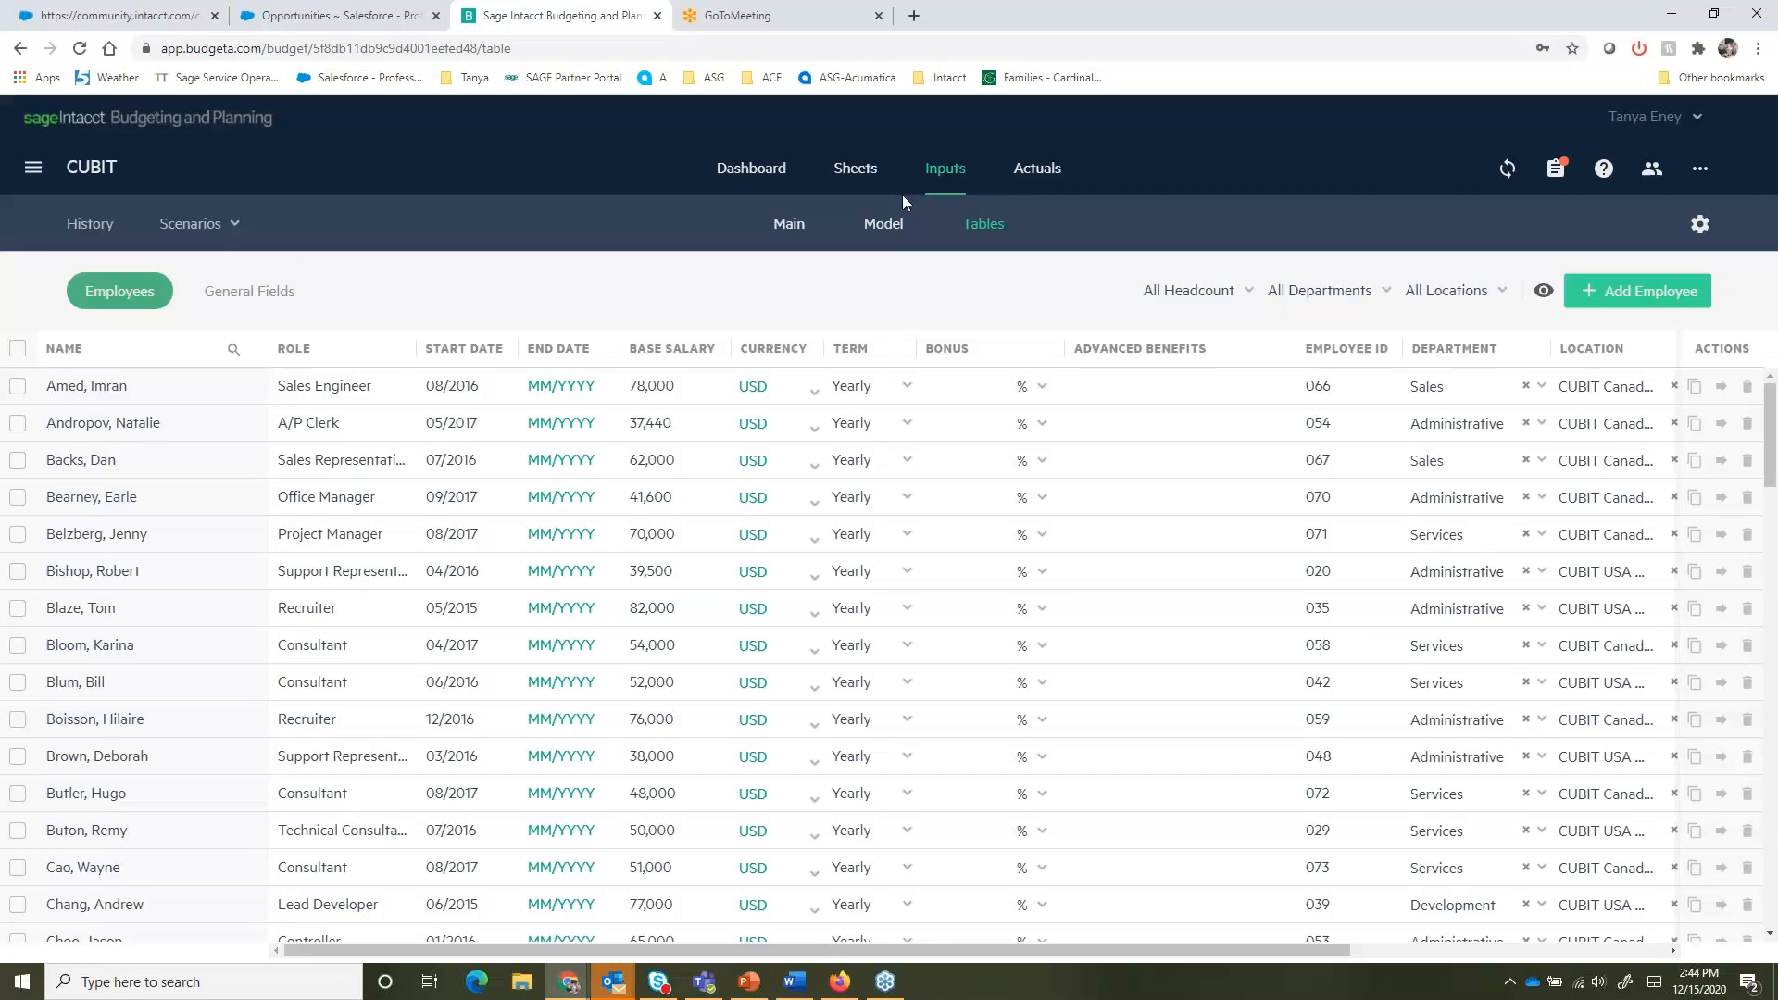
left_click(931, 172)
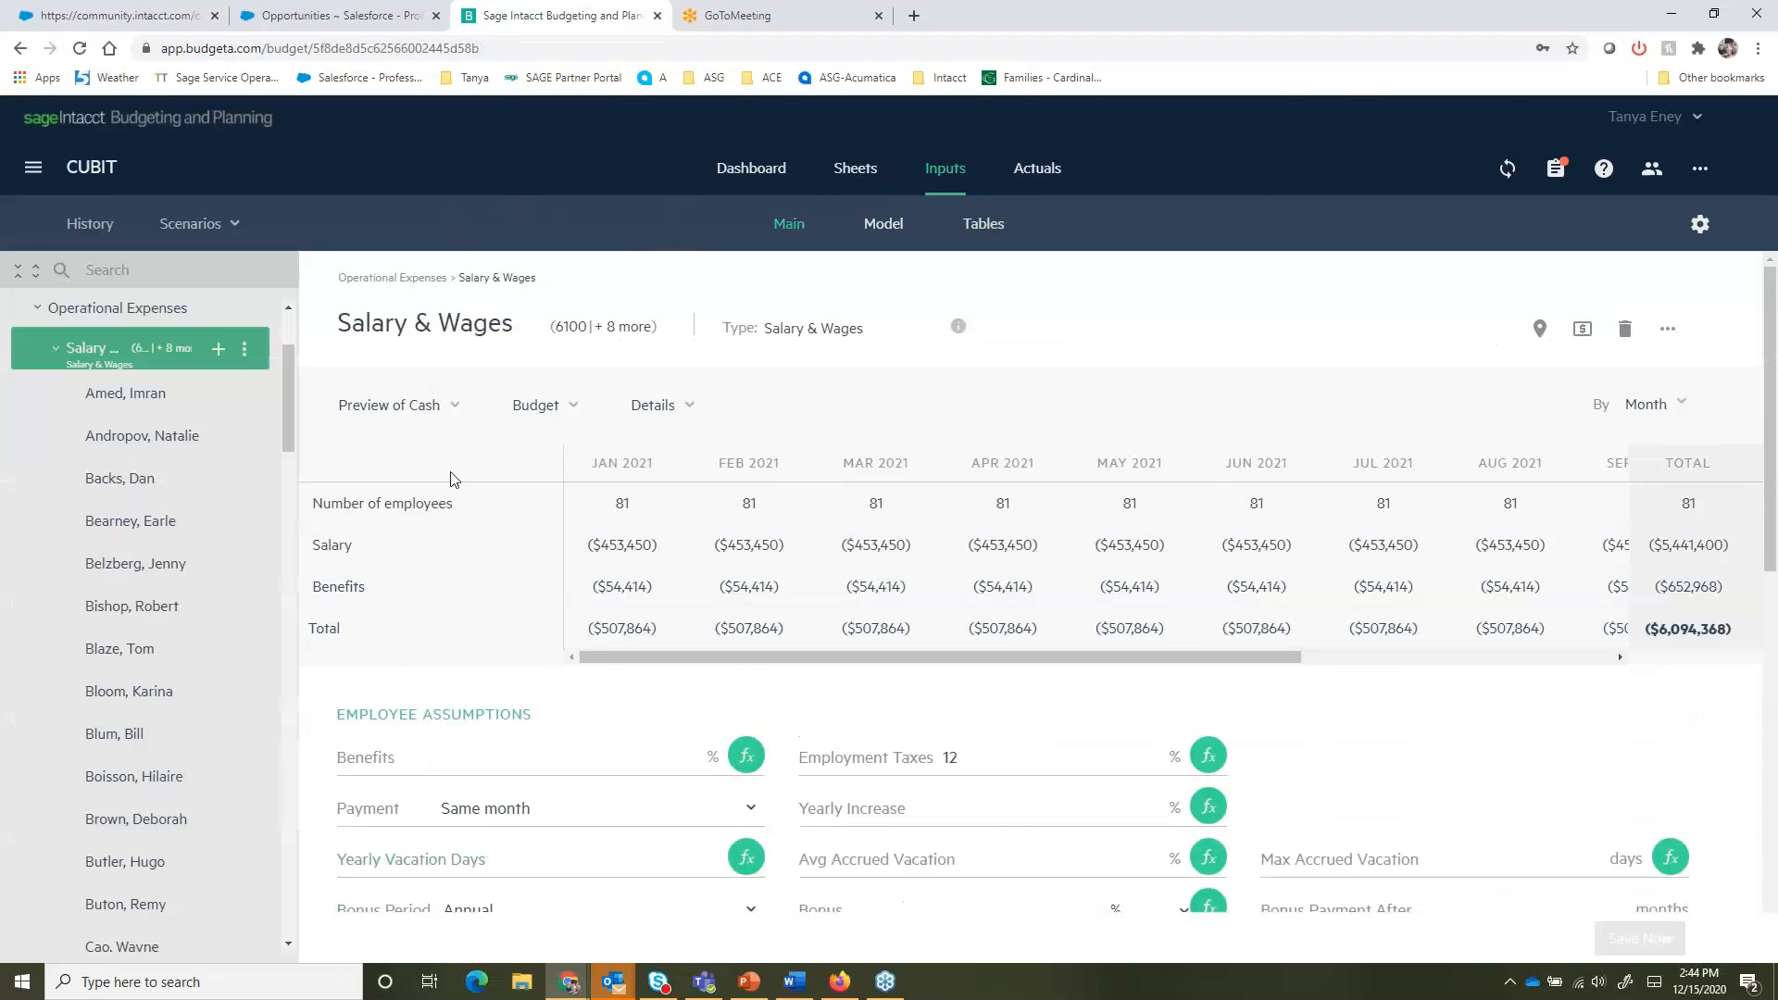
- Open the Revenue - Services input and its item options menu
scroll(52, 398, "up", 2)
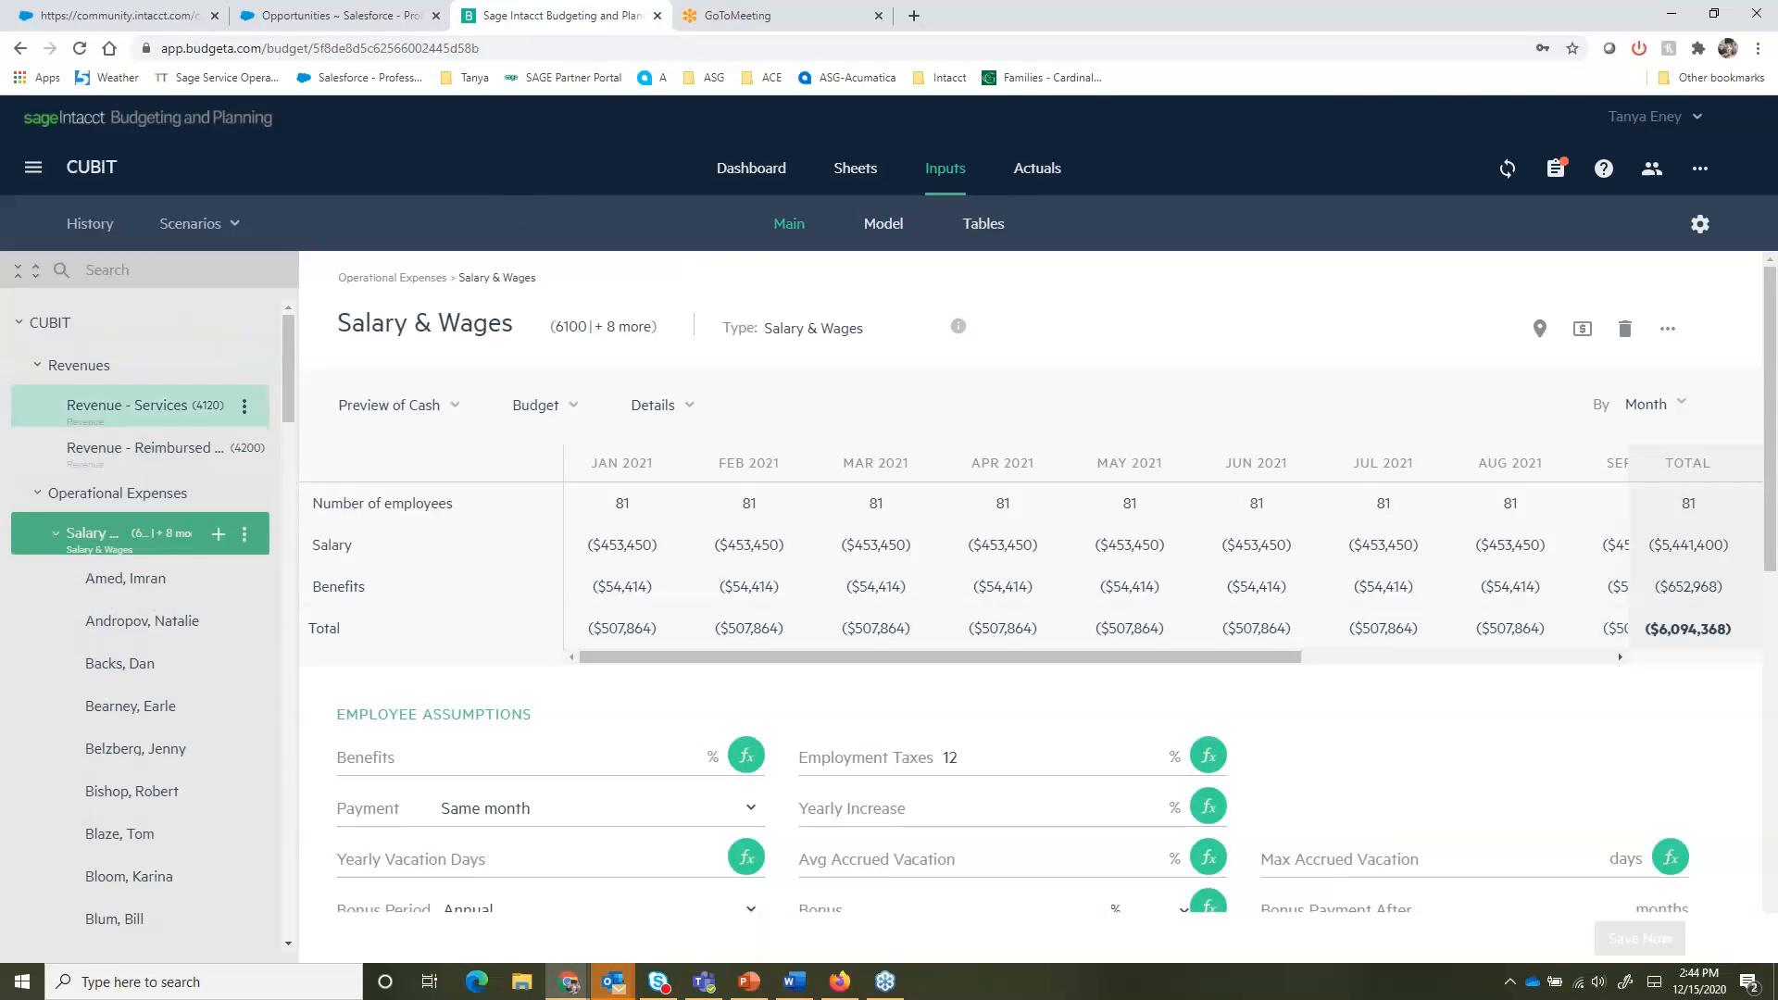
left_click(123, 410)
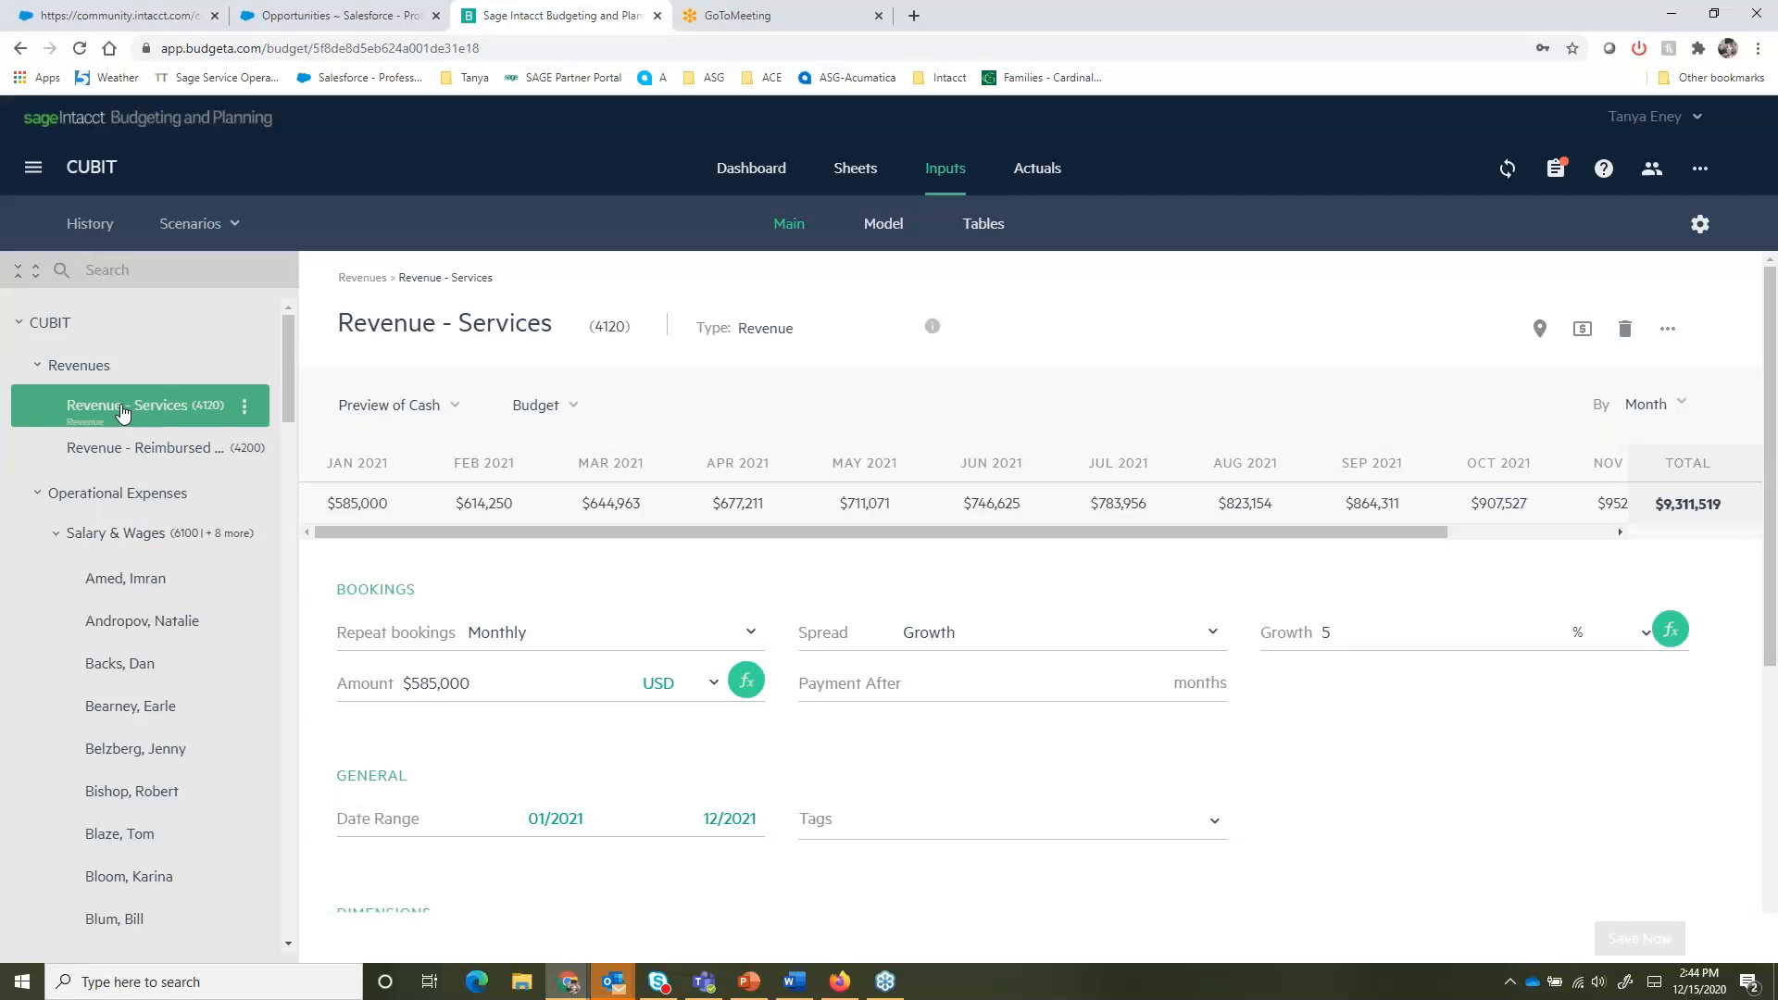
left_click(246, 408)
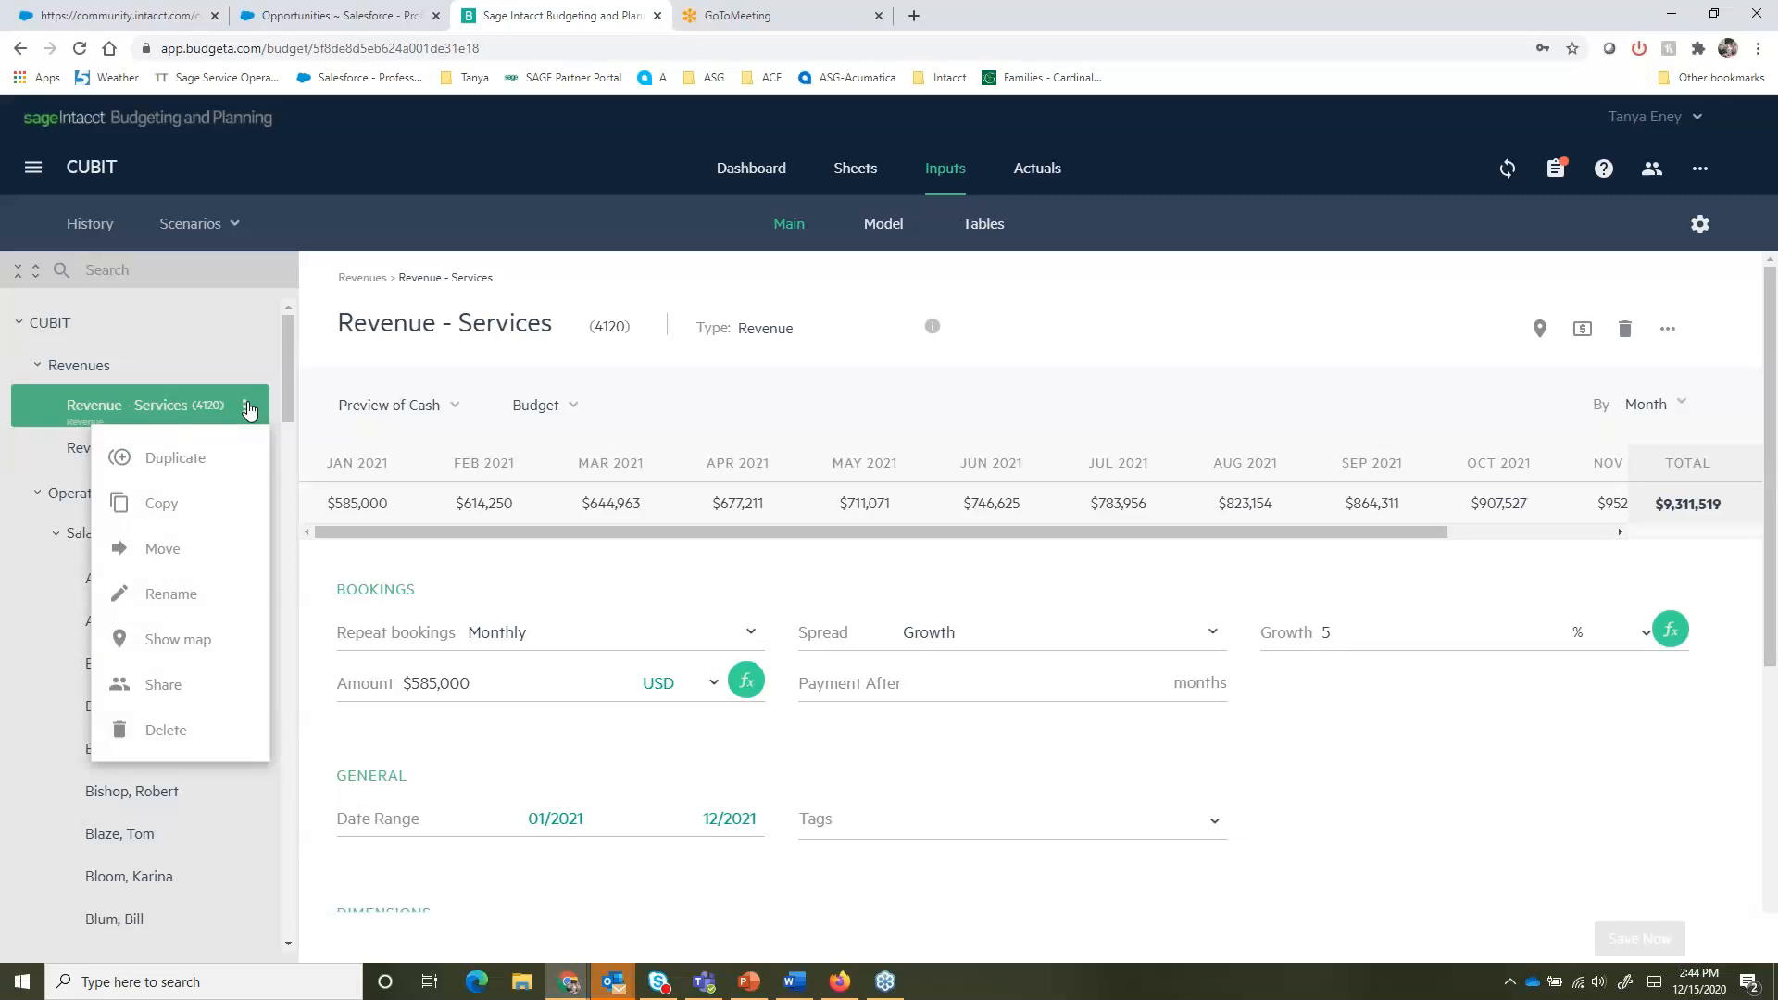
left_click(161, 412)
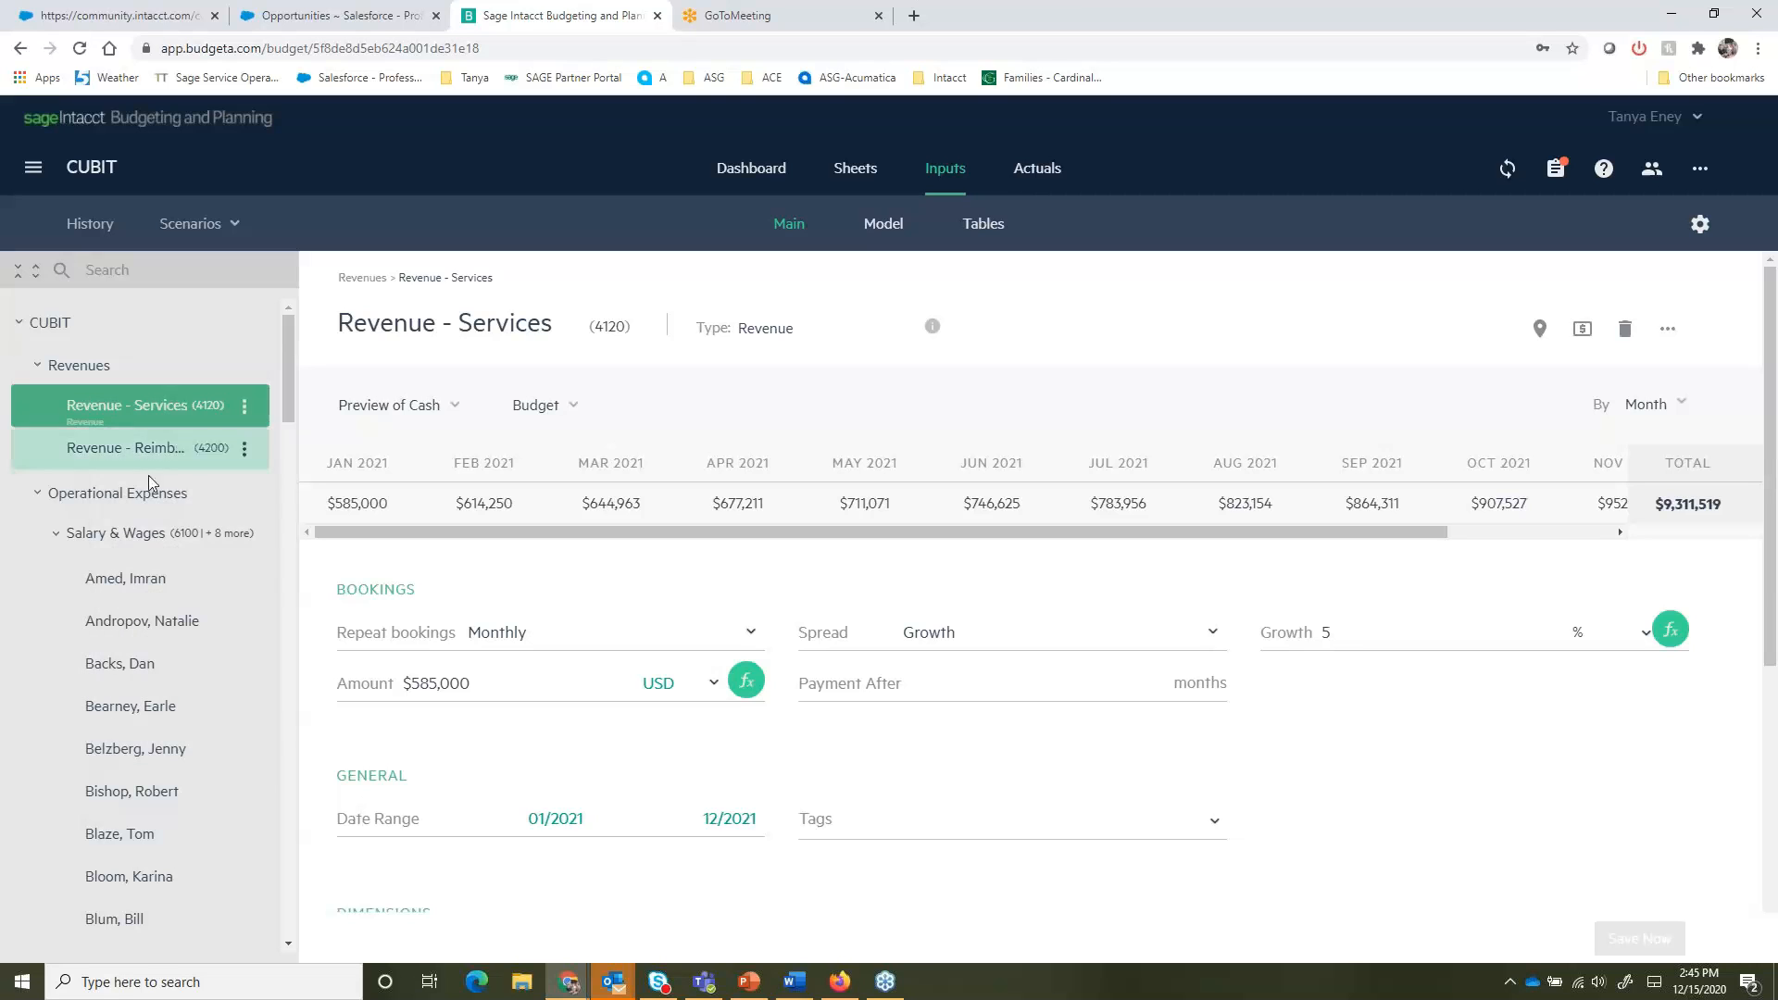
- Open Sharing for Revenue - Services and review the Can view and Can modify permissions without inviting anyone
left_click(246, 409)
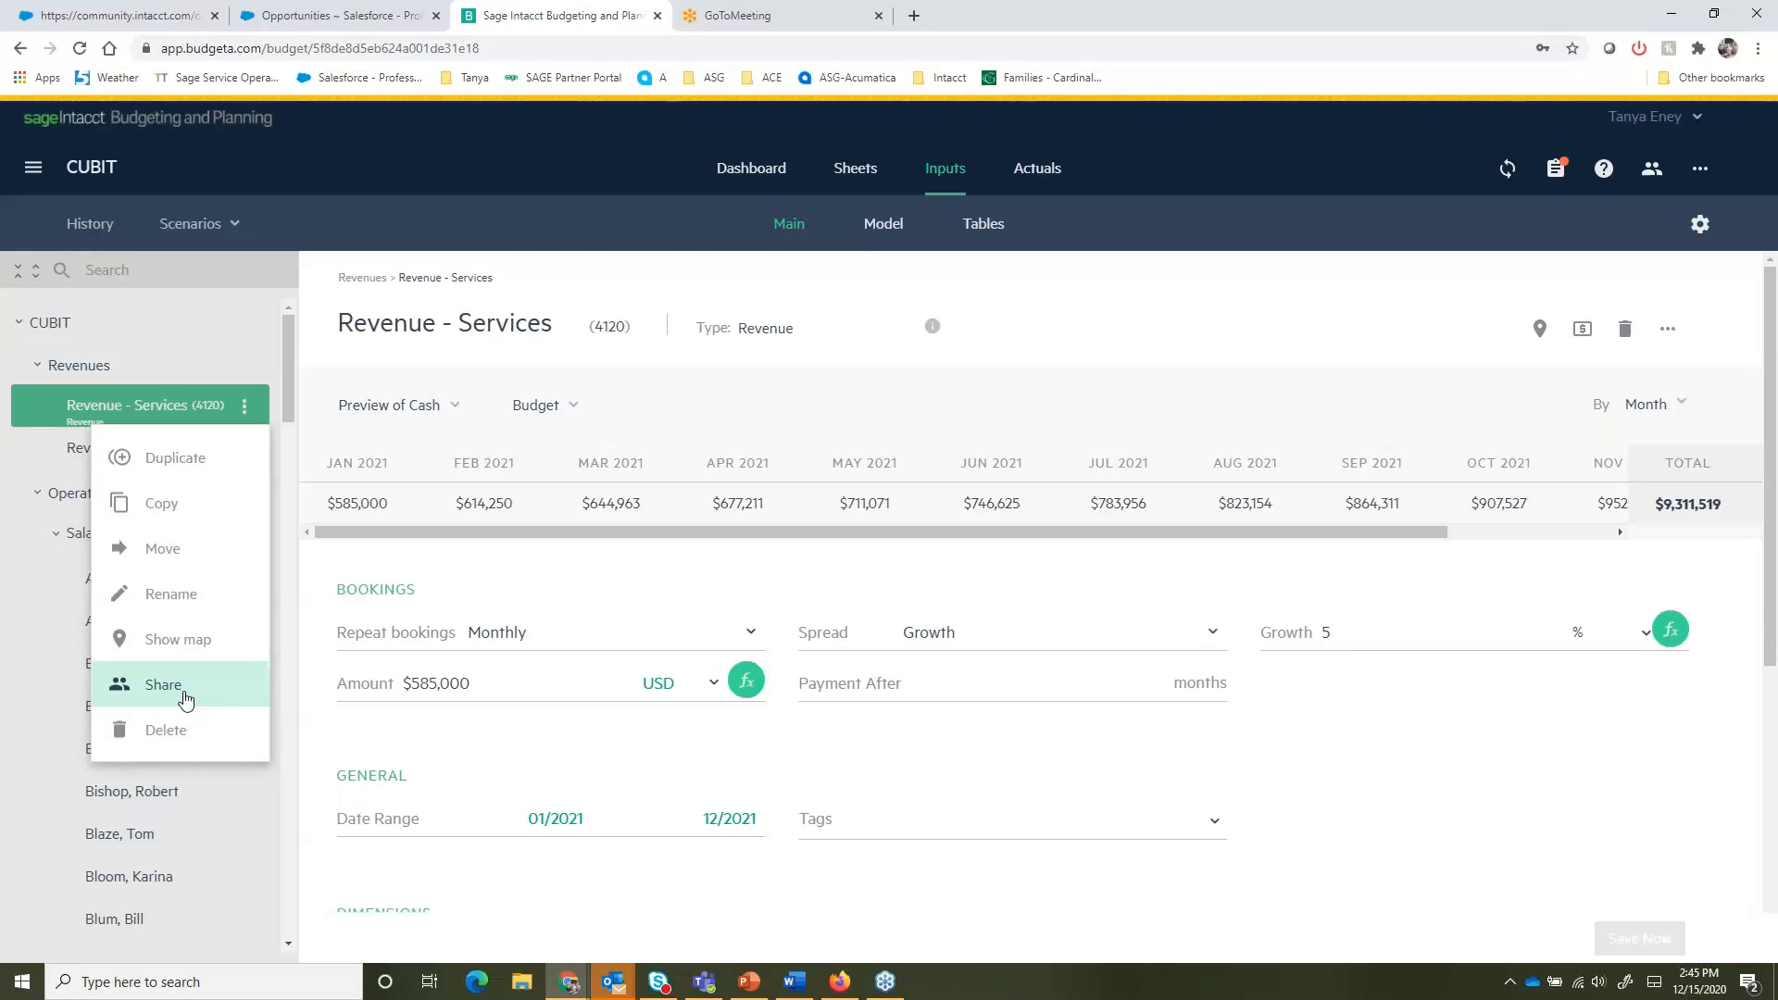
left_click(185, 696)
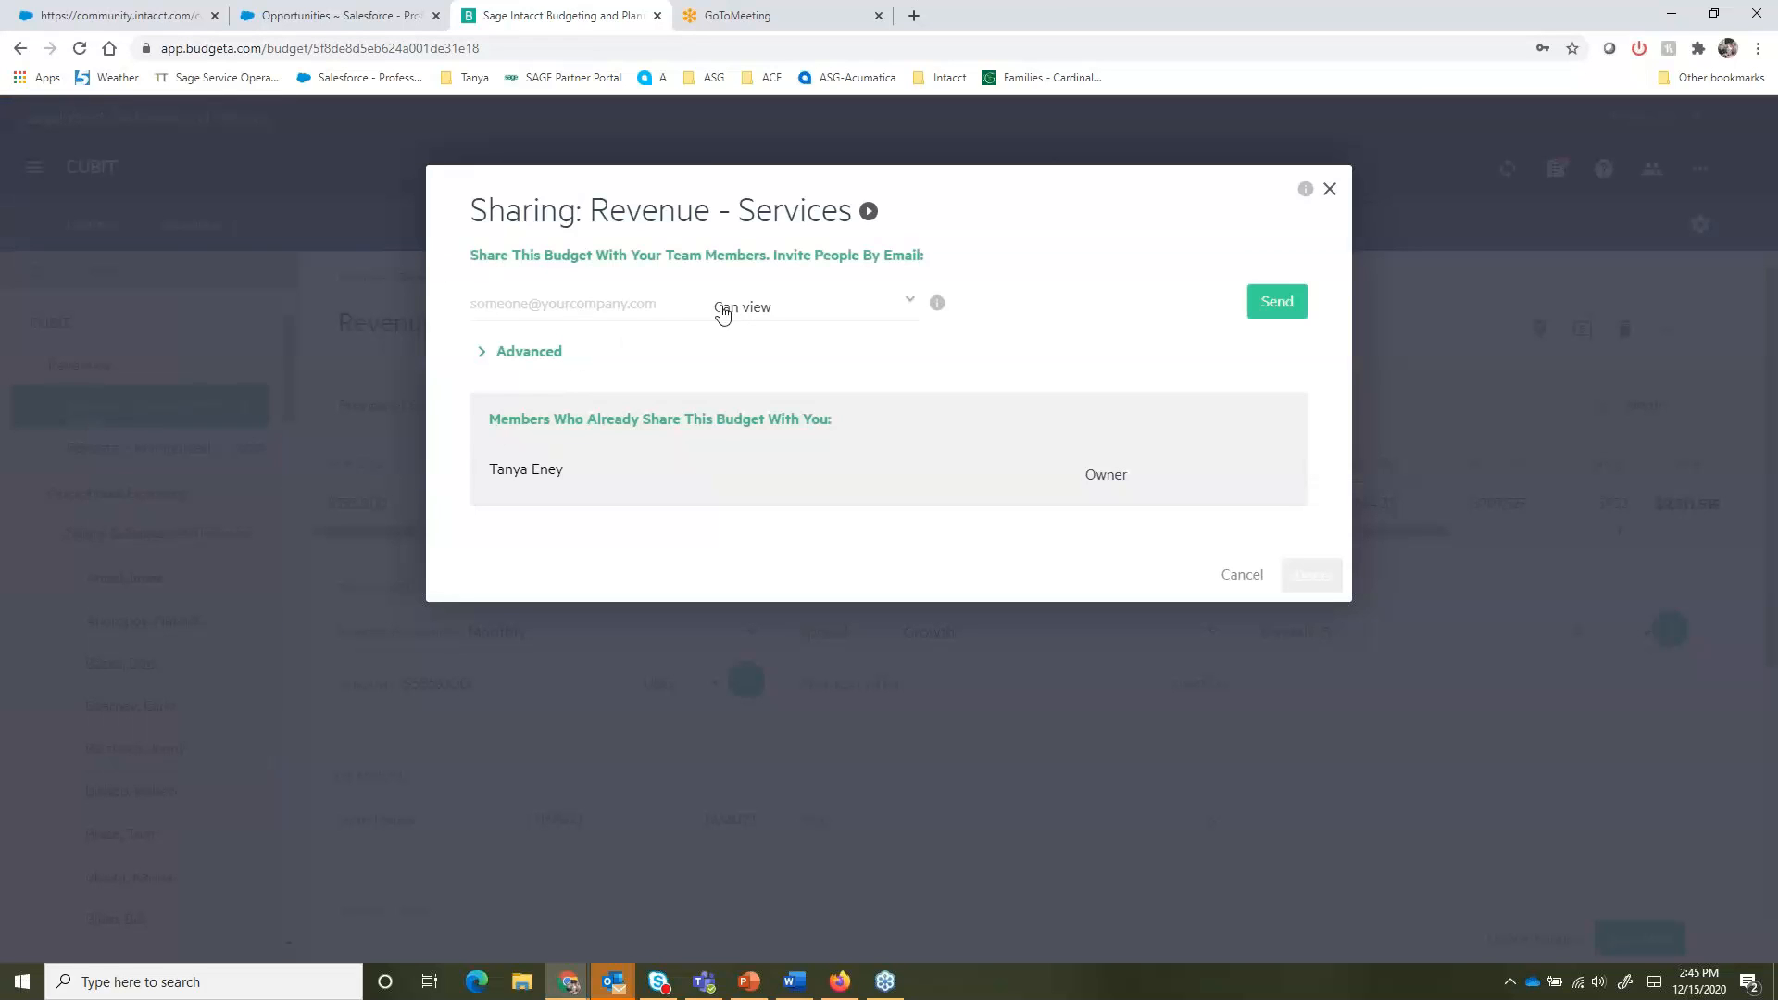
left_click(911, 300)
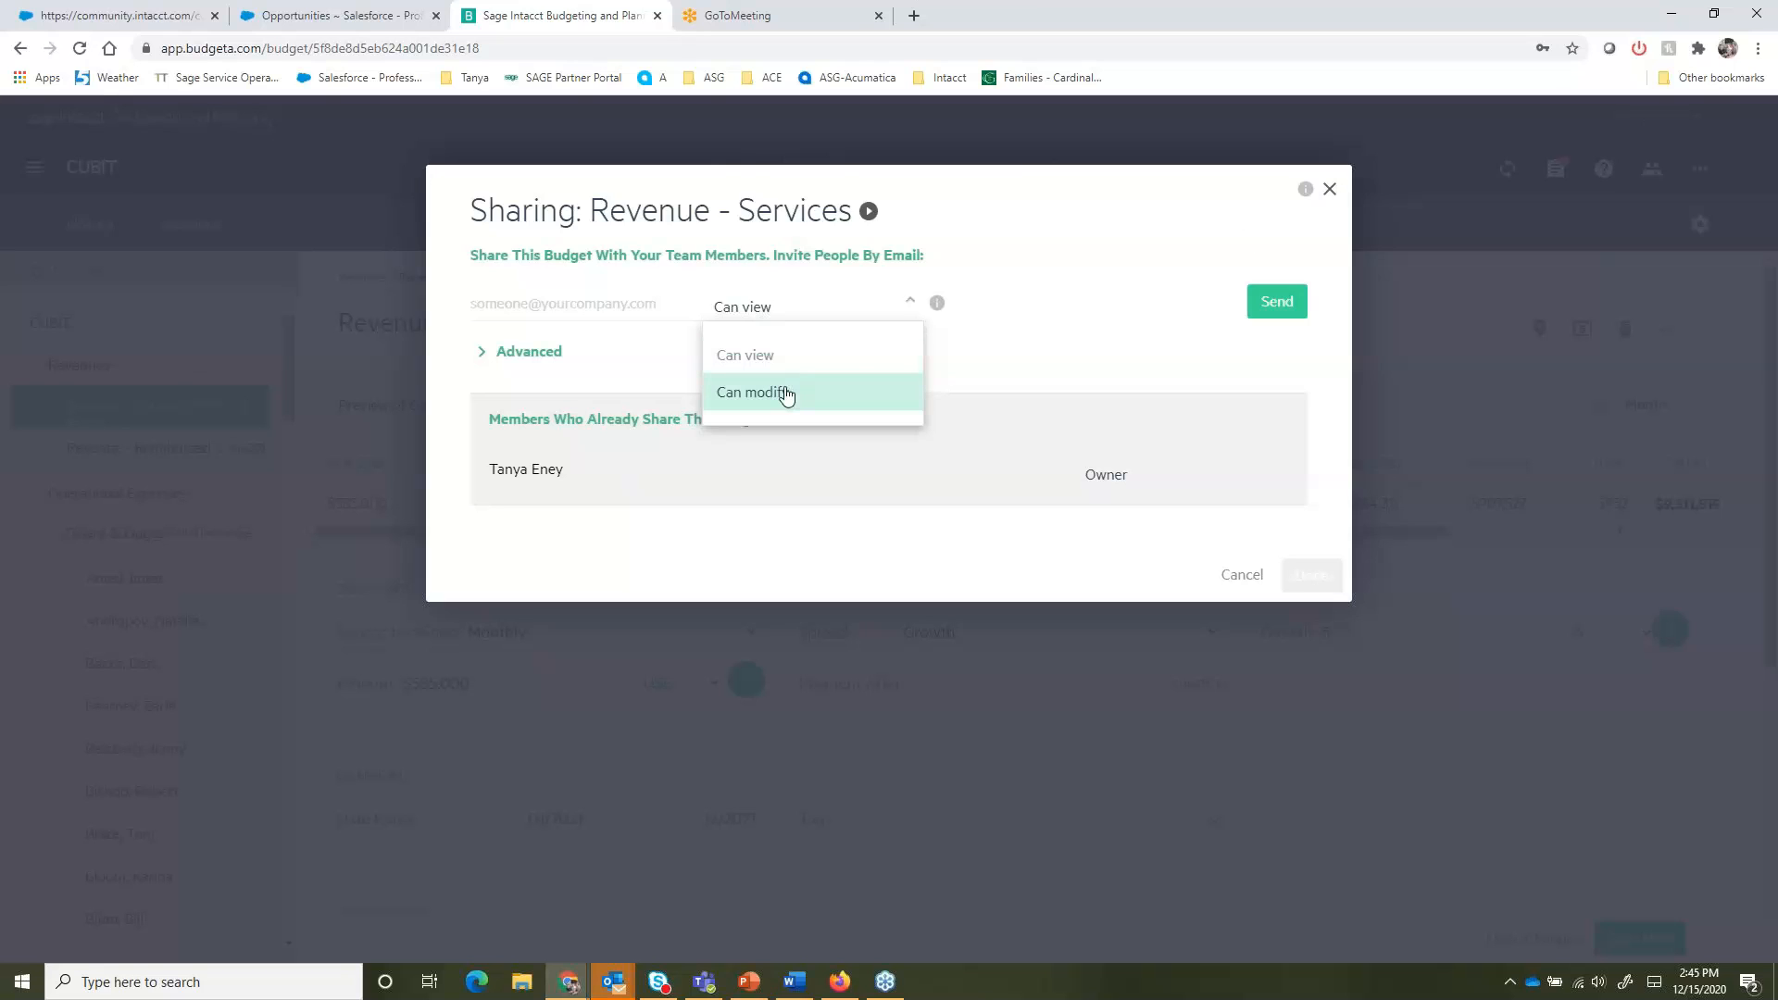
left_click(1333, 194)
left_click(1330, 195)
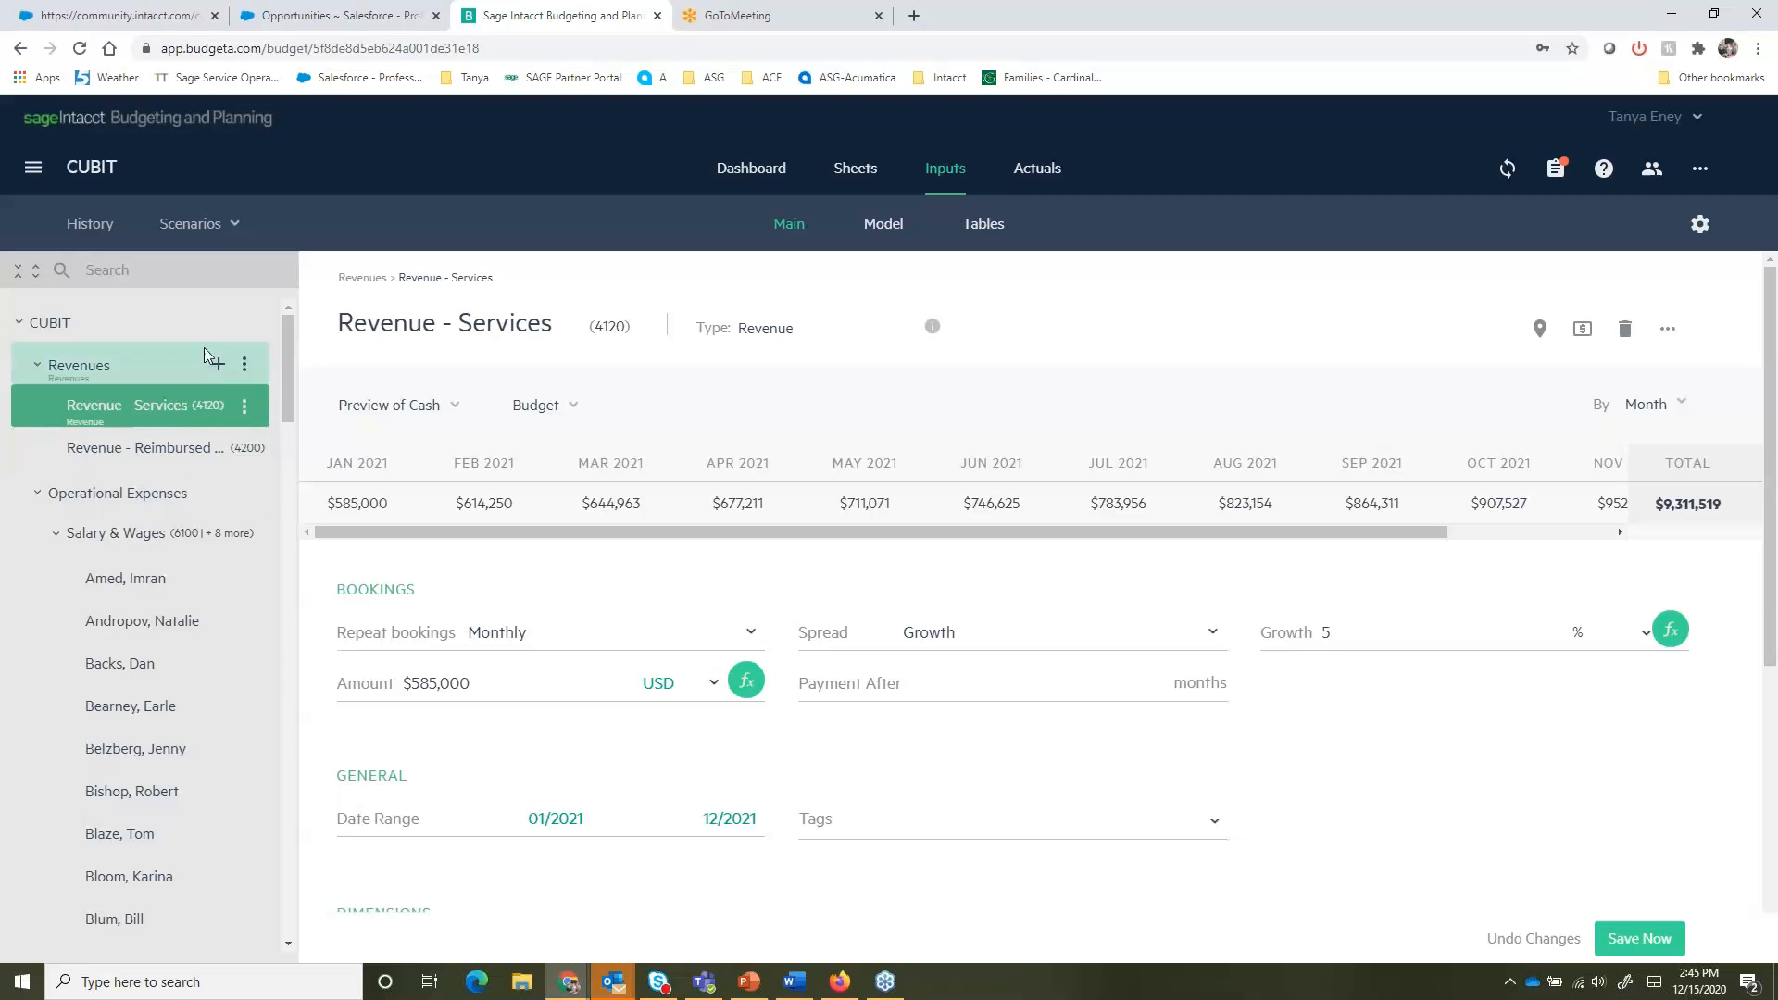
- Open the CUBIT company item and look through its options menu
left_click(239, 321)
left_click(243, 324)
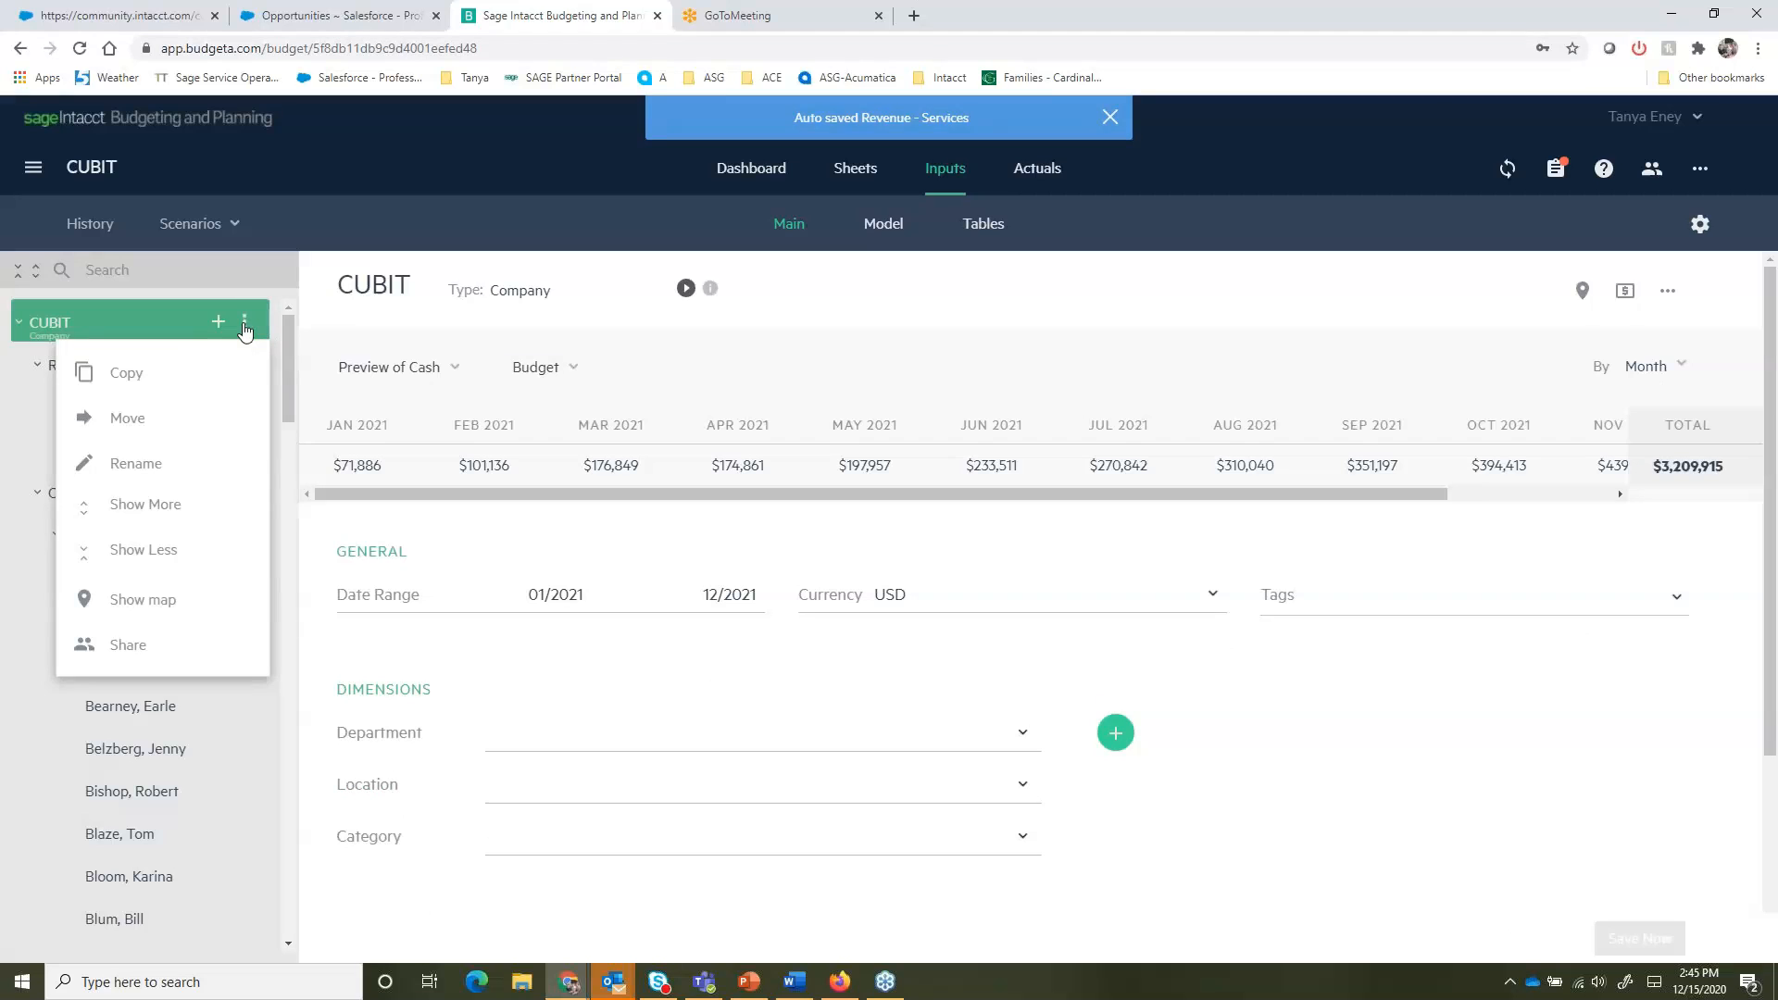
left_click(247, 286)
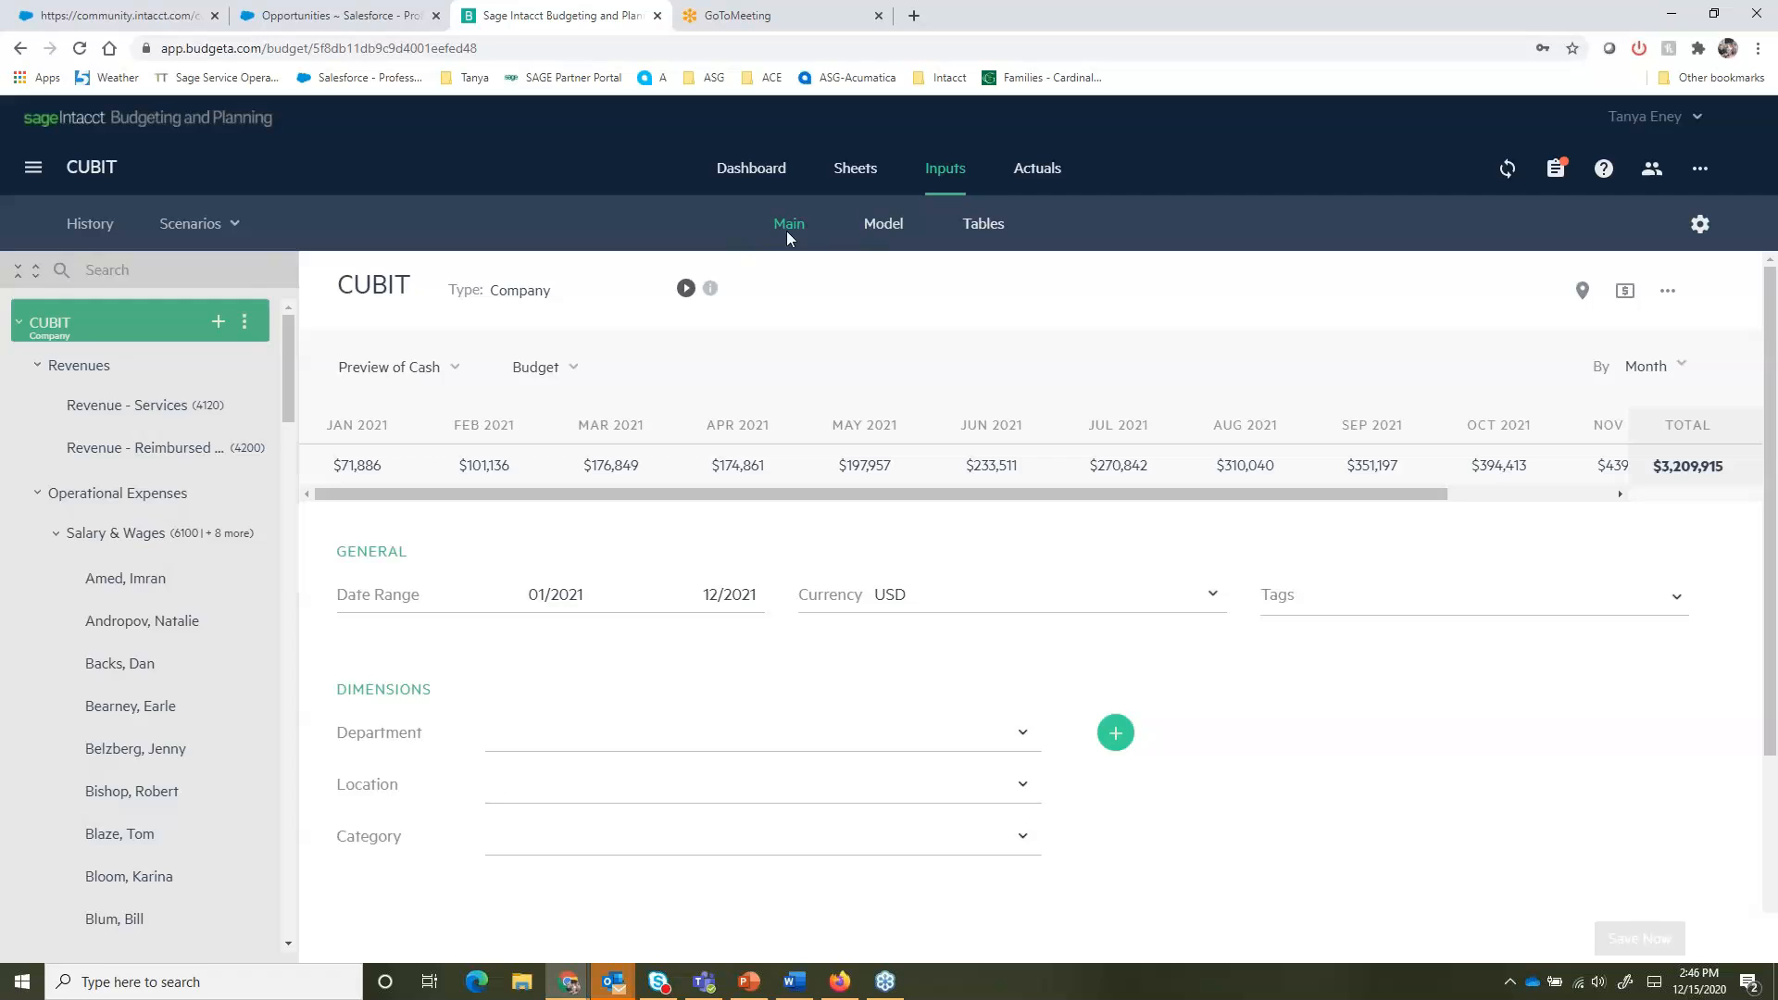
- Open the Model inputs and switch to the COVID scenario
left_click(875, 226)
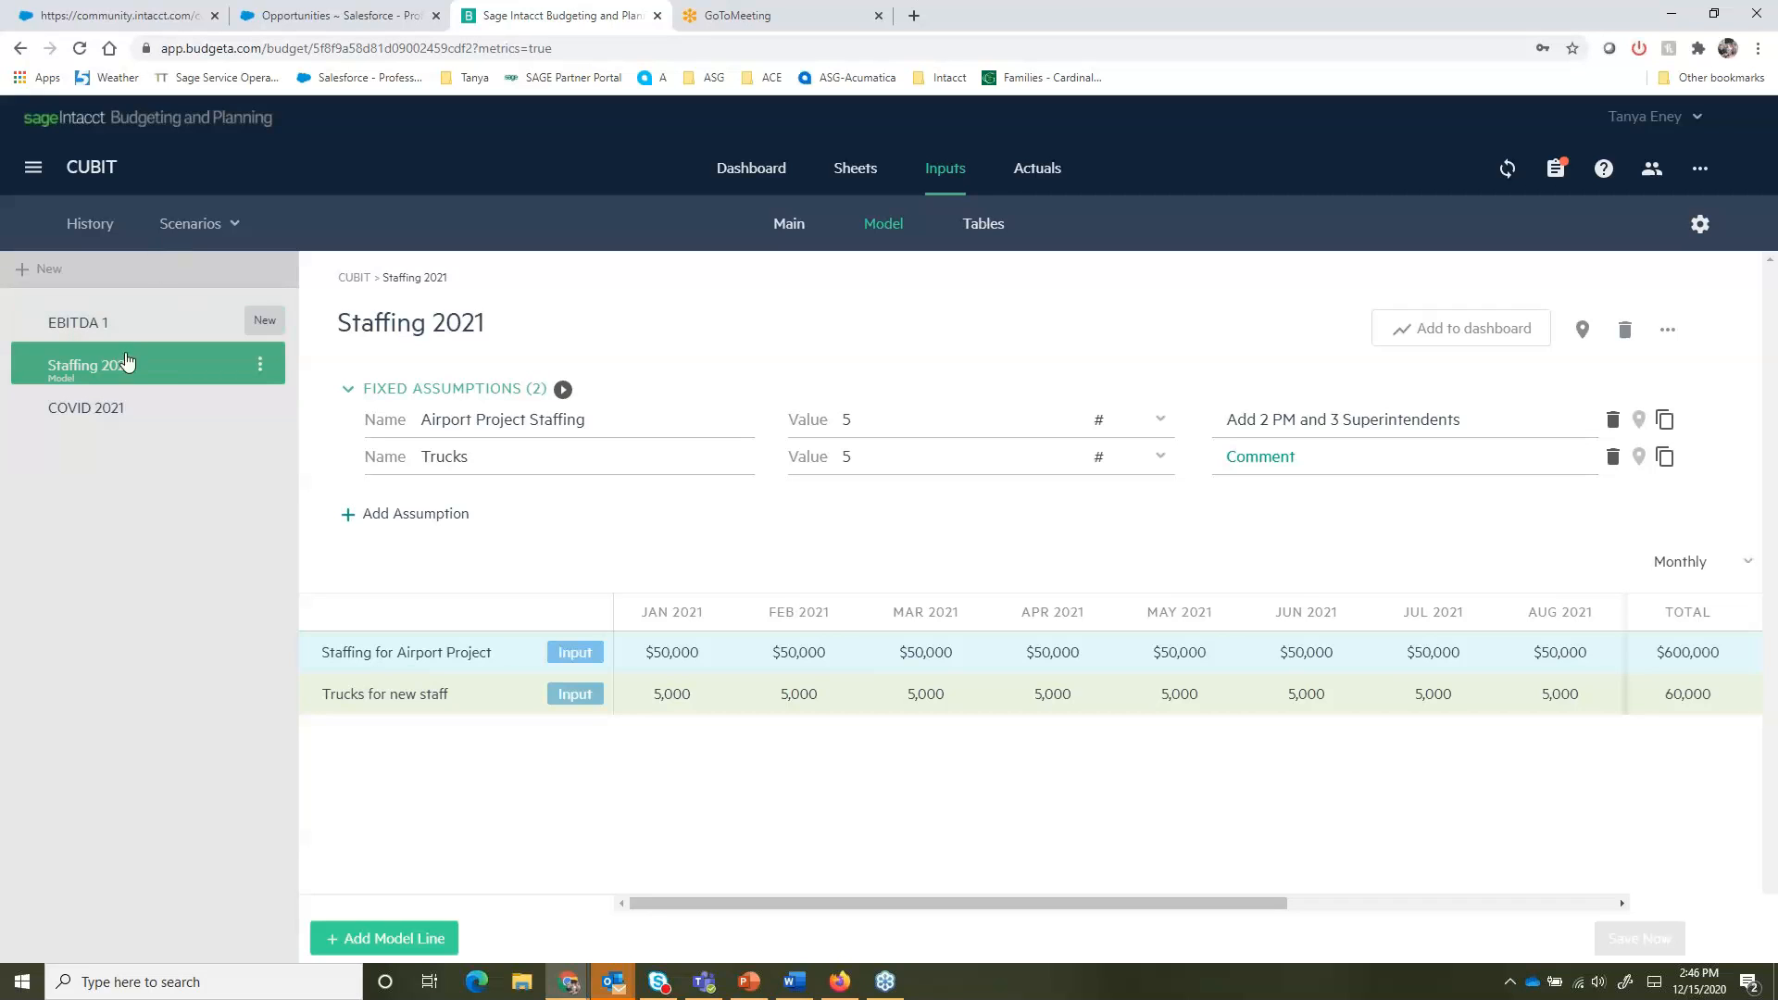
left_click(178, 238)
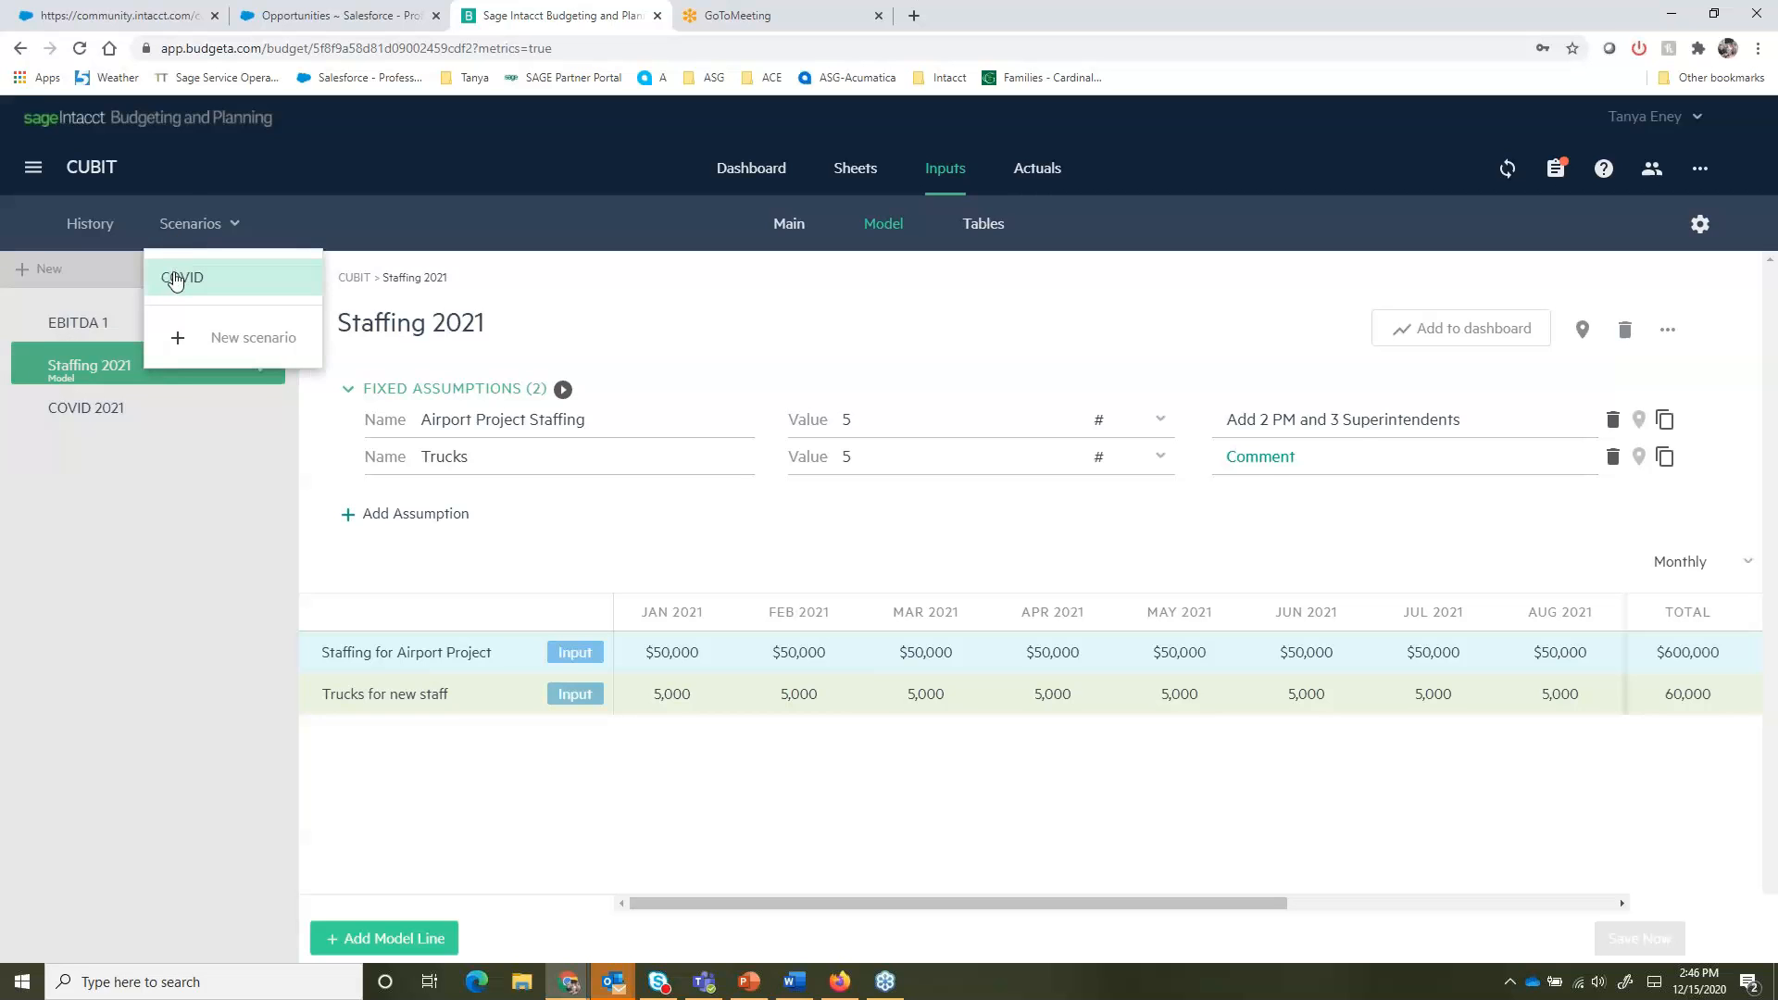
left_click(181, 276)
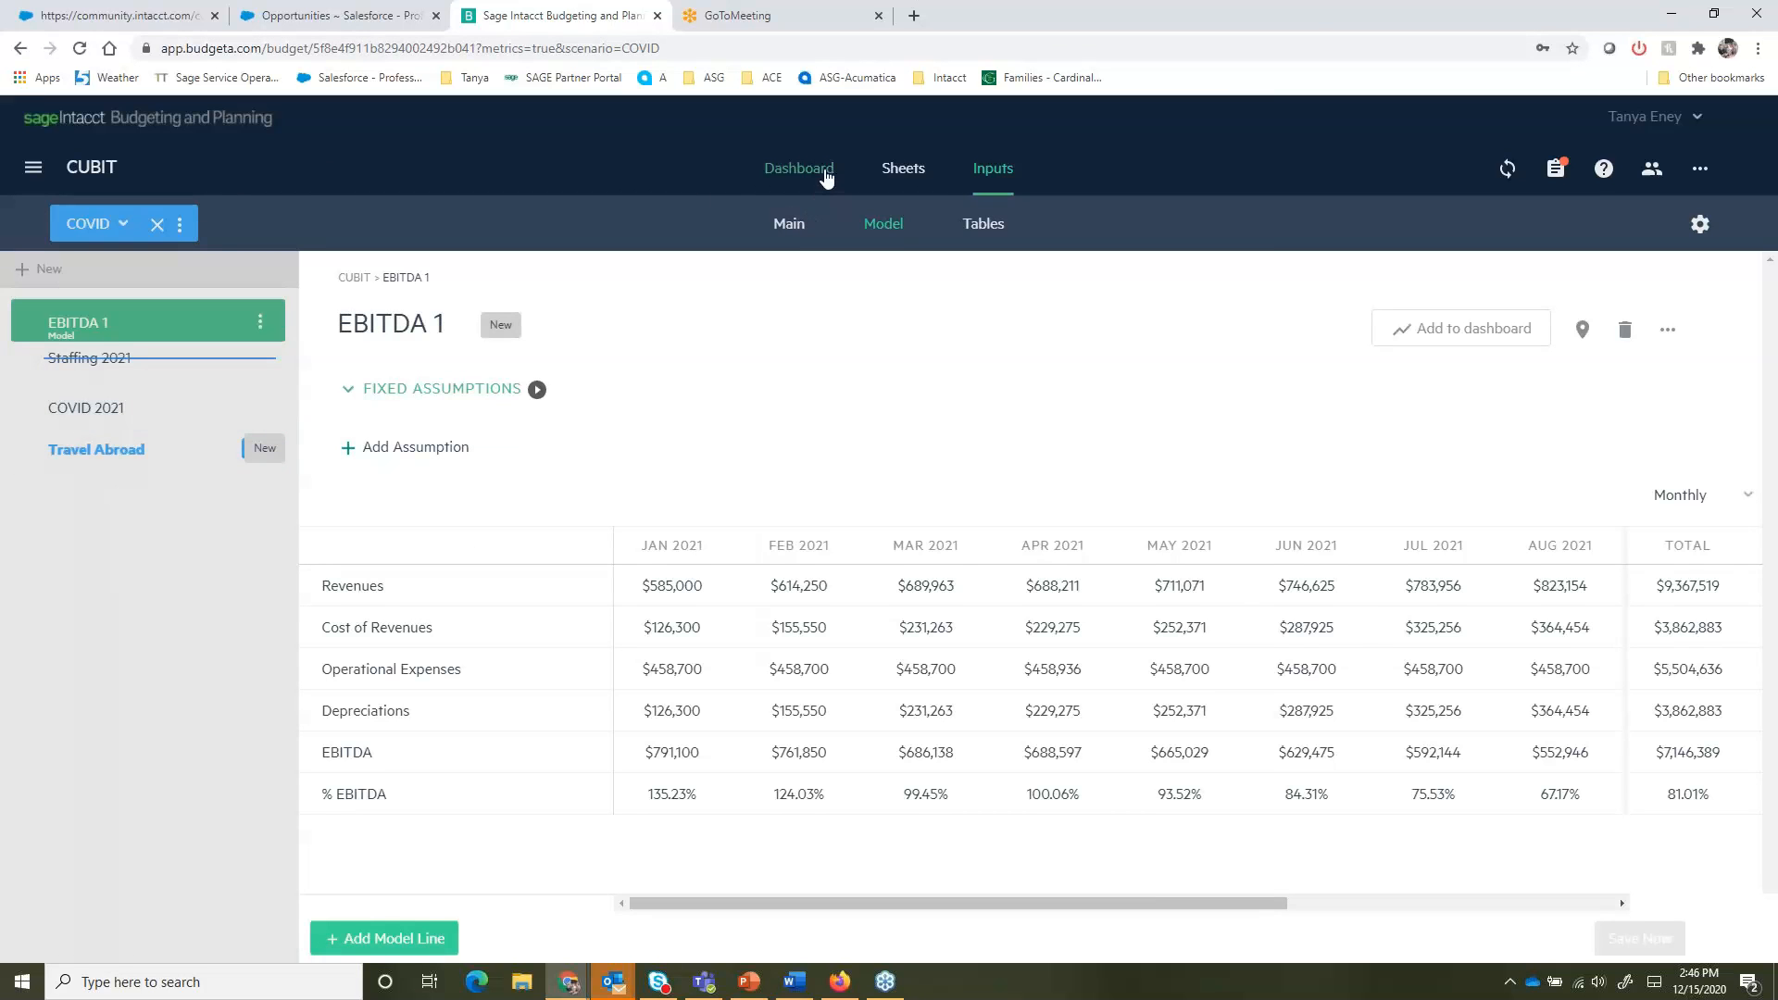
- View the Model sheet comparing COVID vs. Working Budget
left_click(903, 168)
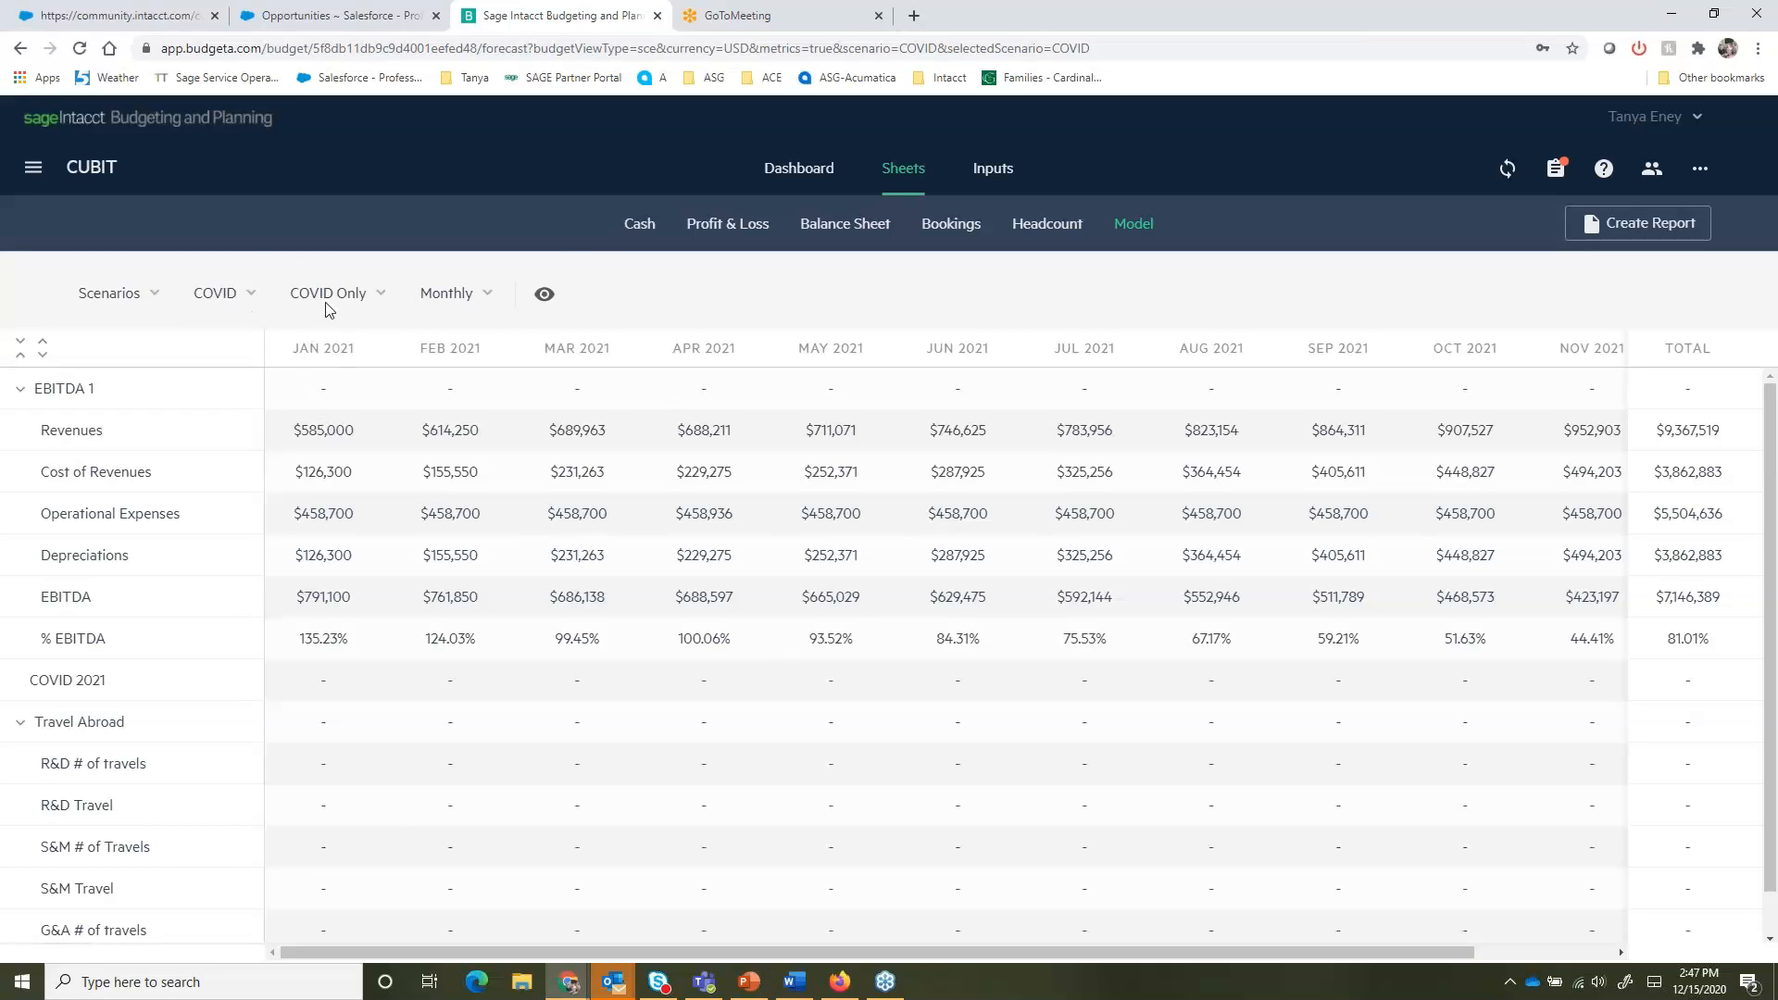
left_click(380, 294)
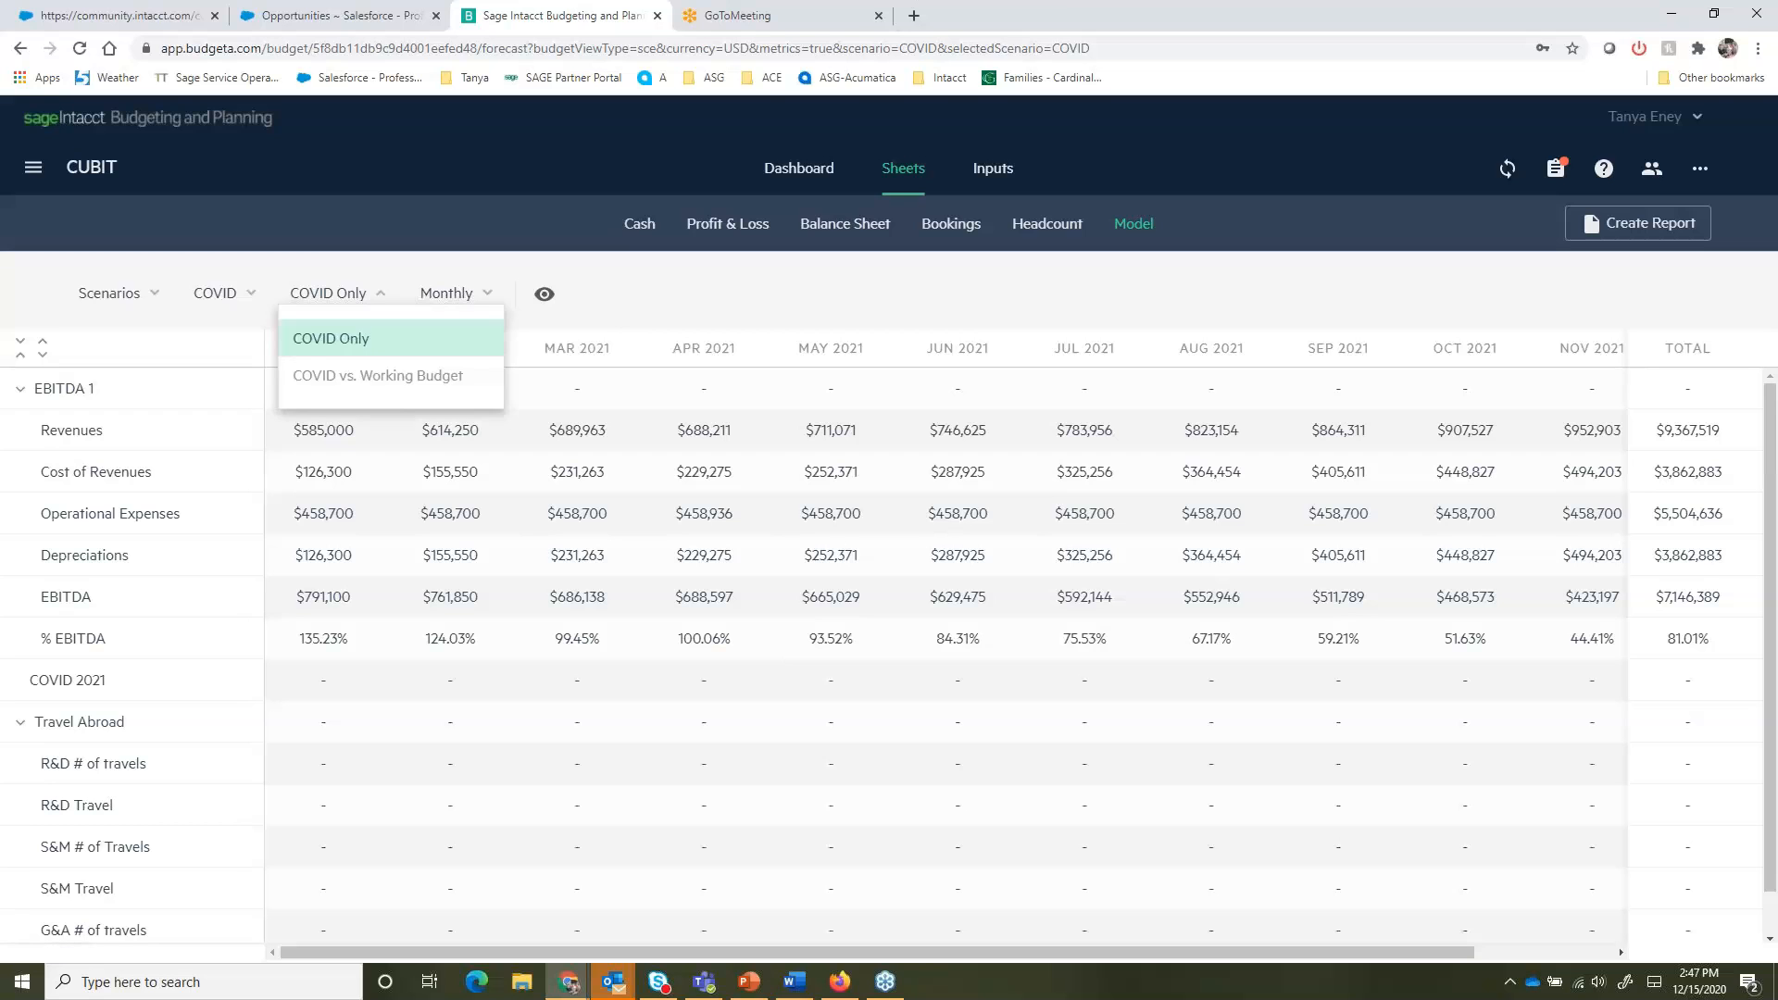
left_click(394, 382)
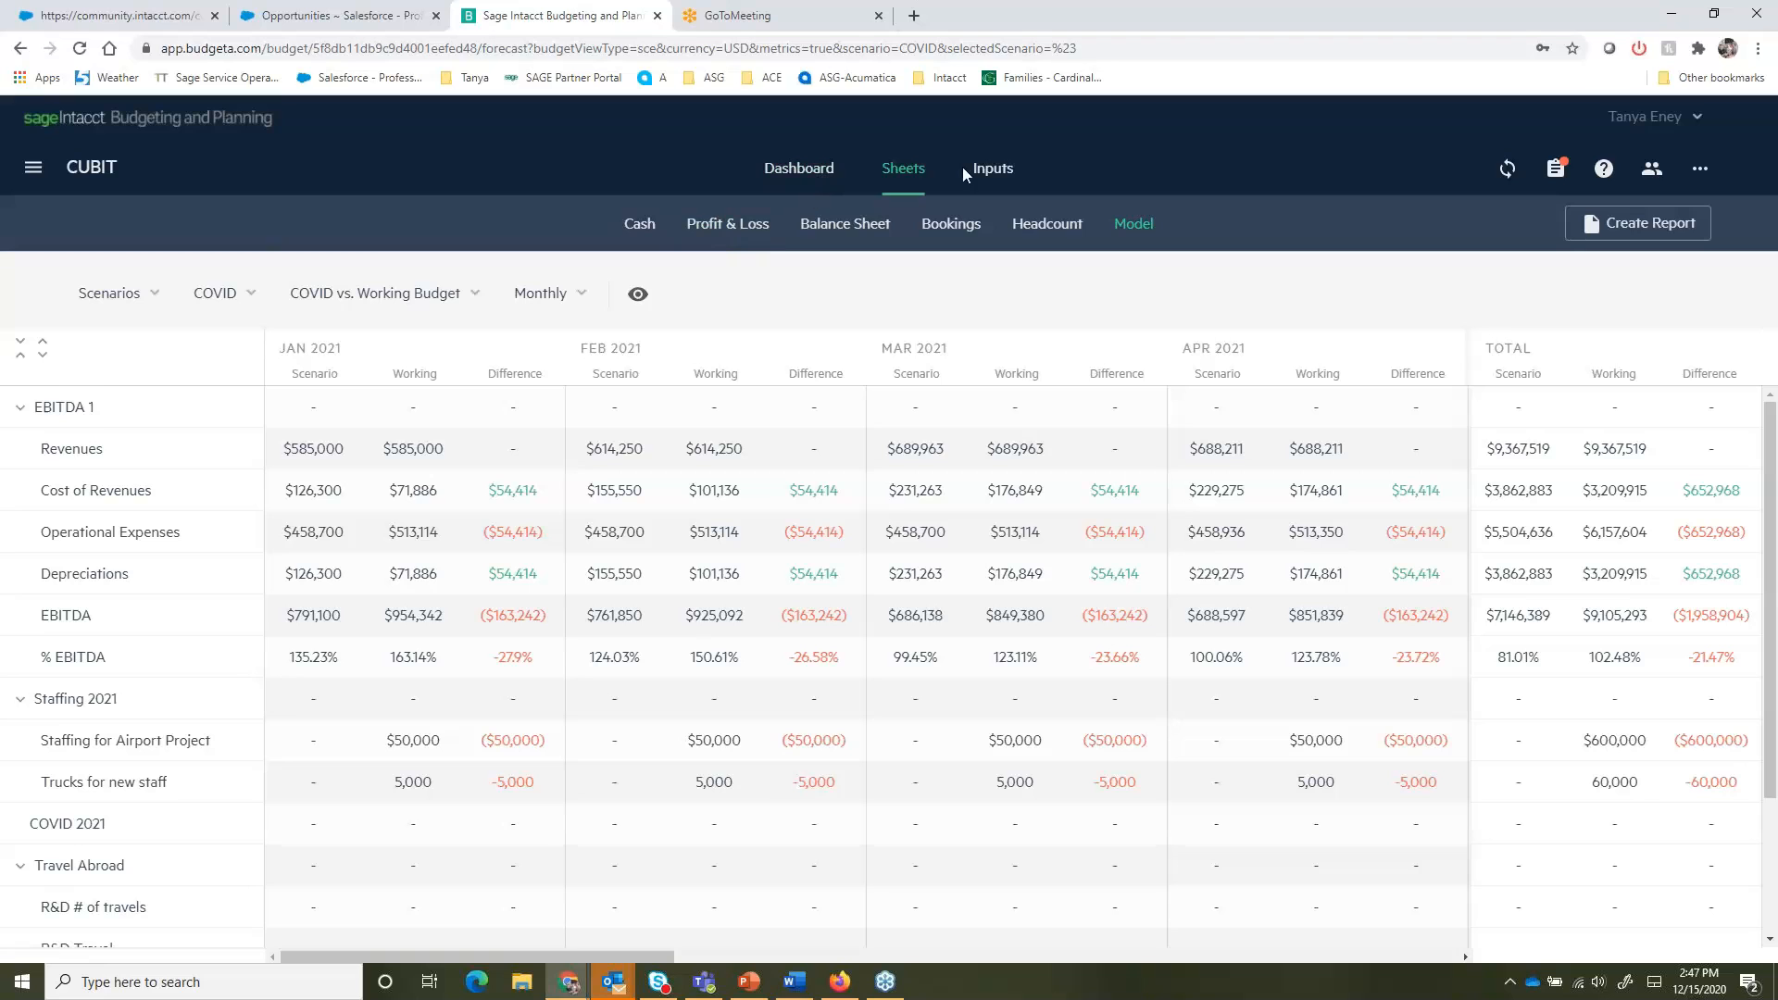
- Set the Revenue - Services amount to $605,000 in the COVID scenario inputs
left_click(1012, 172)
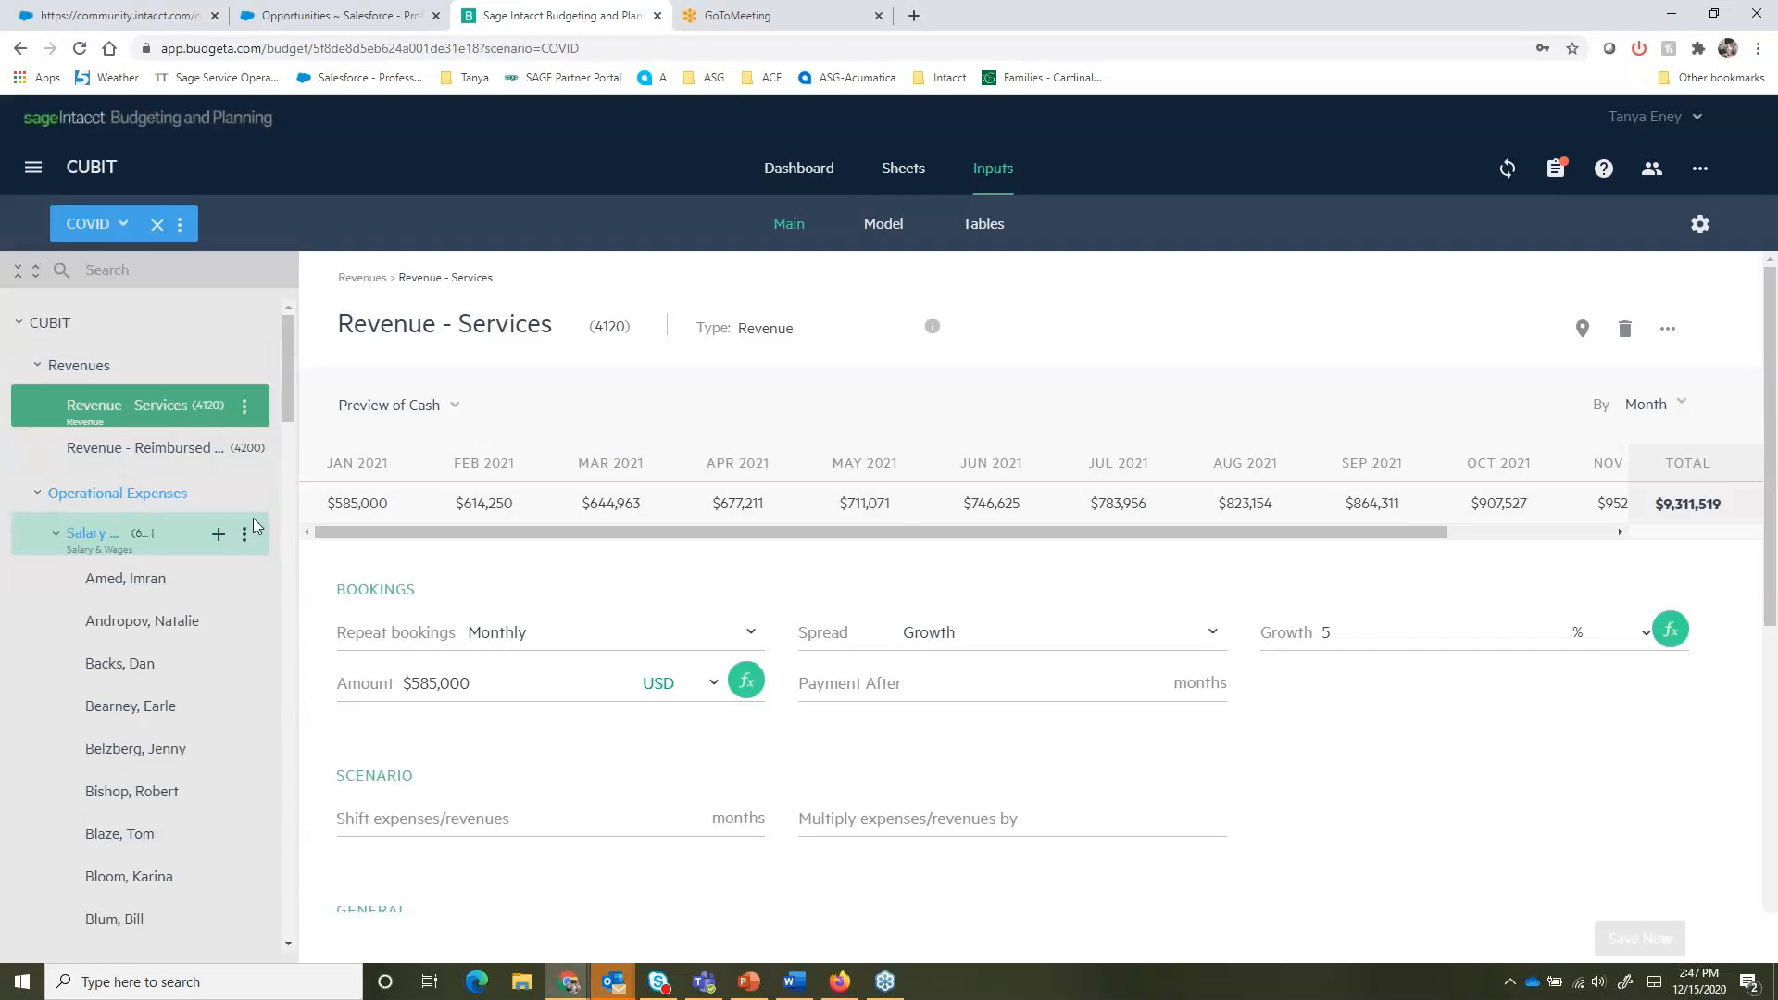
left_click(465, 670)
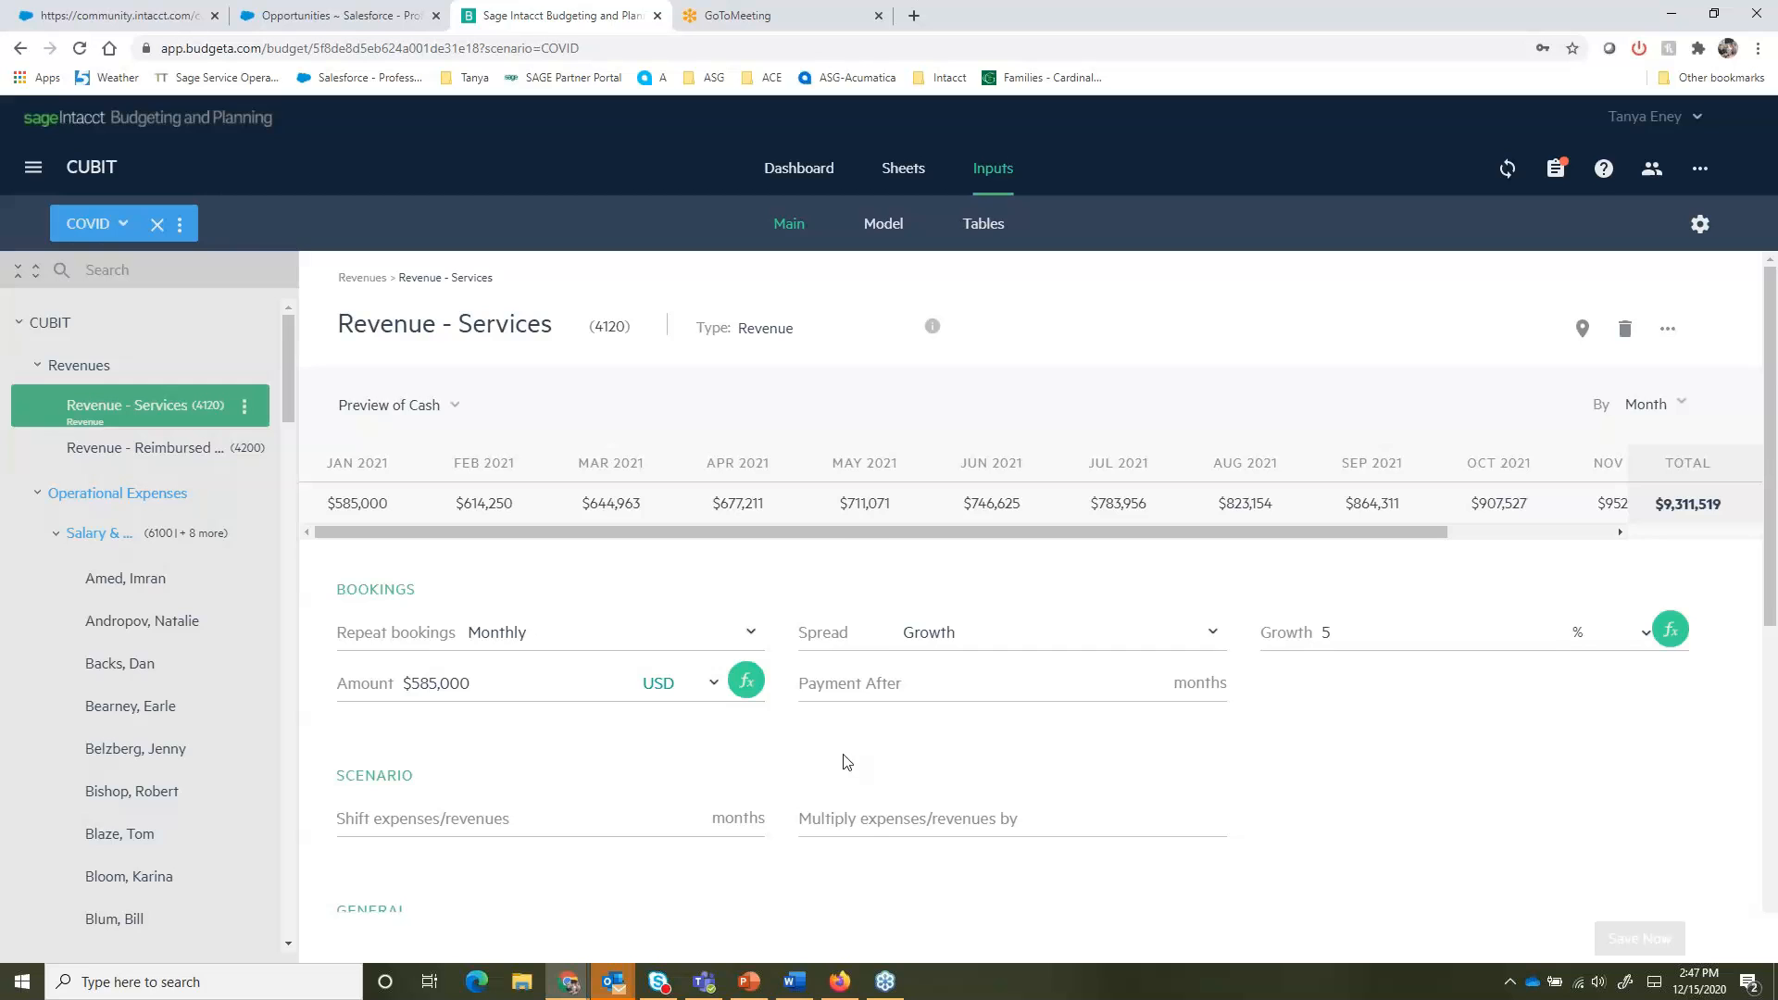
key("BackSpace")
key("BackSpace")
type("60")
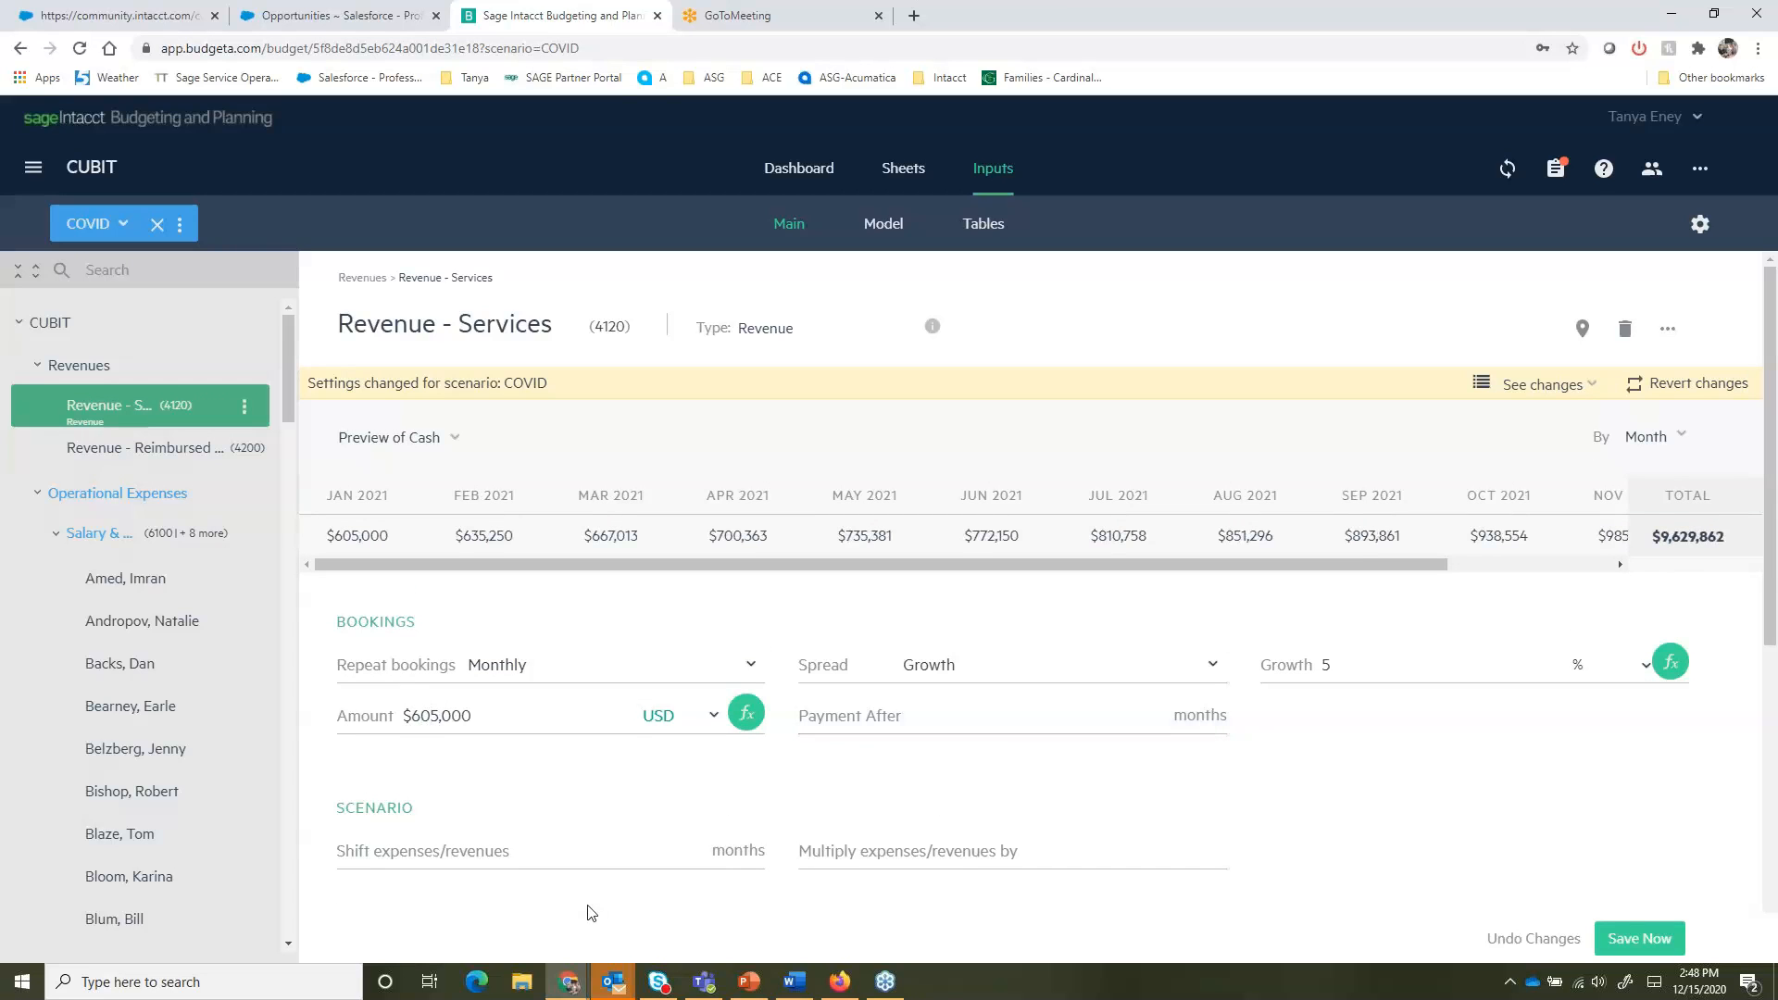
- Look at the Repeat bookings options, then exit the COVID scenario
left_click(567, 668)
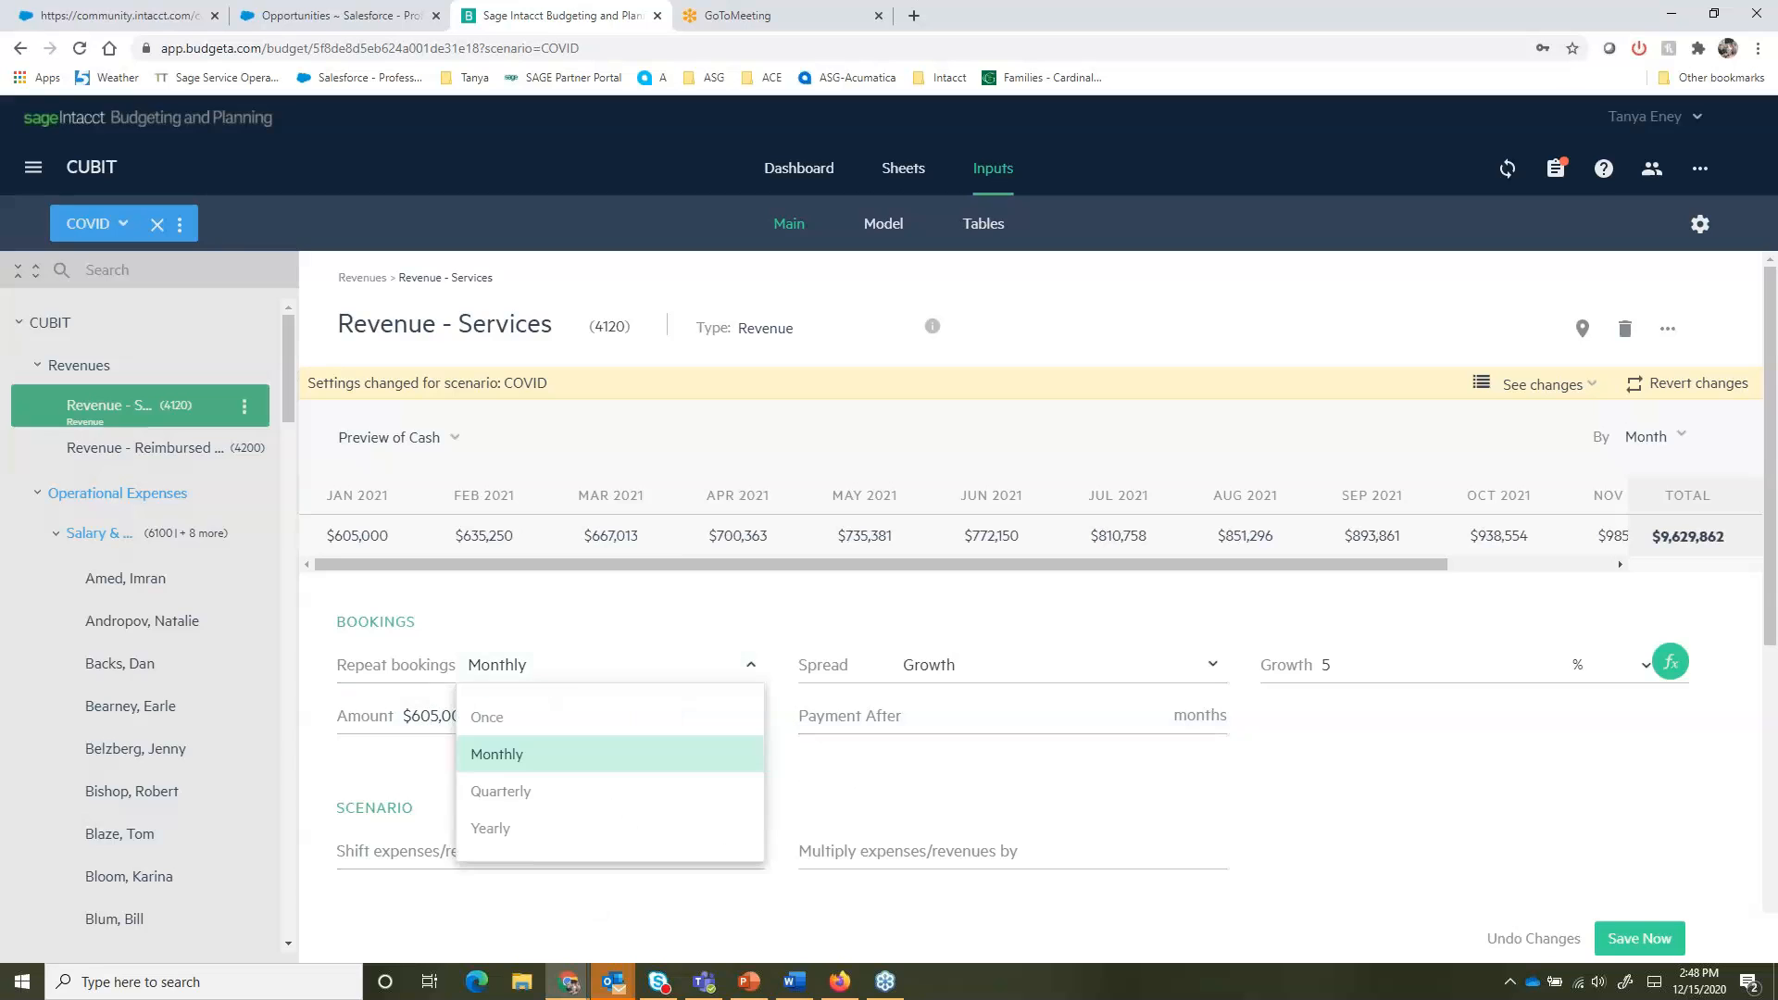
left_click(387, 763)
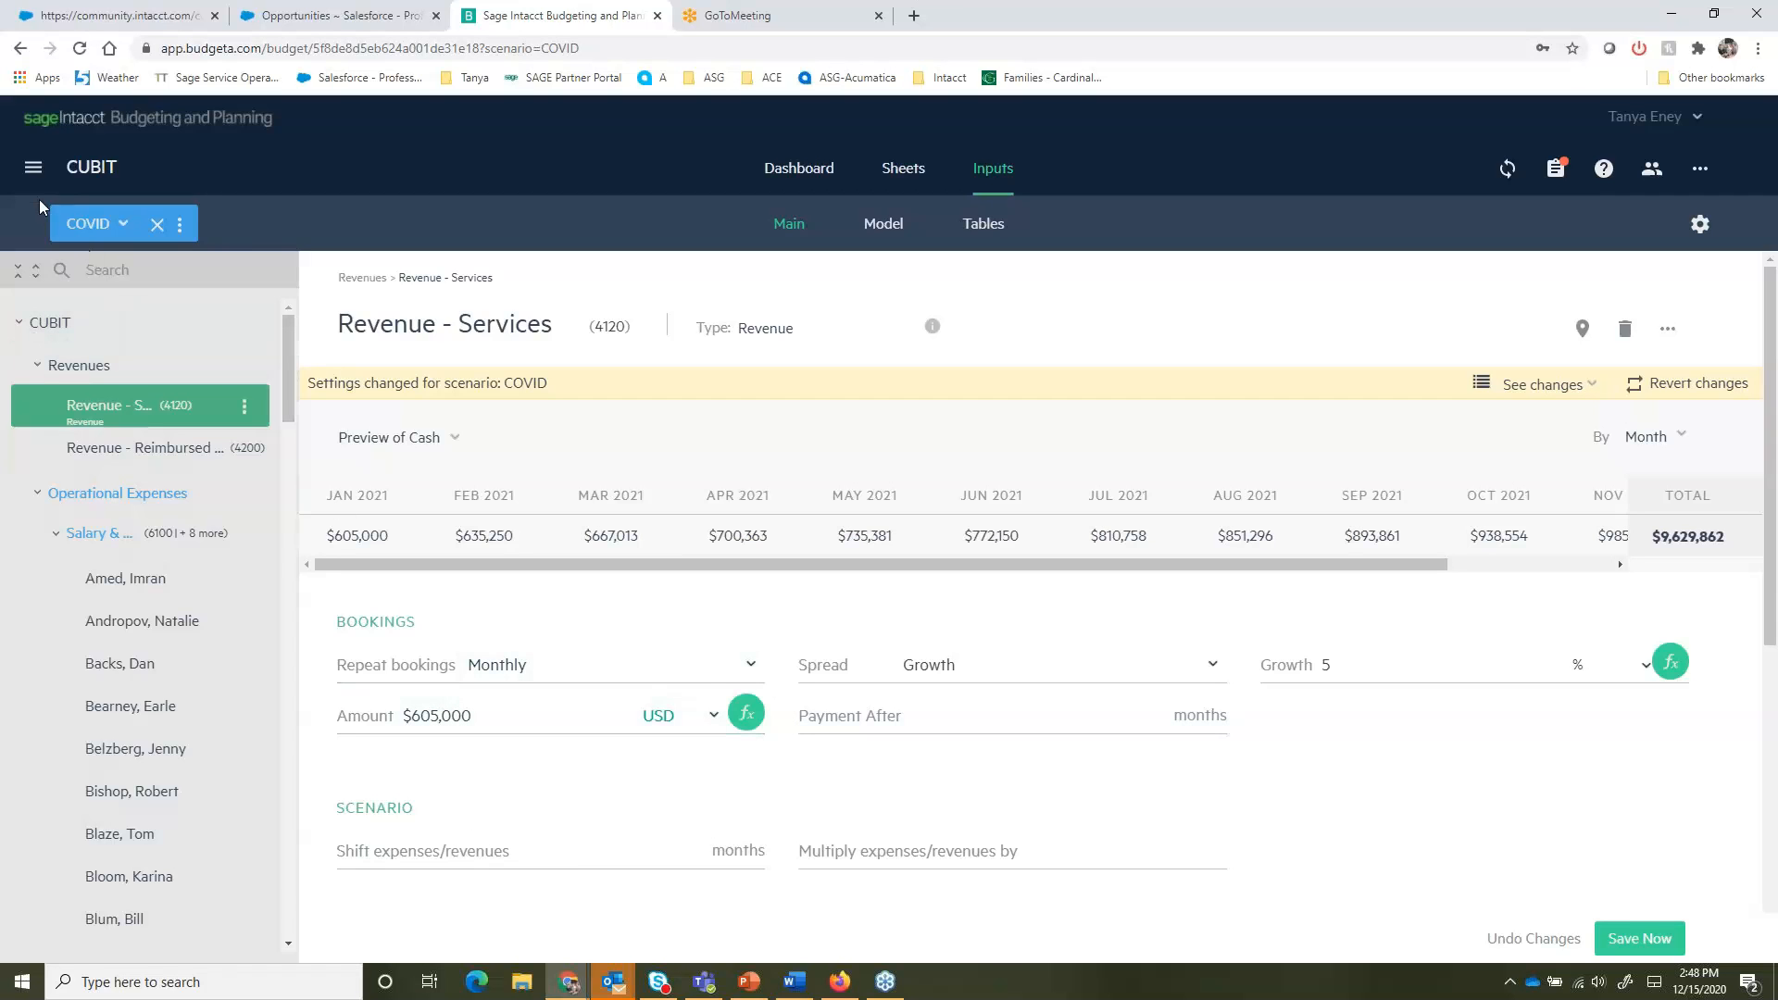
left_click(157, 224)
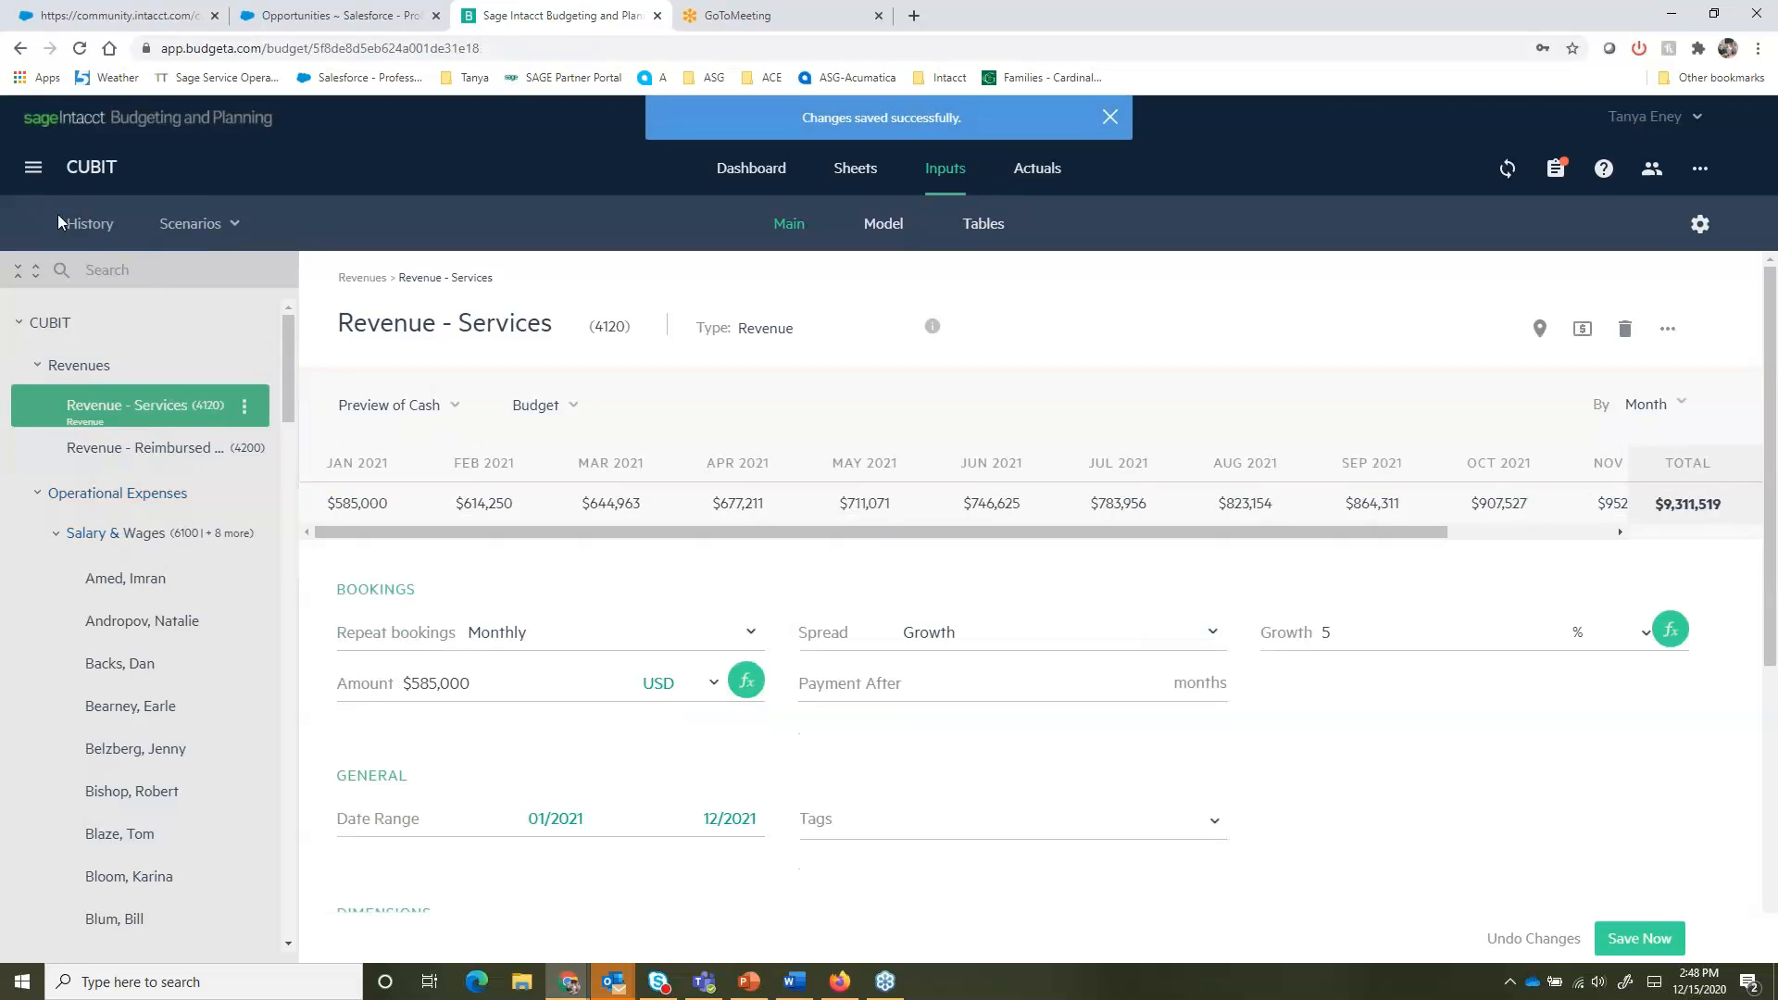
- Set the Revenue - Services amount to $605,000 in the working budget and open the version History
left_click(89, 224)
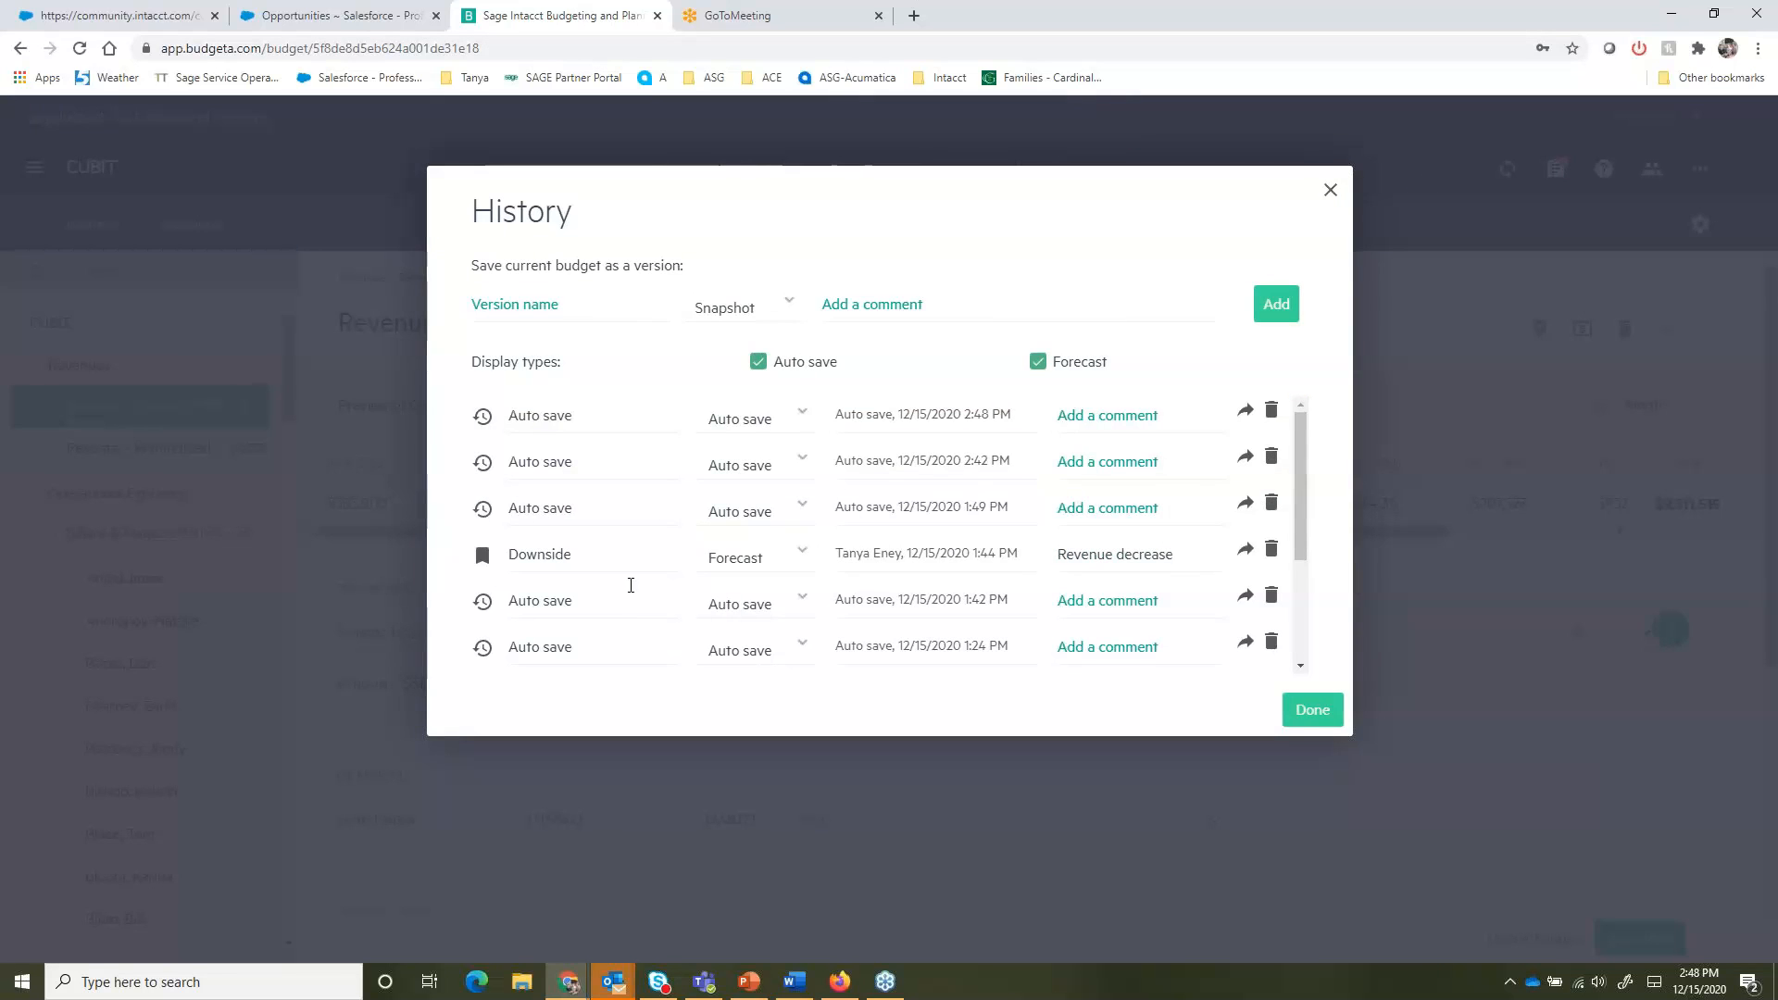
left_click(1330, 190)
left_click_drag(430, 675, 415, 674)
type("60")
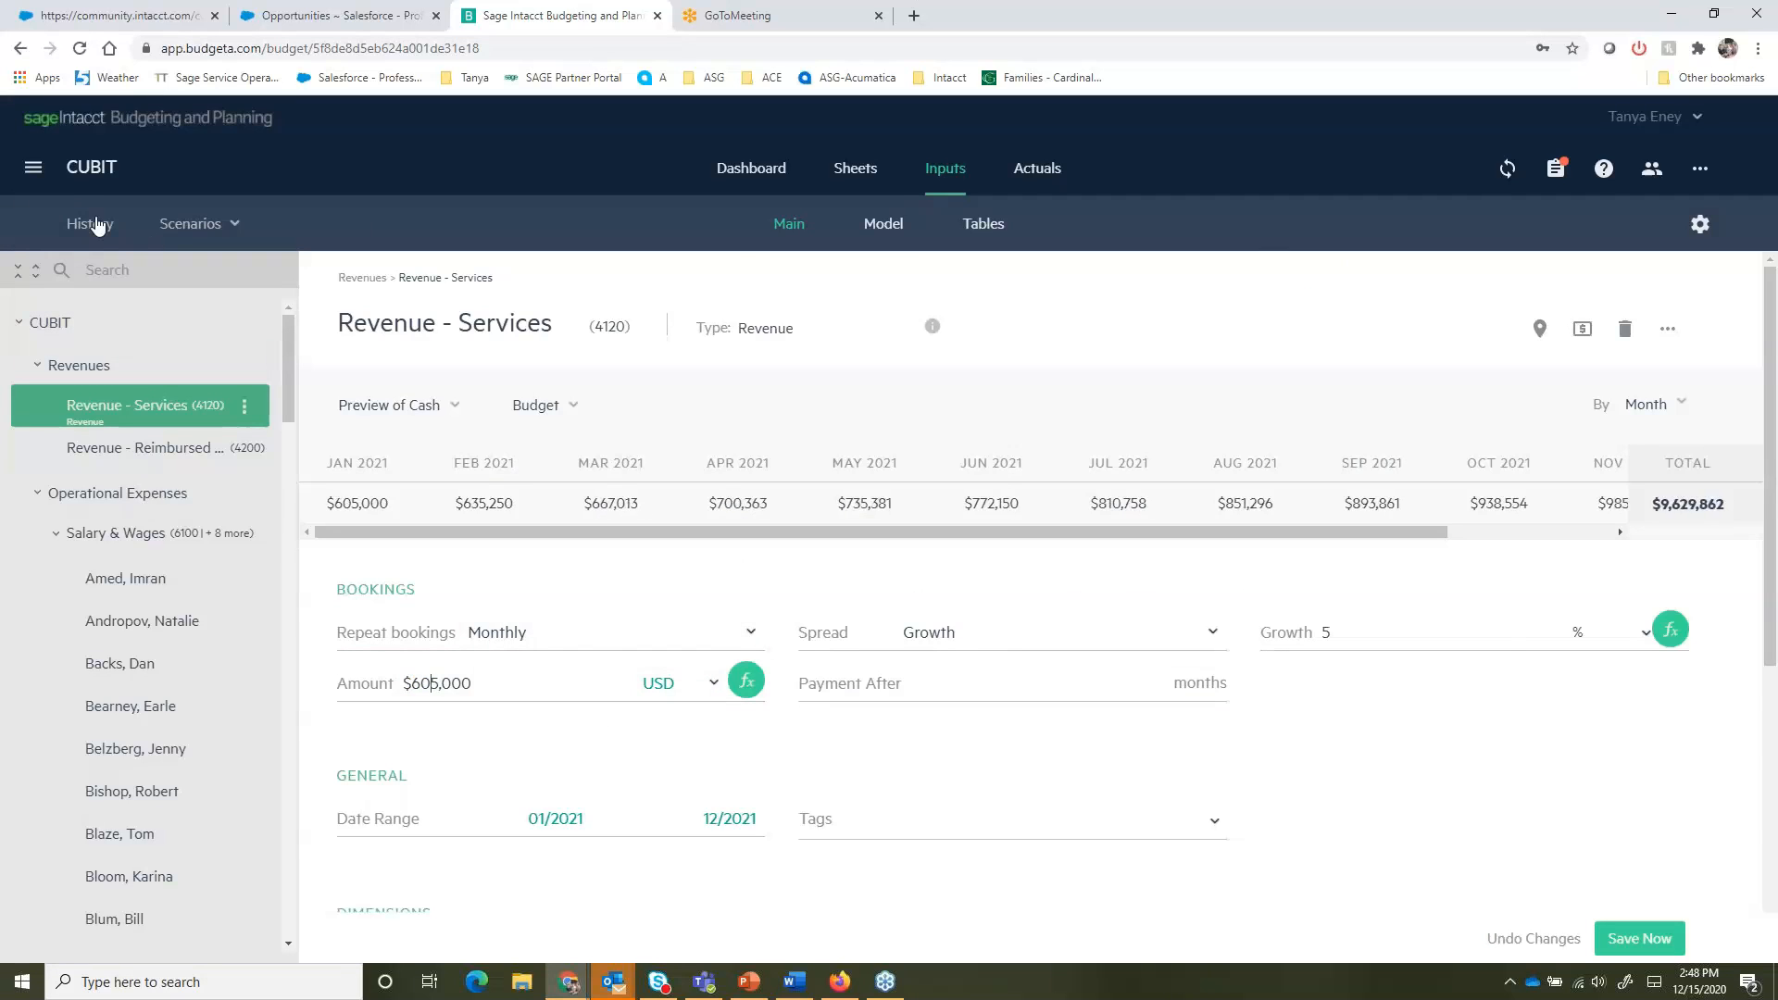
left_click(96, 225)
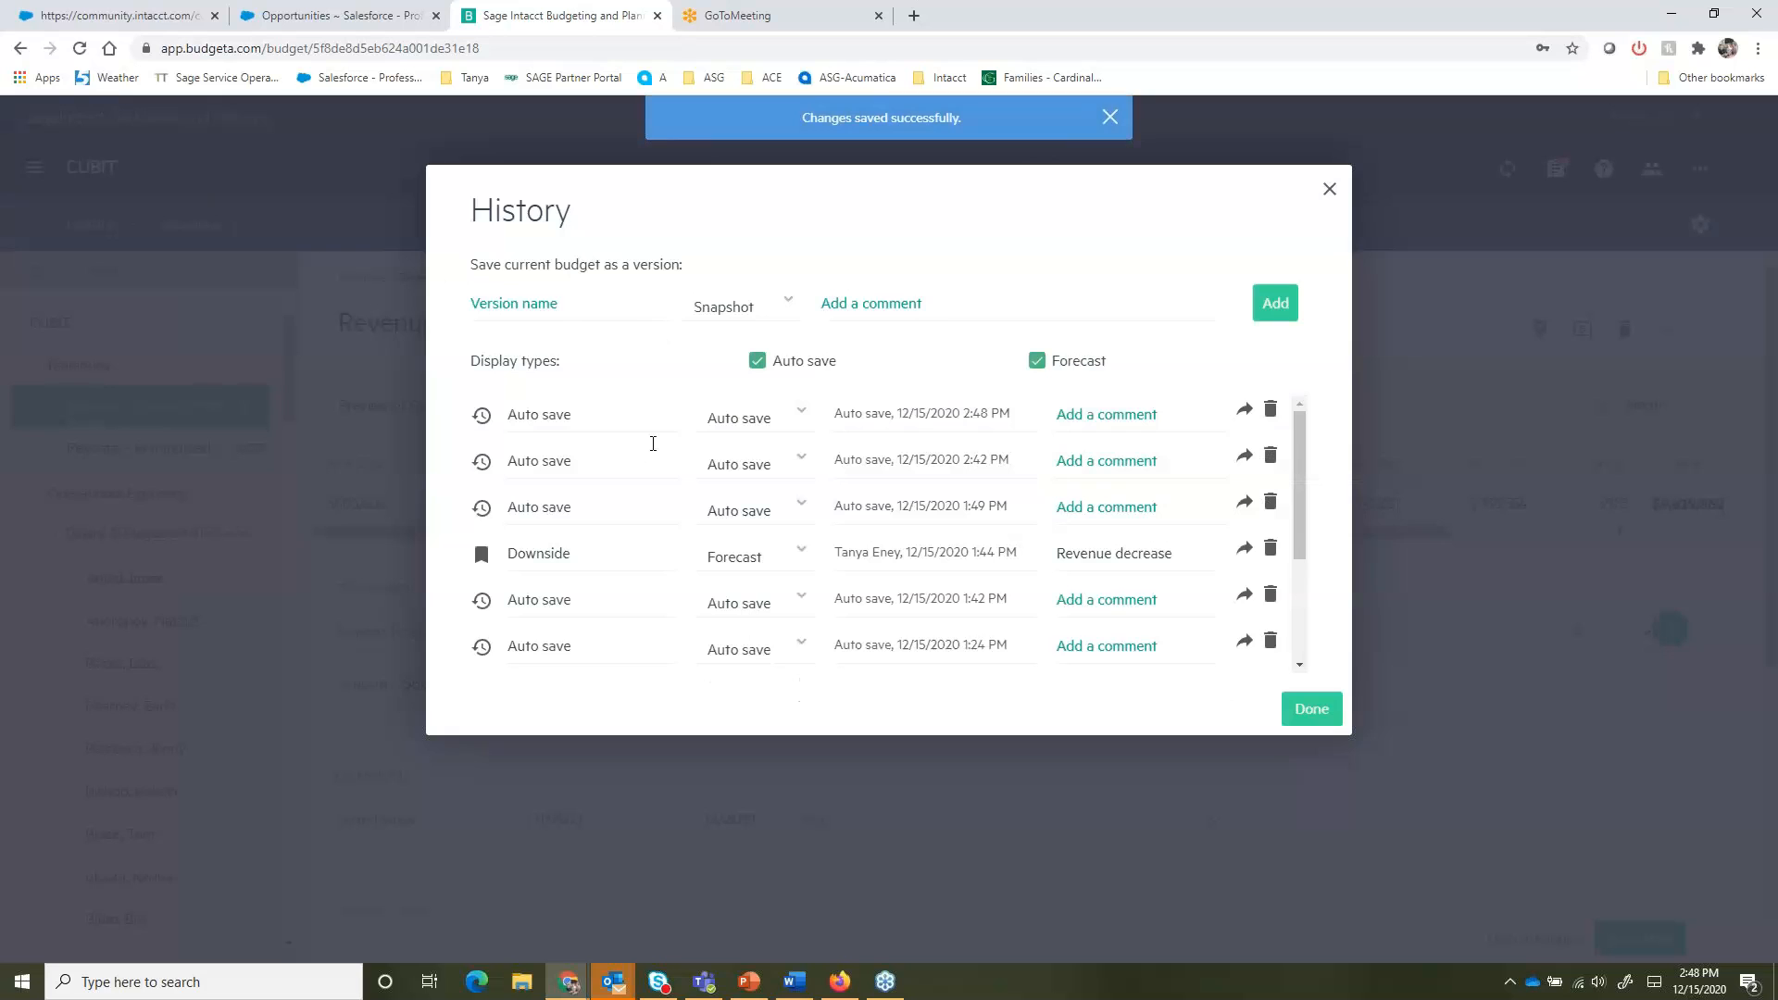
- Save the current budget as a Forecast version named Forecast 1 with the comment Project Revenue Increase
left_click(535, 304)
type("Fo")
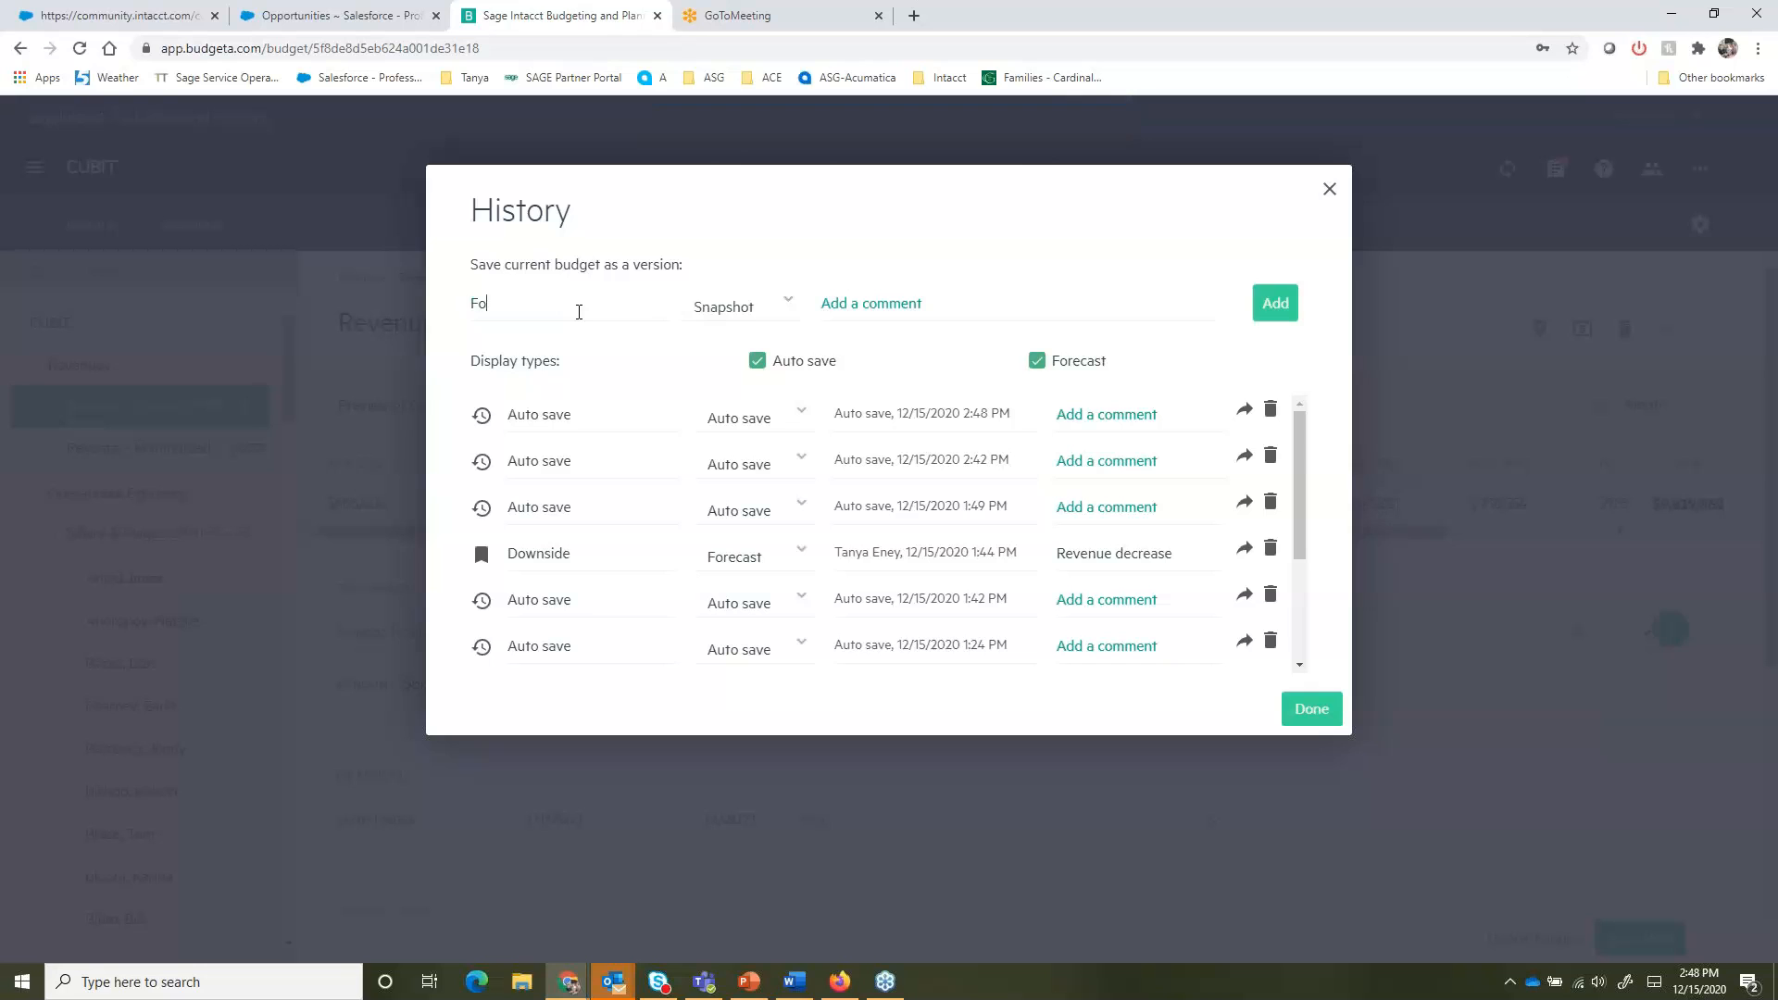
type("recast 1")
left_click(735, 318)
left_click(738, 389)
left_click(849, 293)
type("Project Revenue Increase")
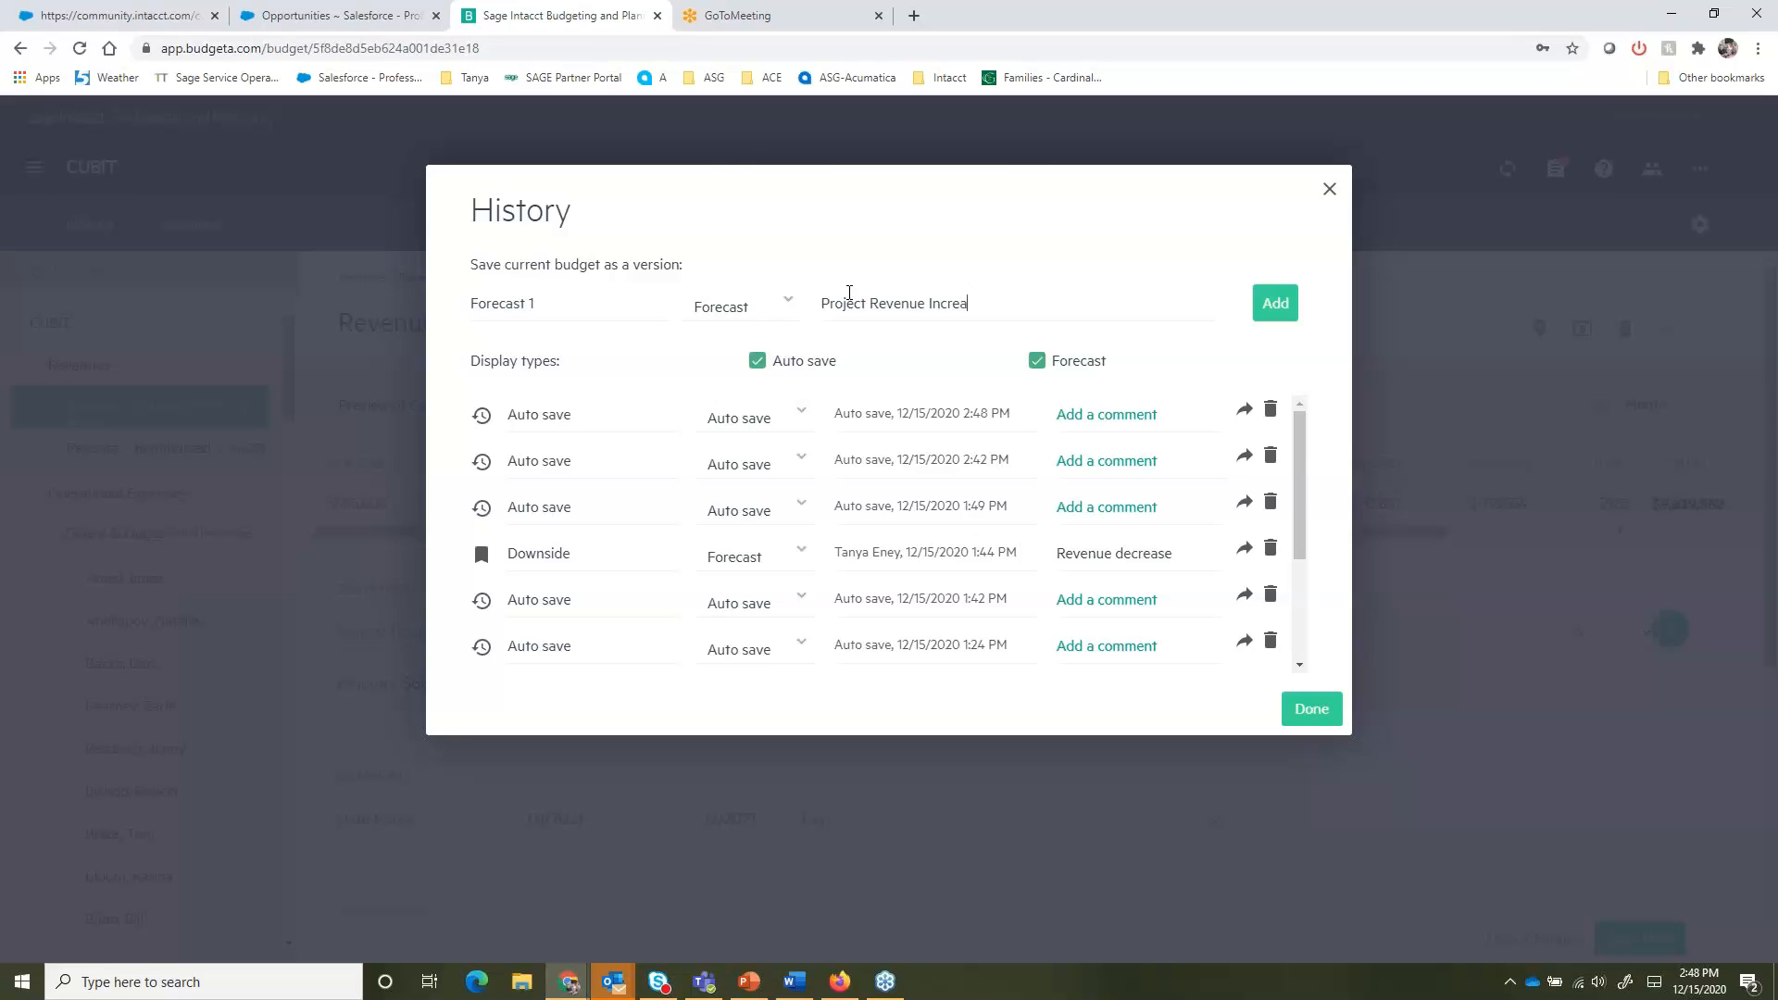
left_click(1275, 303)
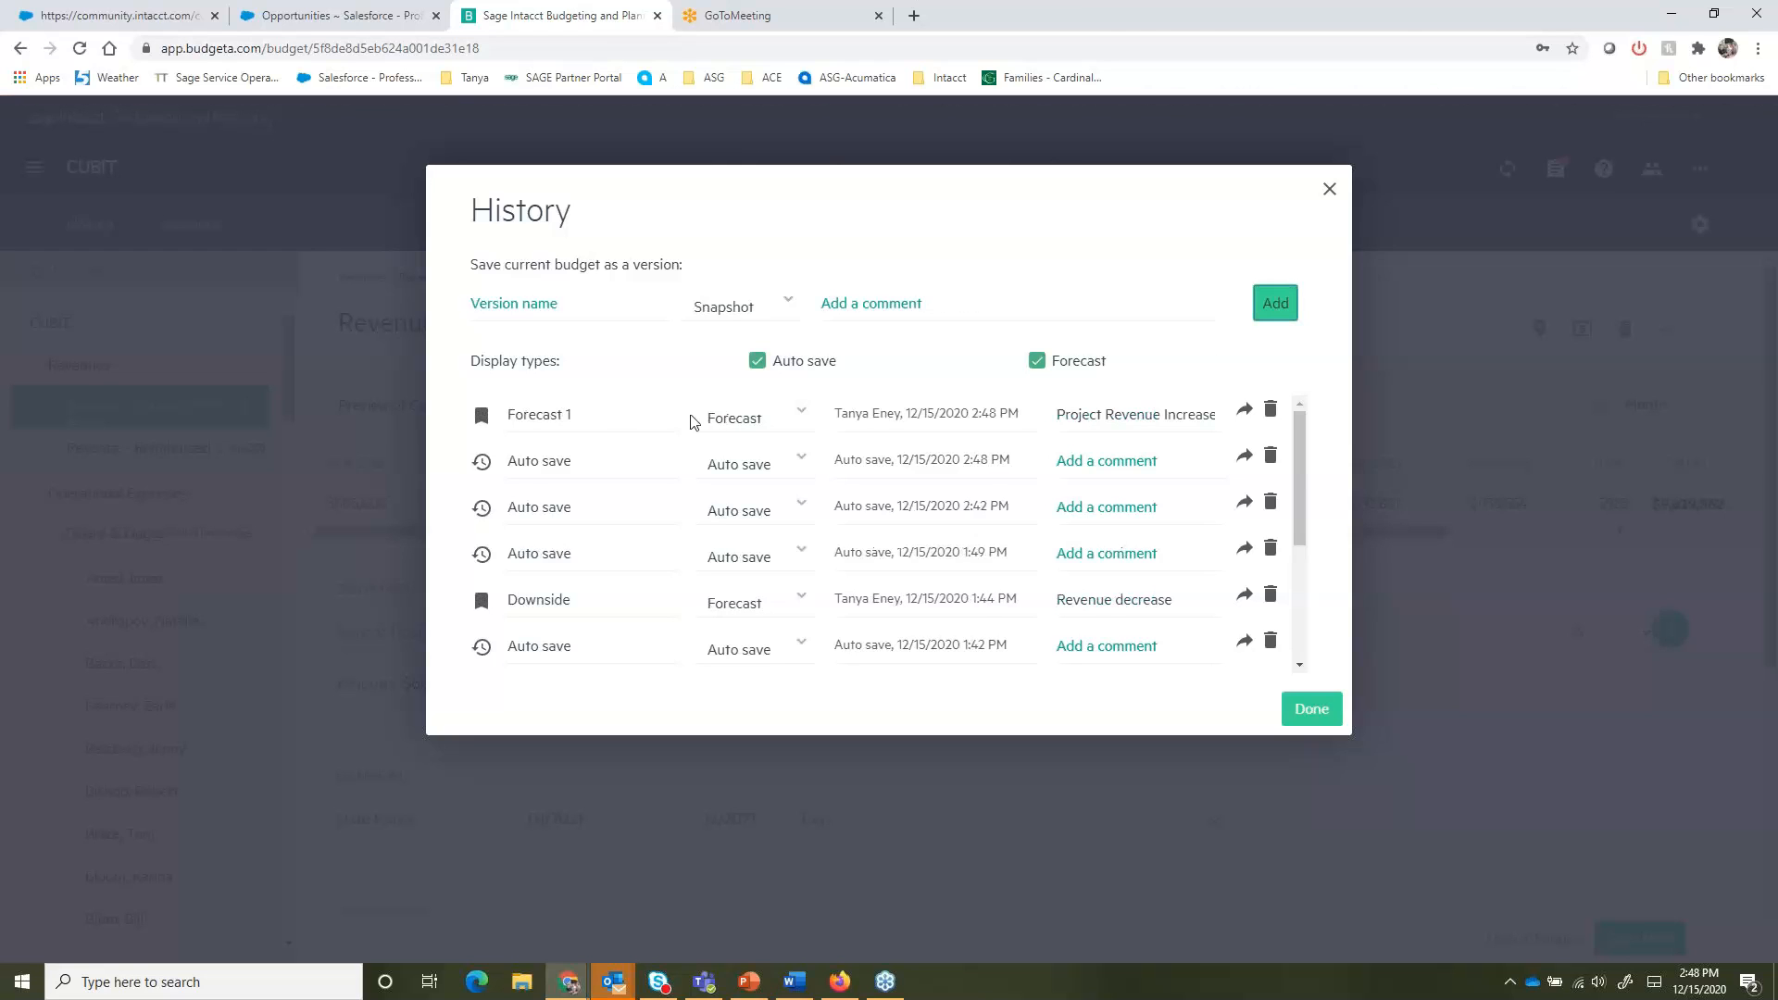
left_click(1309, 708)
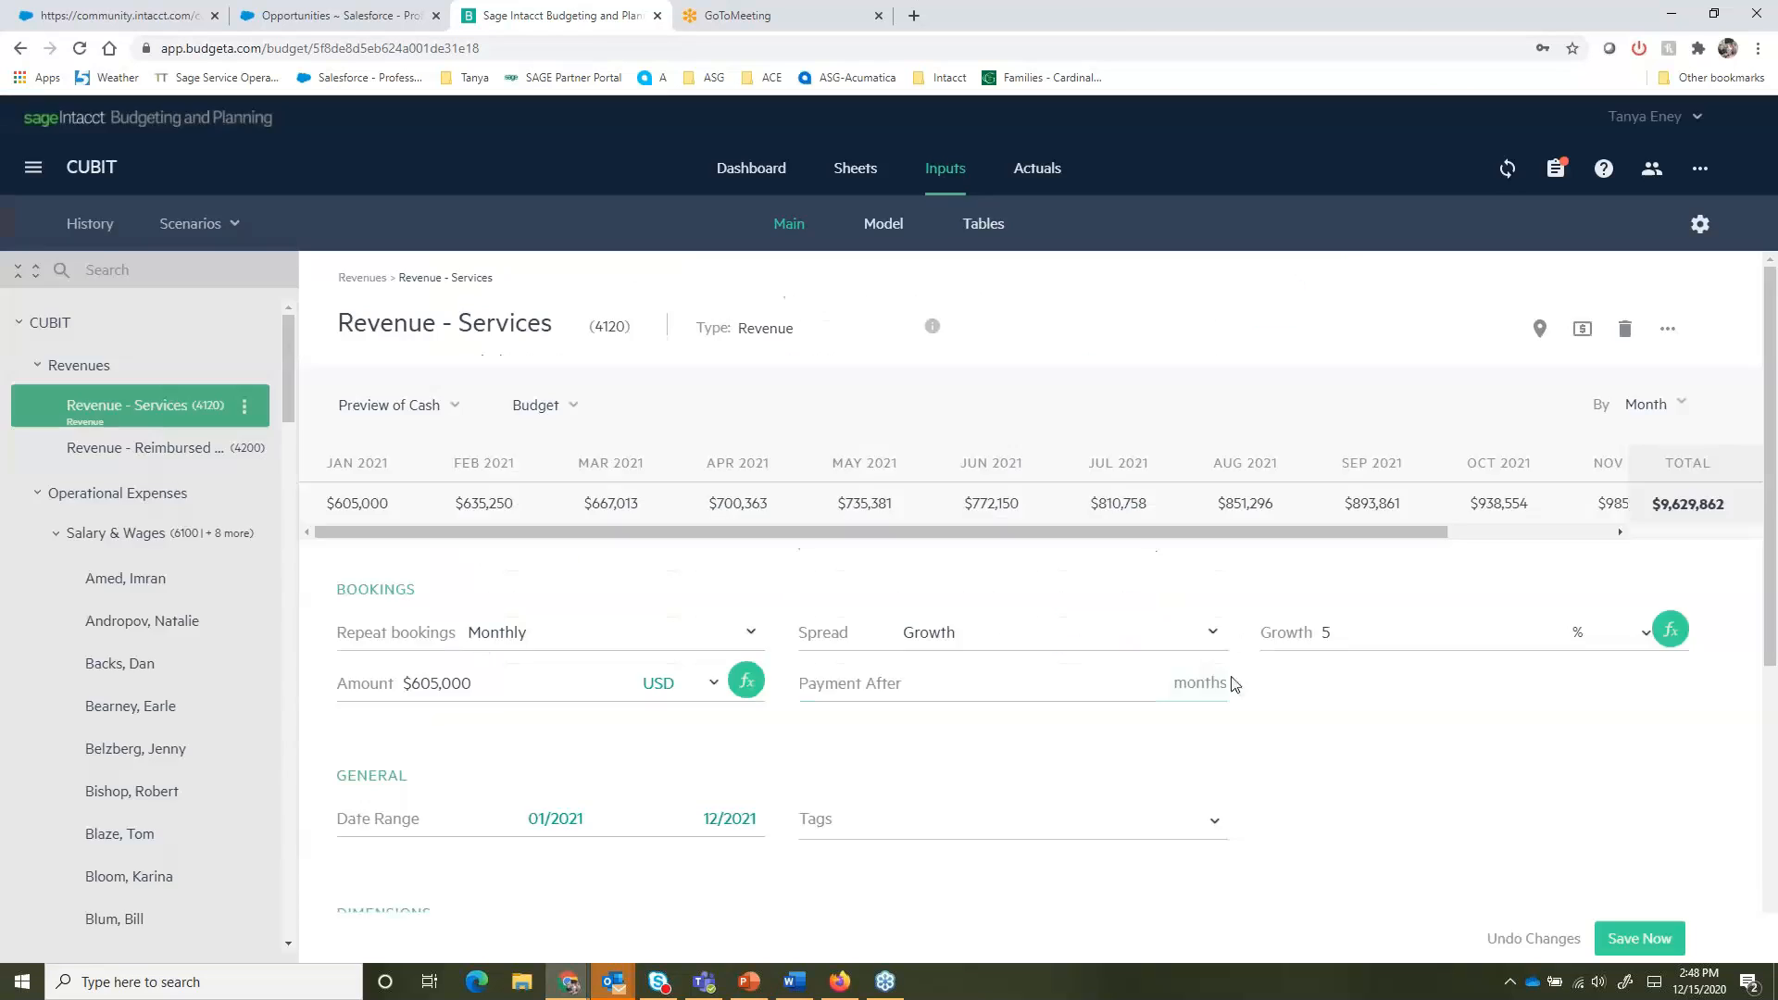
- Open the Cash sheet and switch its view from the working budget to Forecasts
left_click(856, 172)
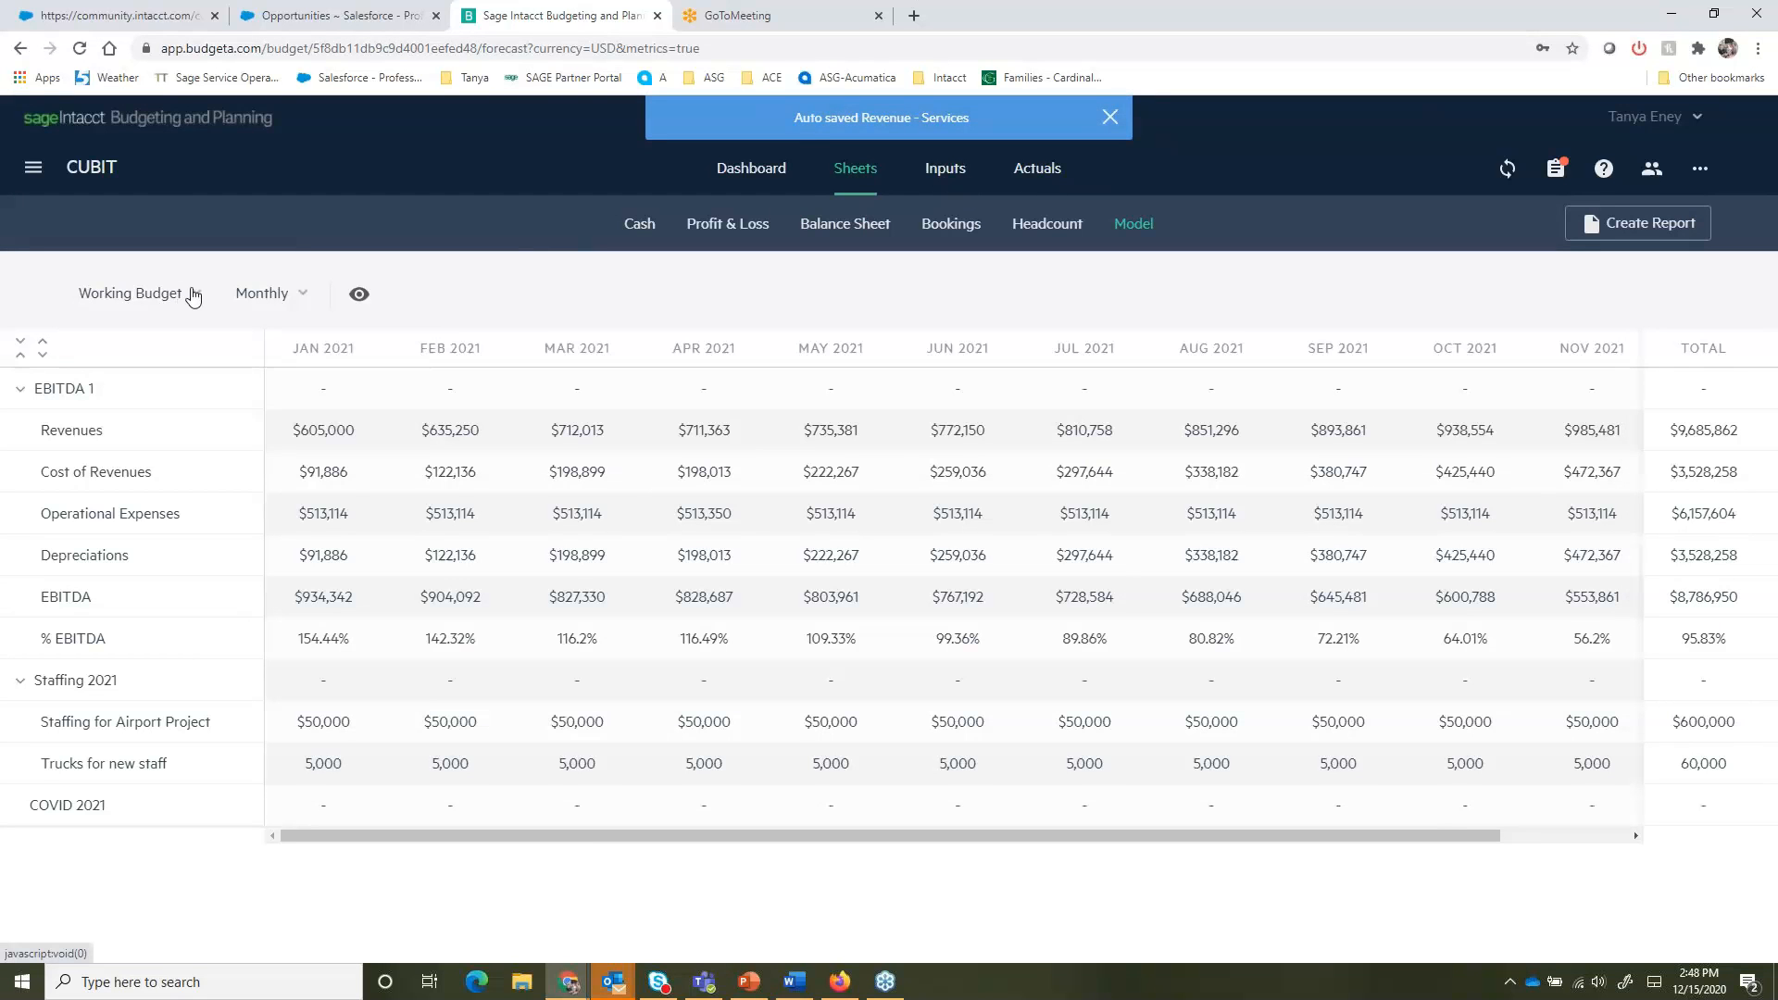
left_click(639, 227)
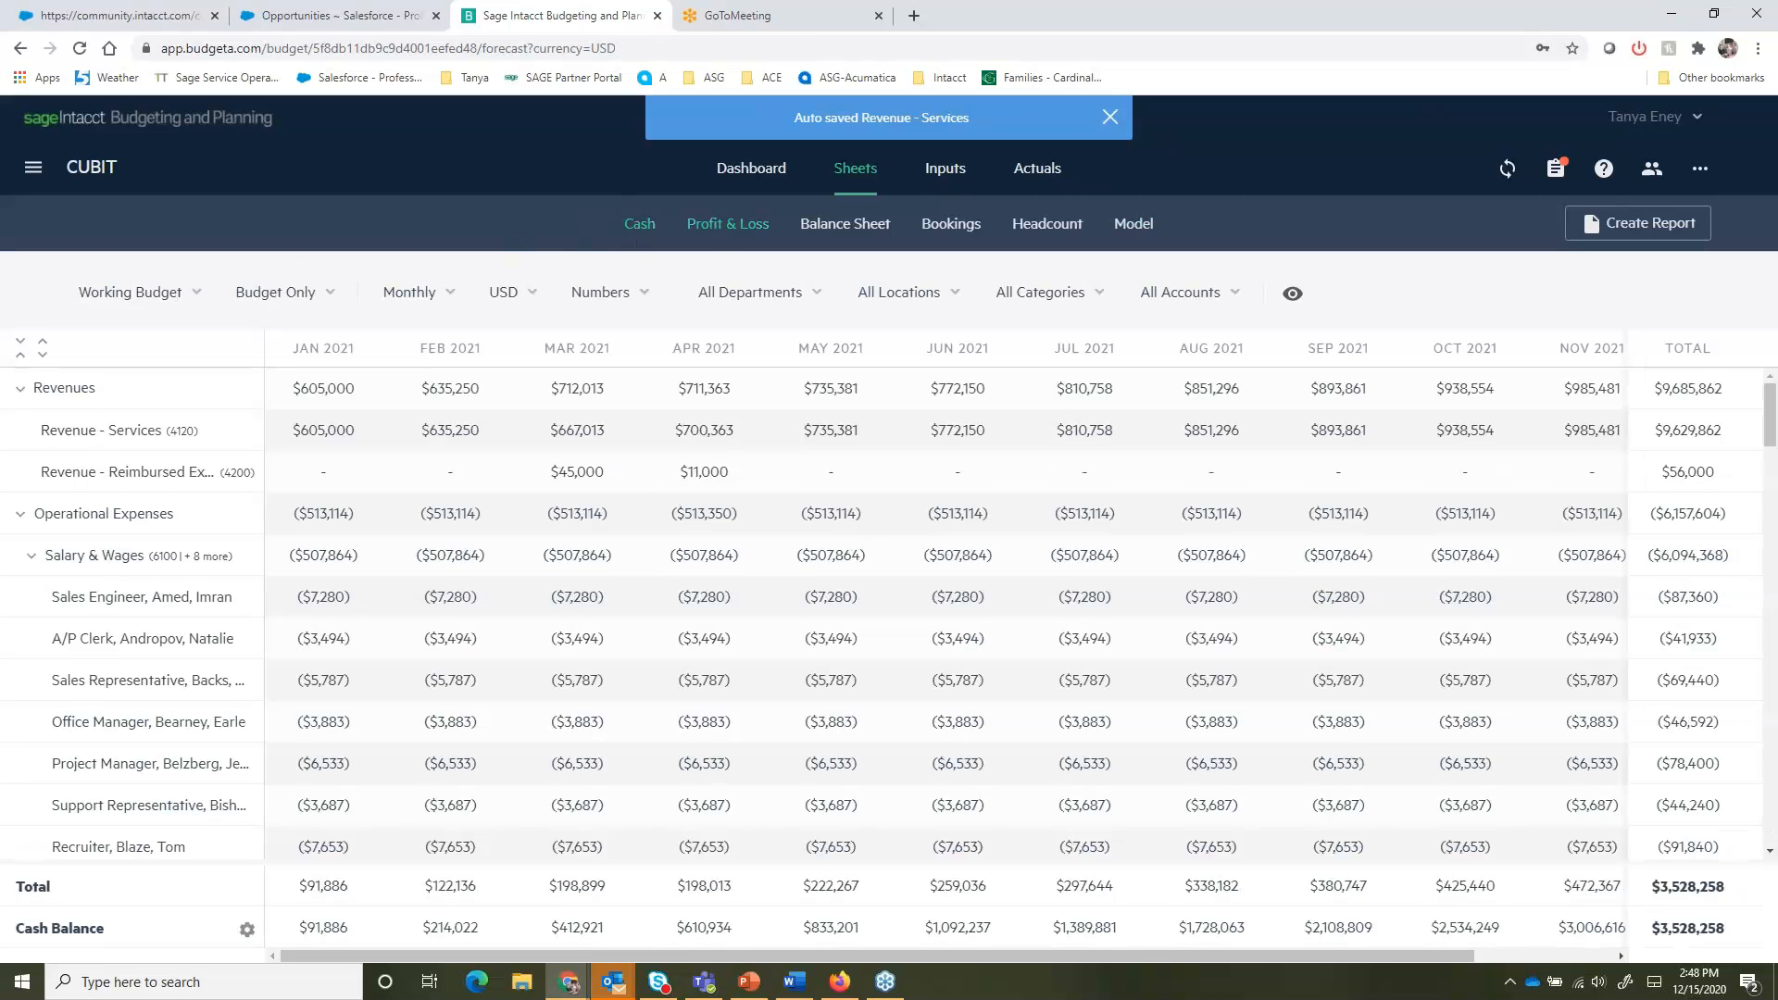
left_click(206, 304)
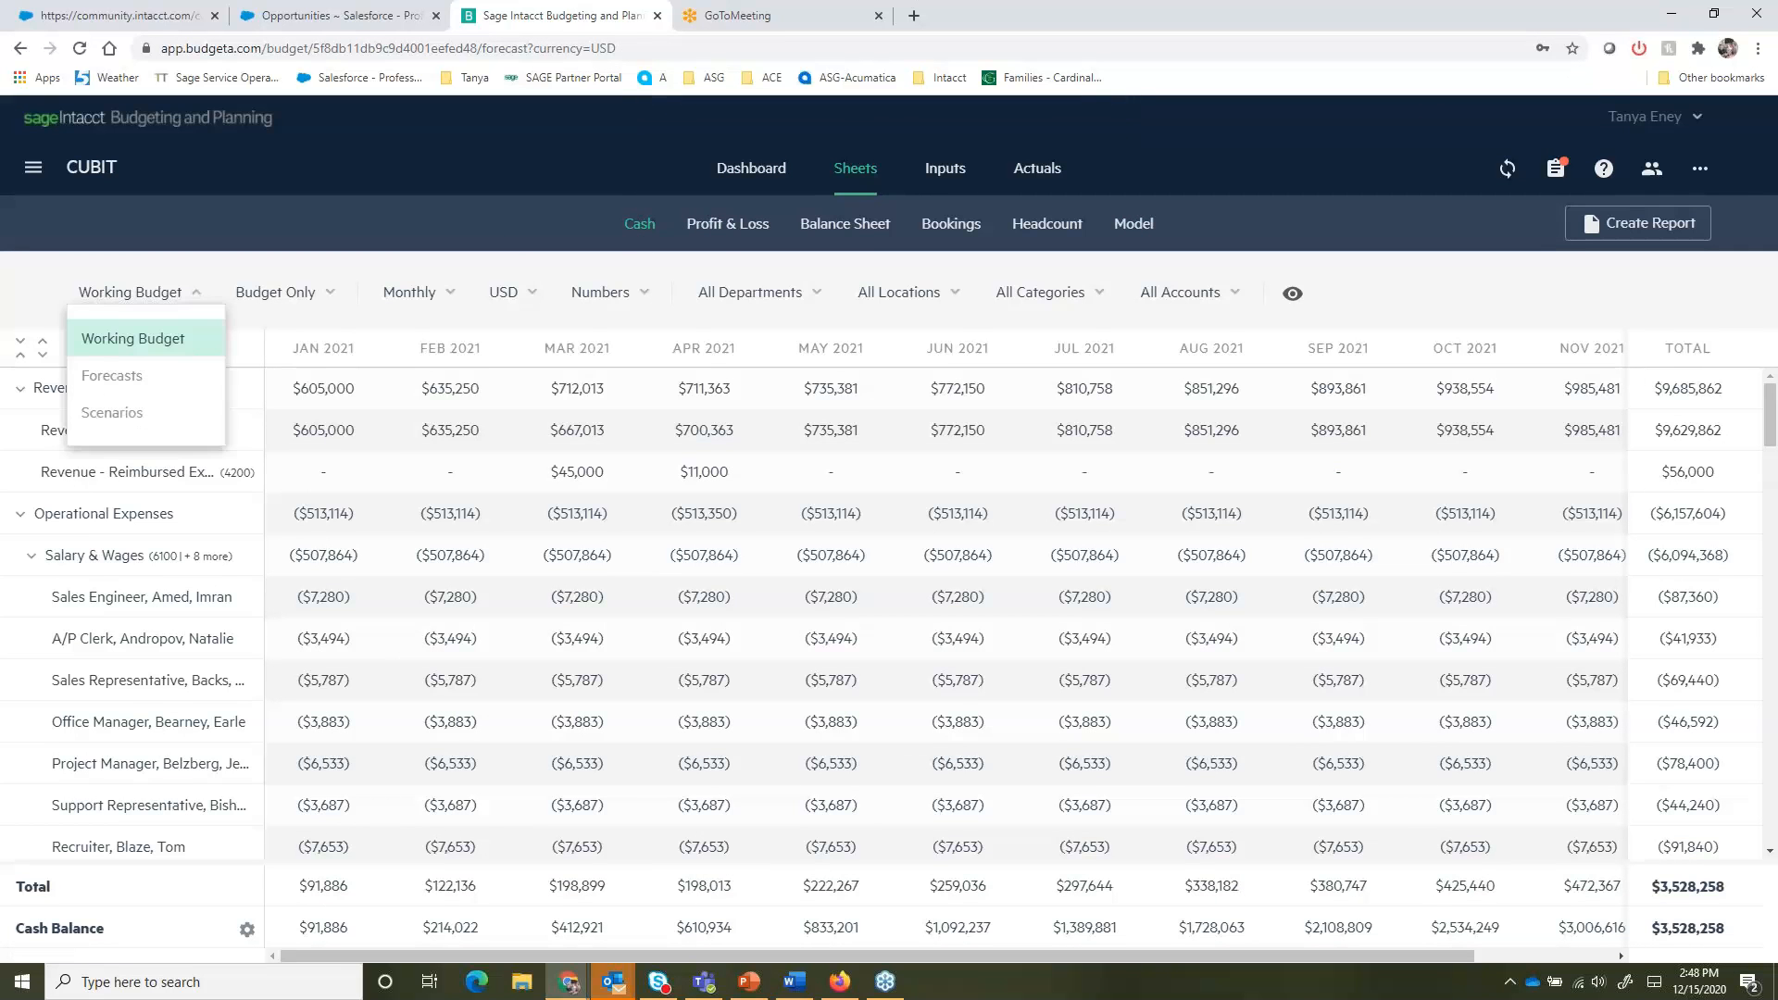
left_click(147, 385)
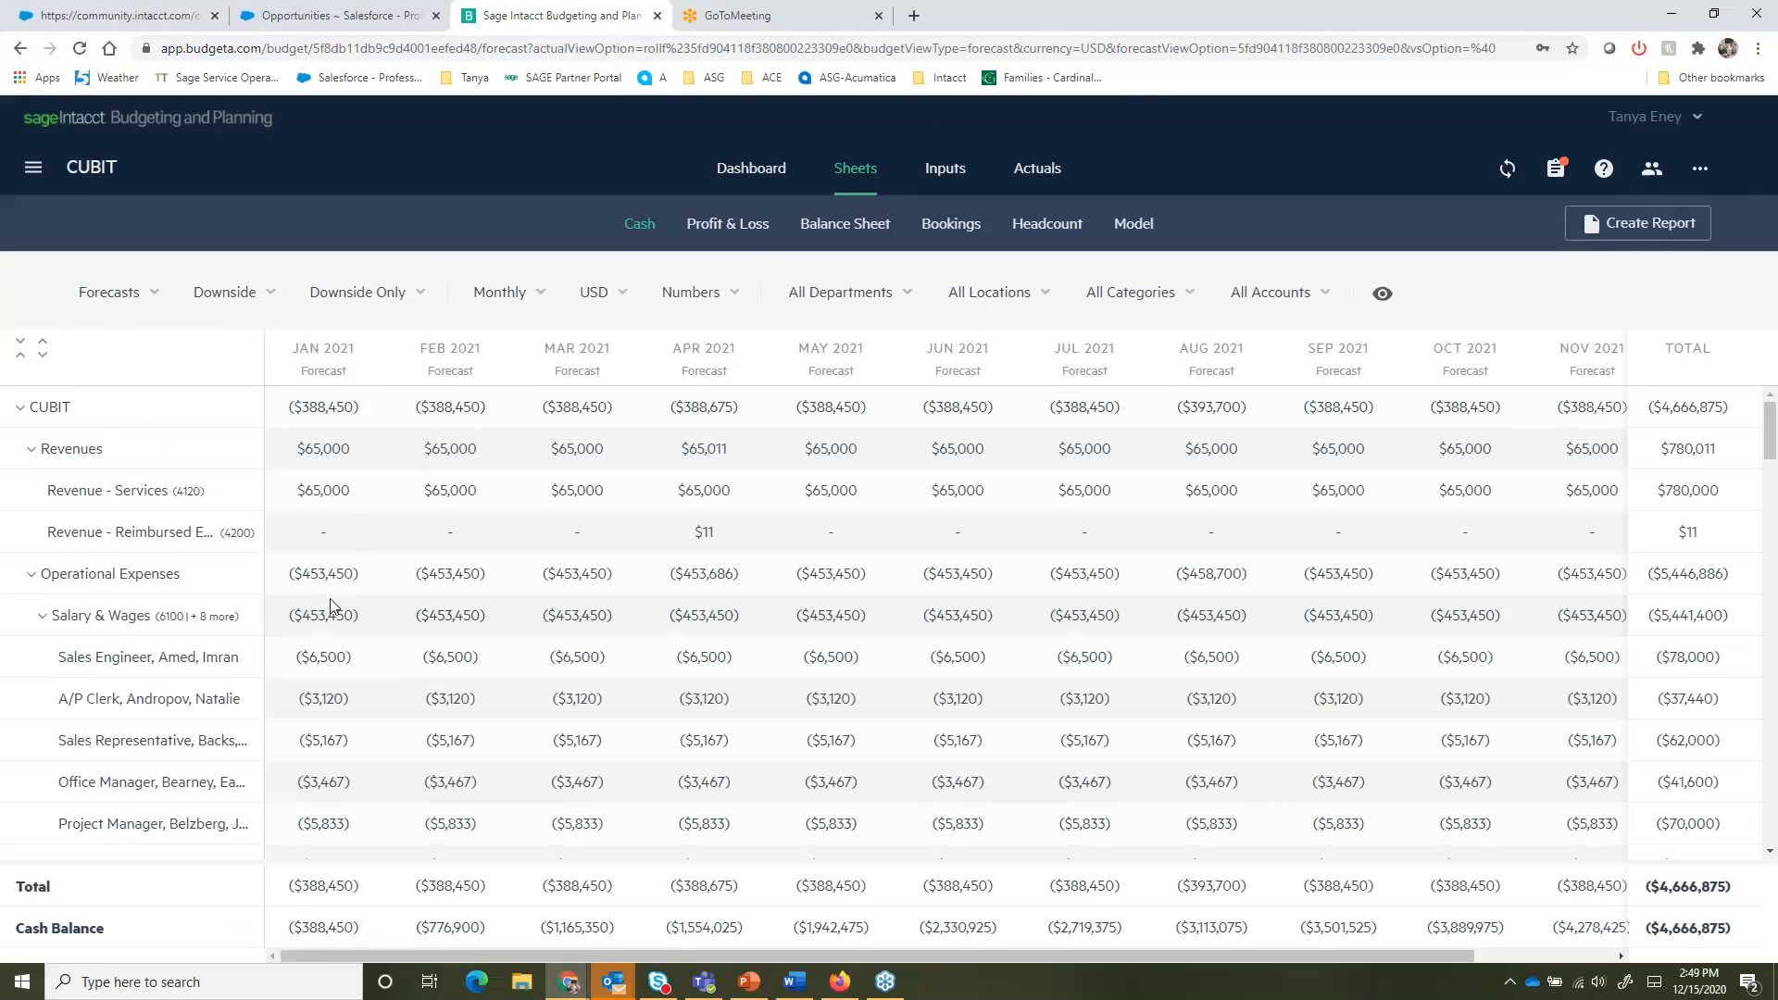
- Show Forecast 1 in the Cash sheet, compared with Actuals
left_click(268, 302)
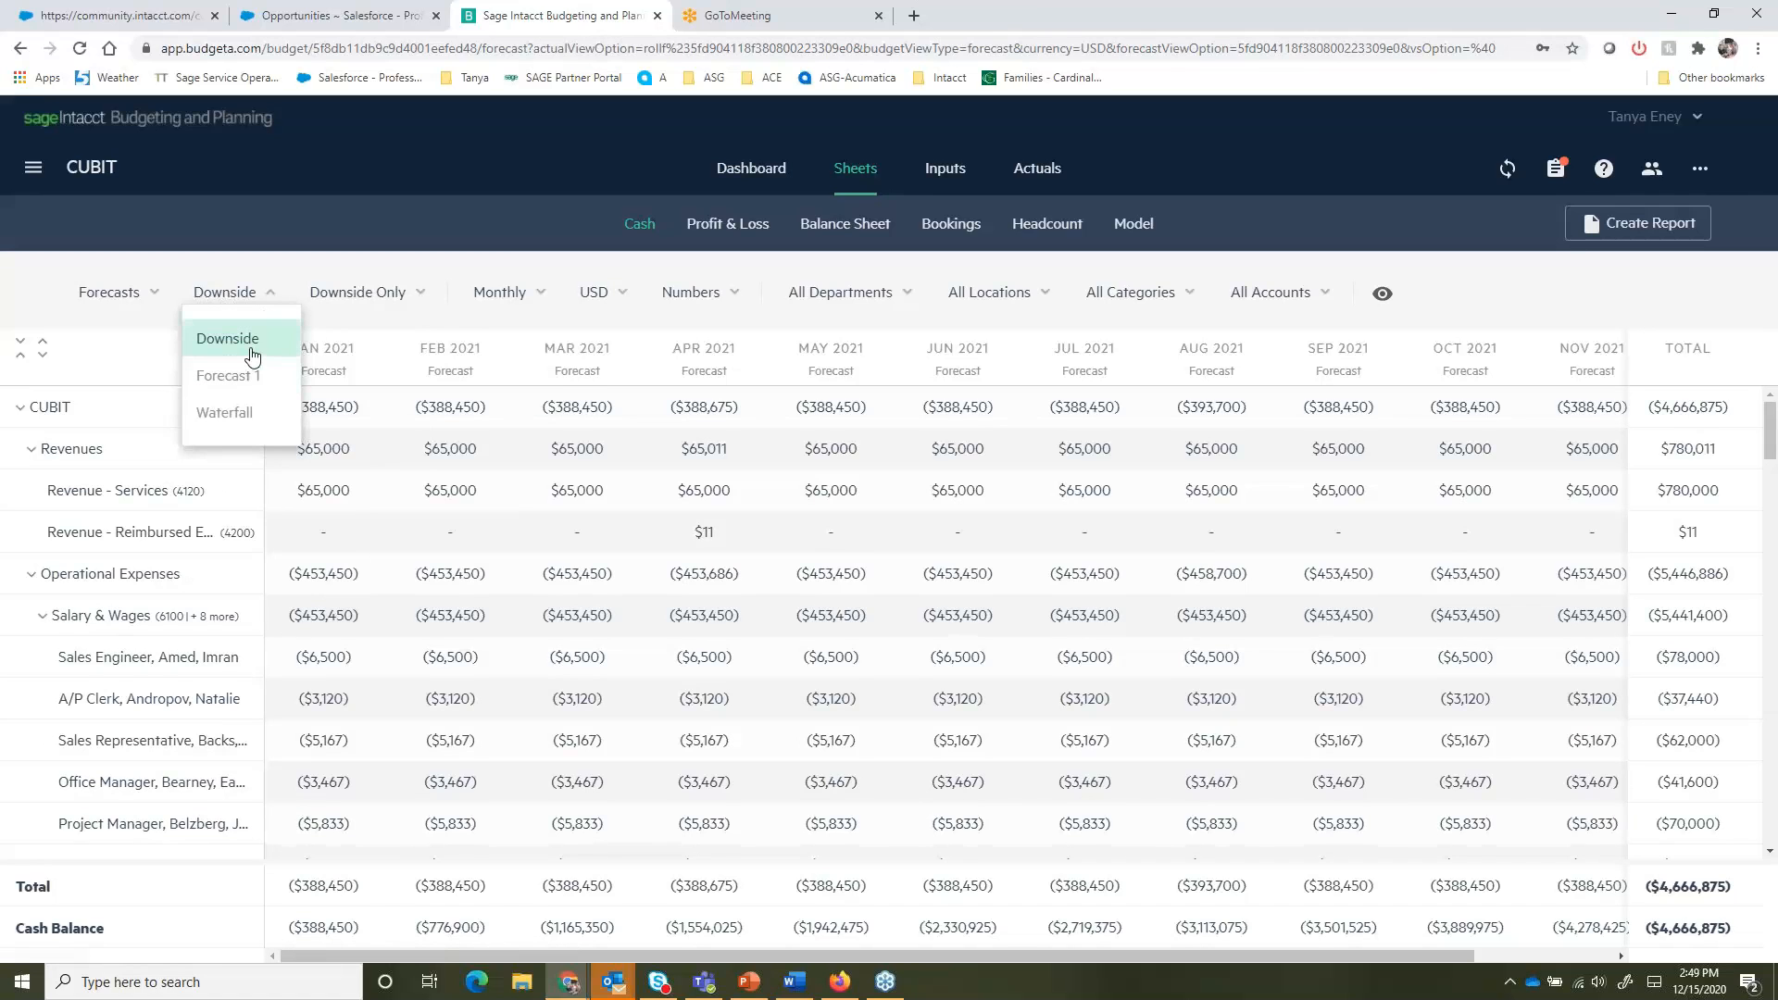
left_click(238, 374)
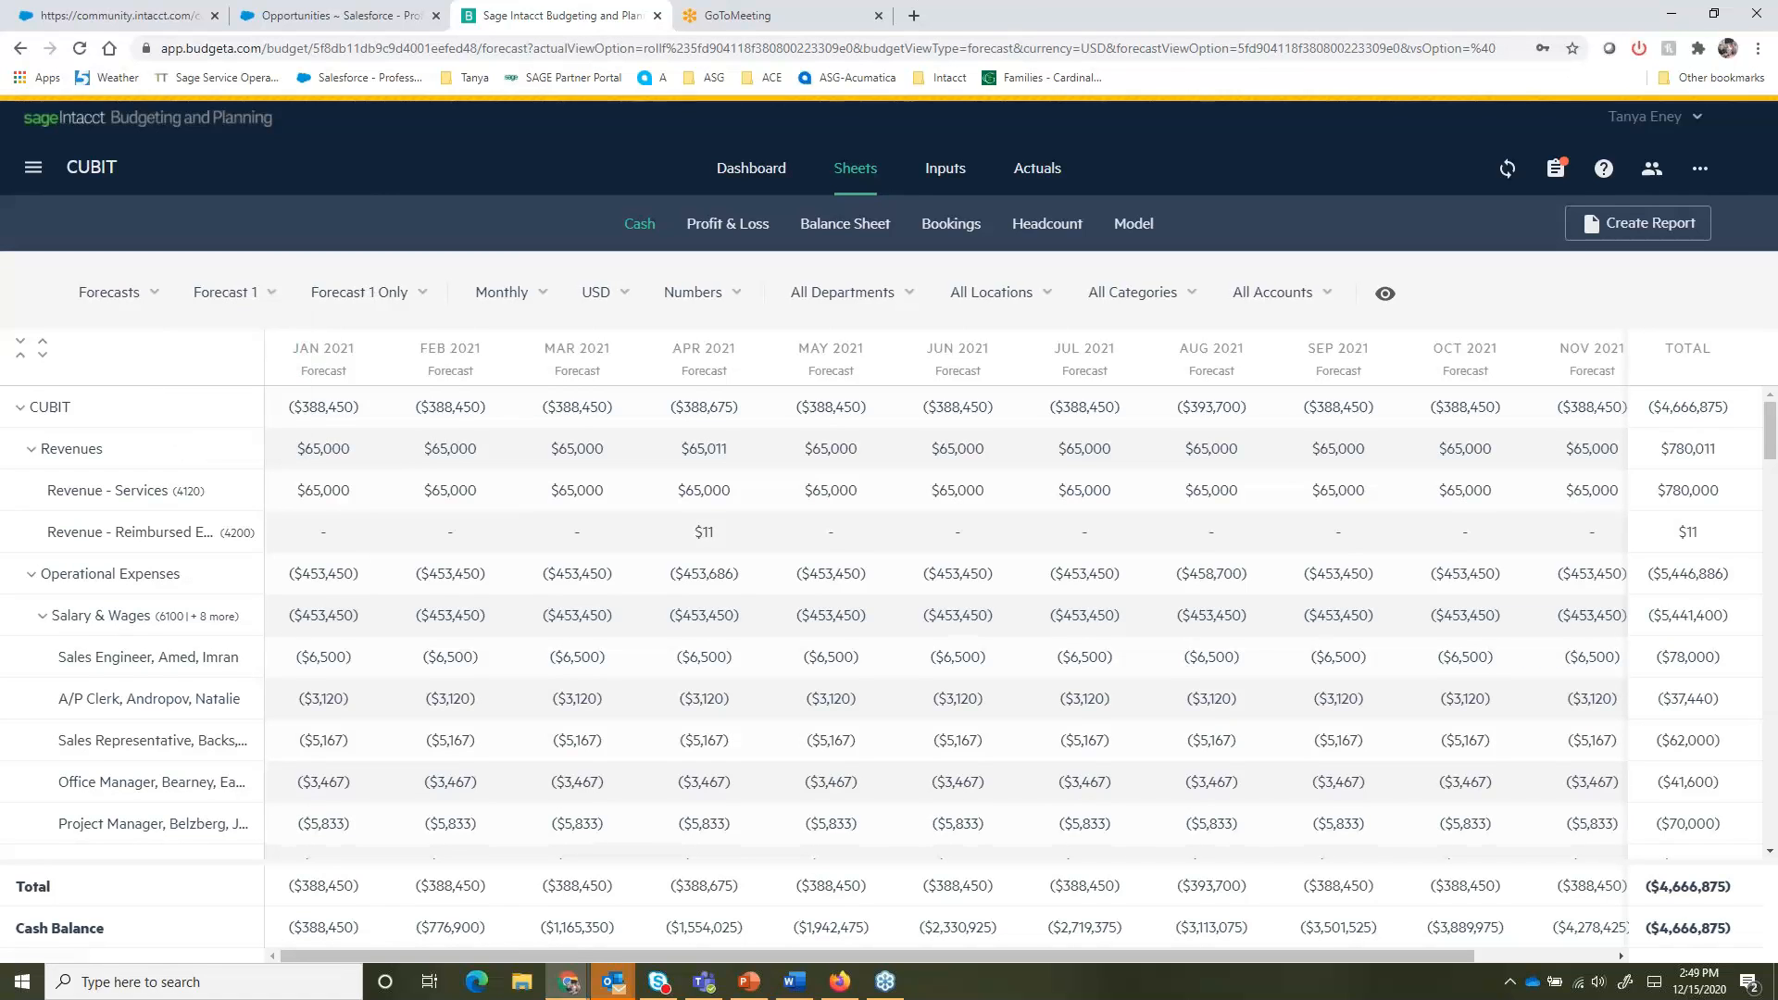
left_click(397, 293)
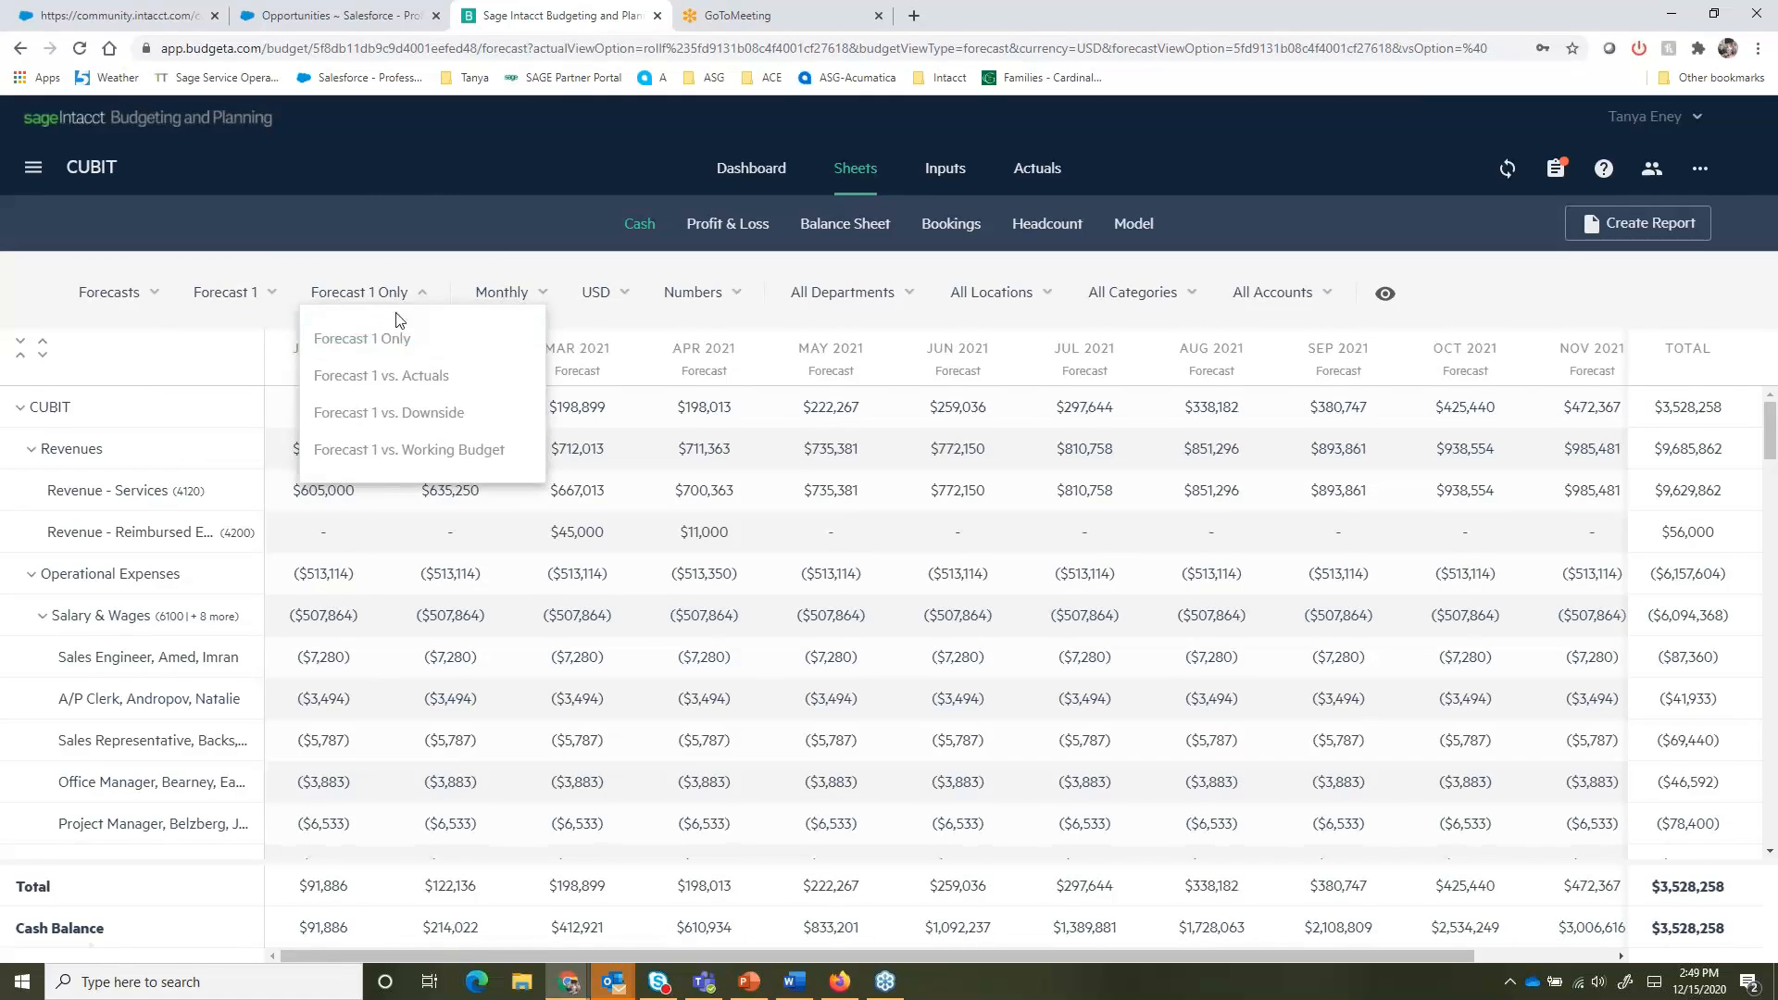
left_click(398, 377)
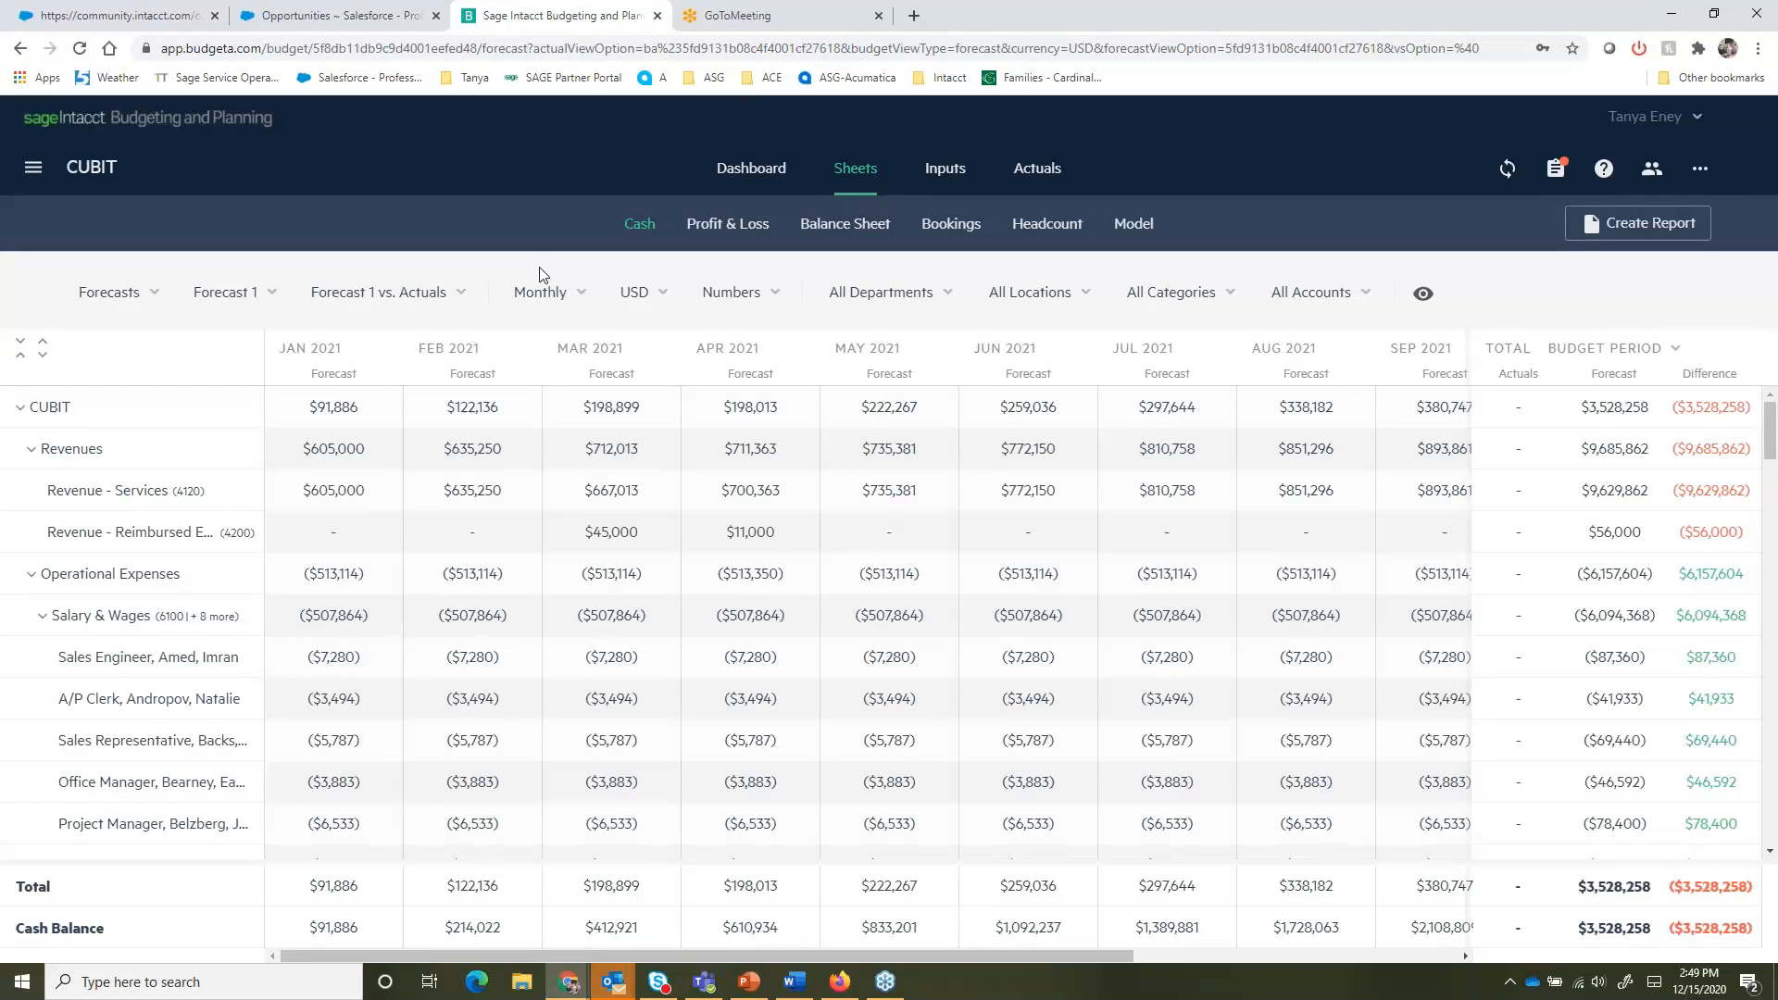
- Review the list of available forecasts, then open the Budget dashboard
left_click(266, 296)
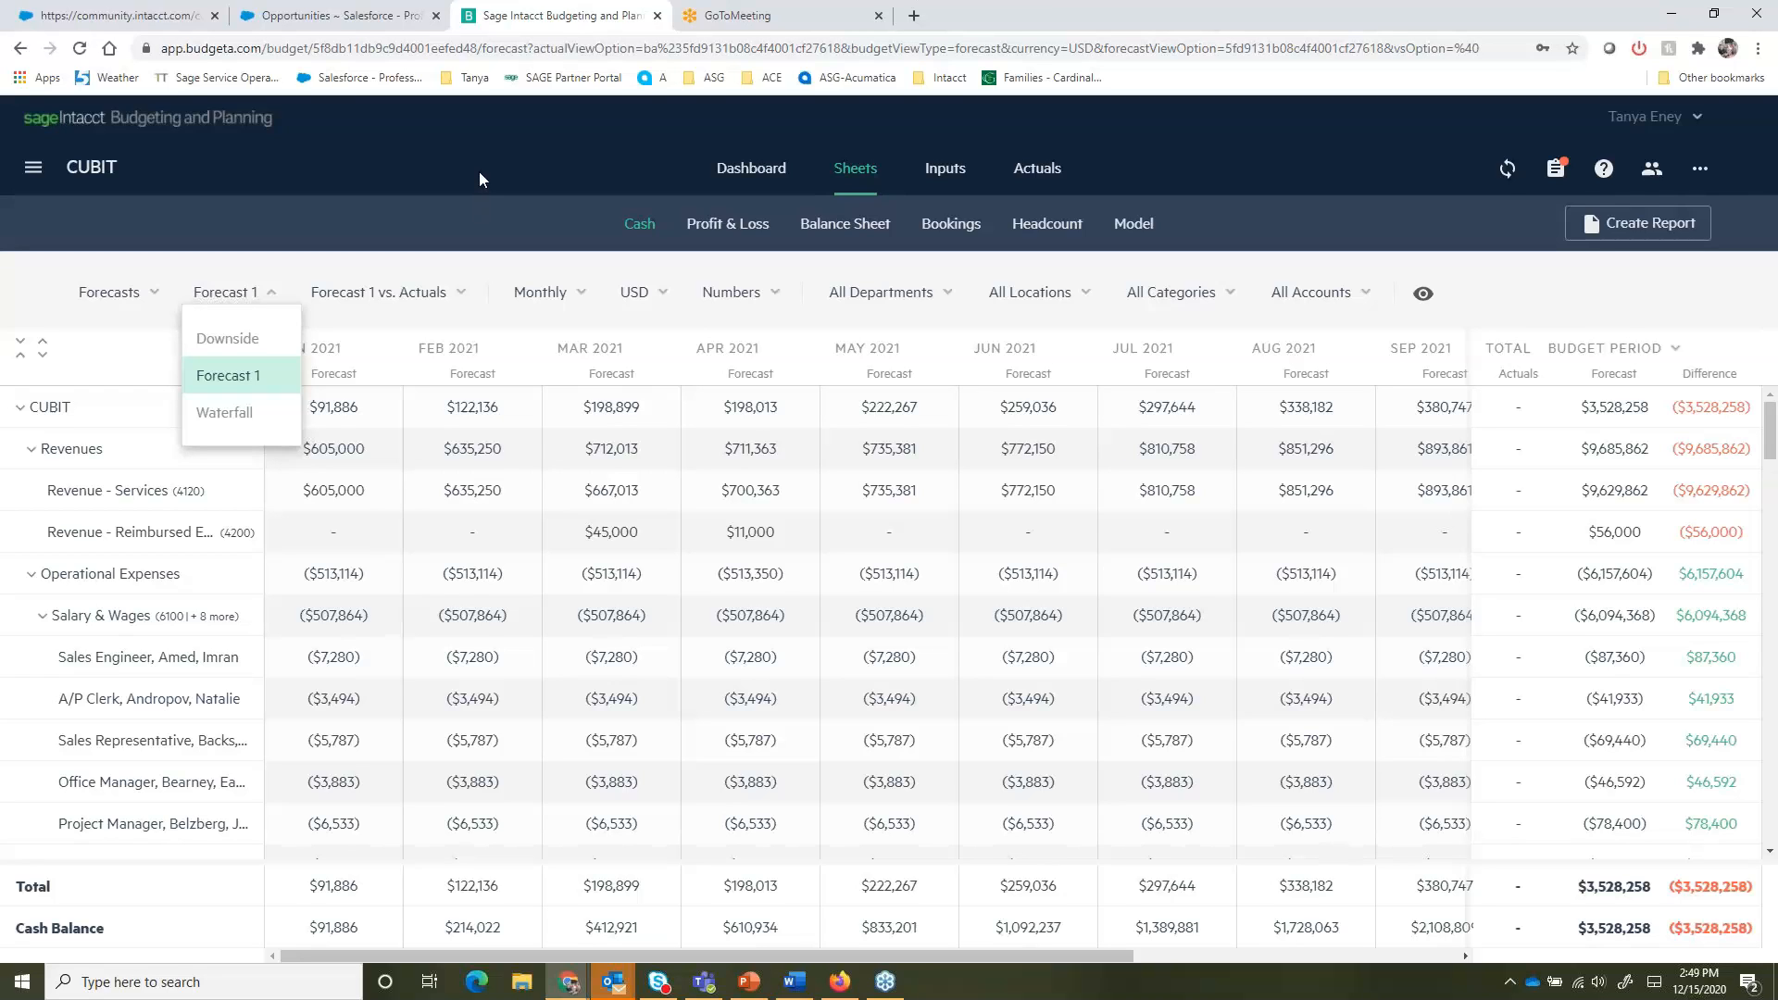
left_click(399, 222)
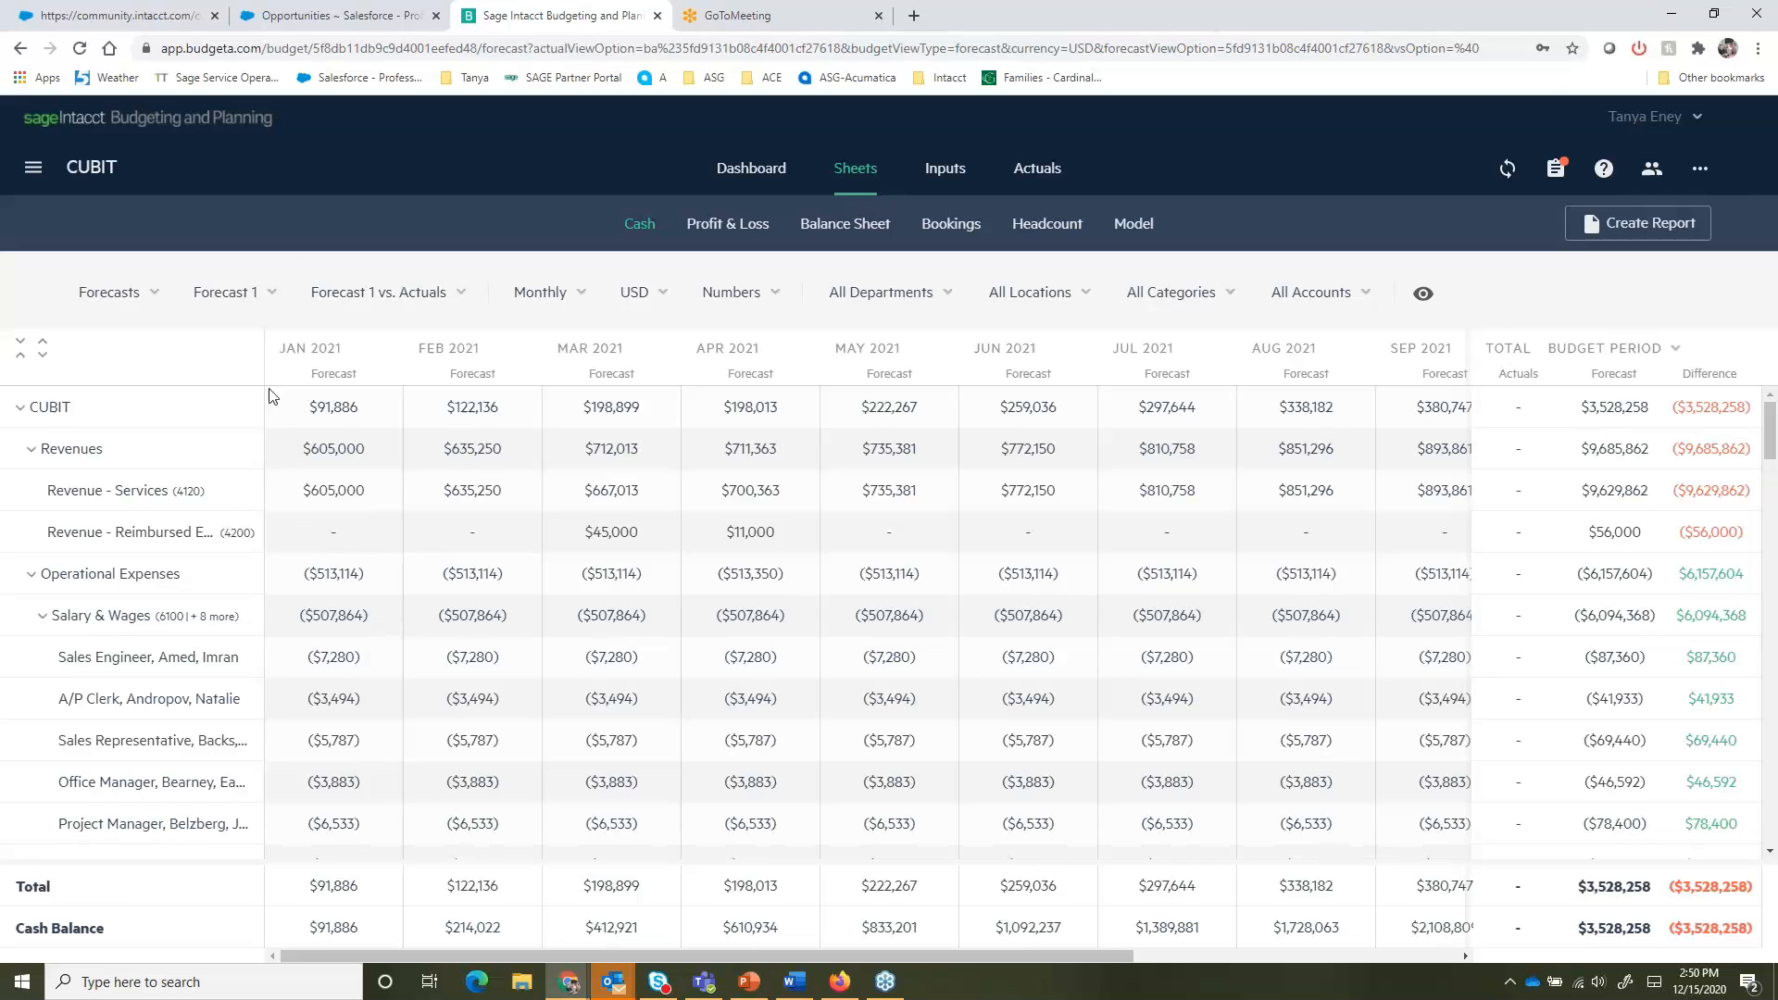
left_click(268, 293)
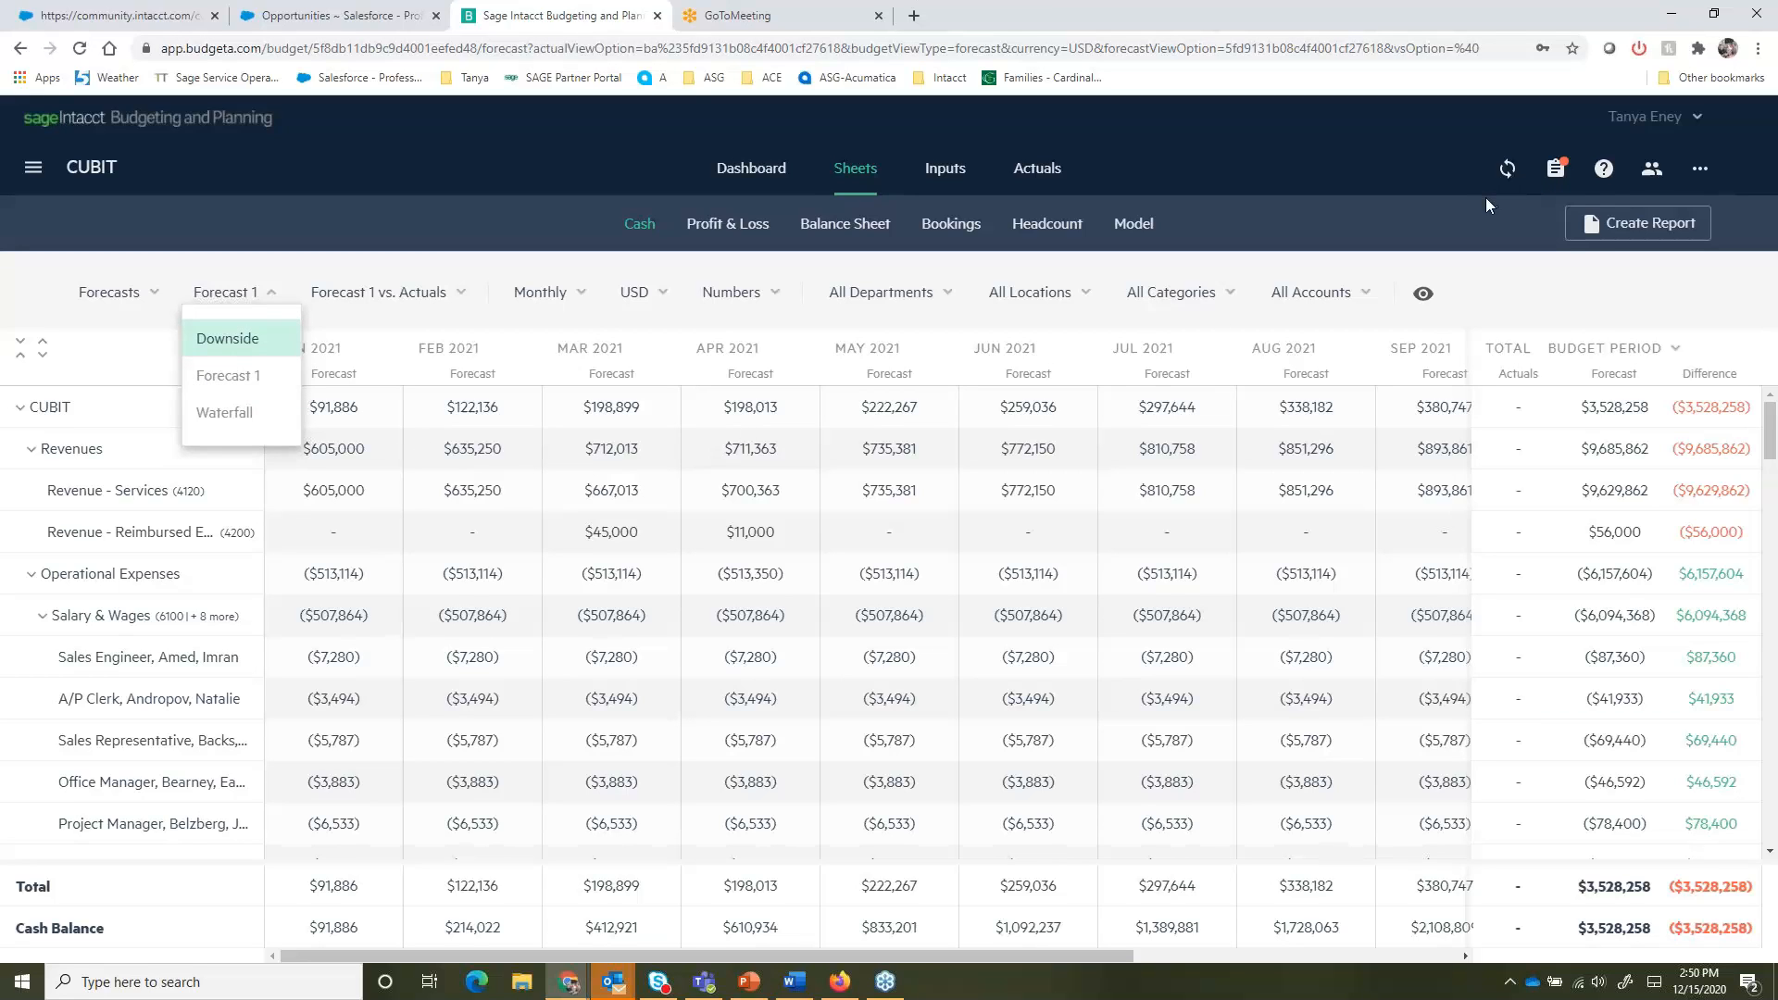
left_click(310, 225)
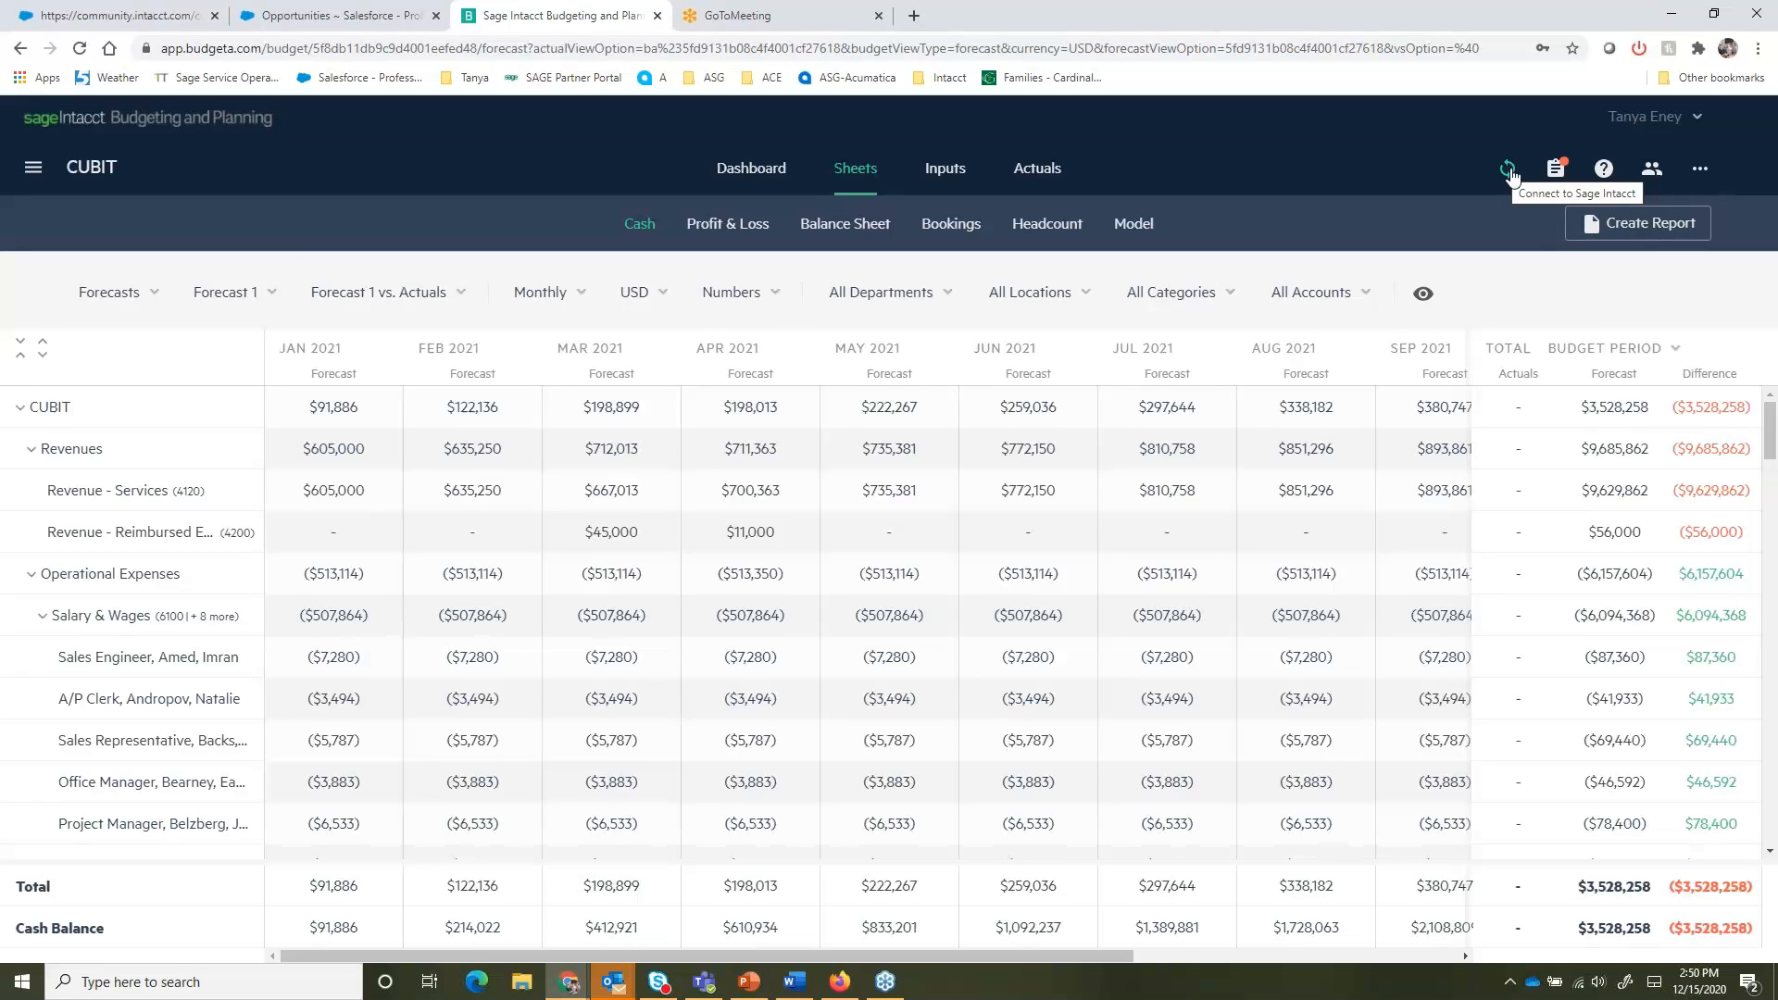
left_click(761, 175)
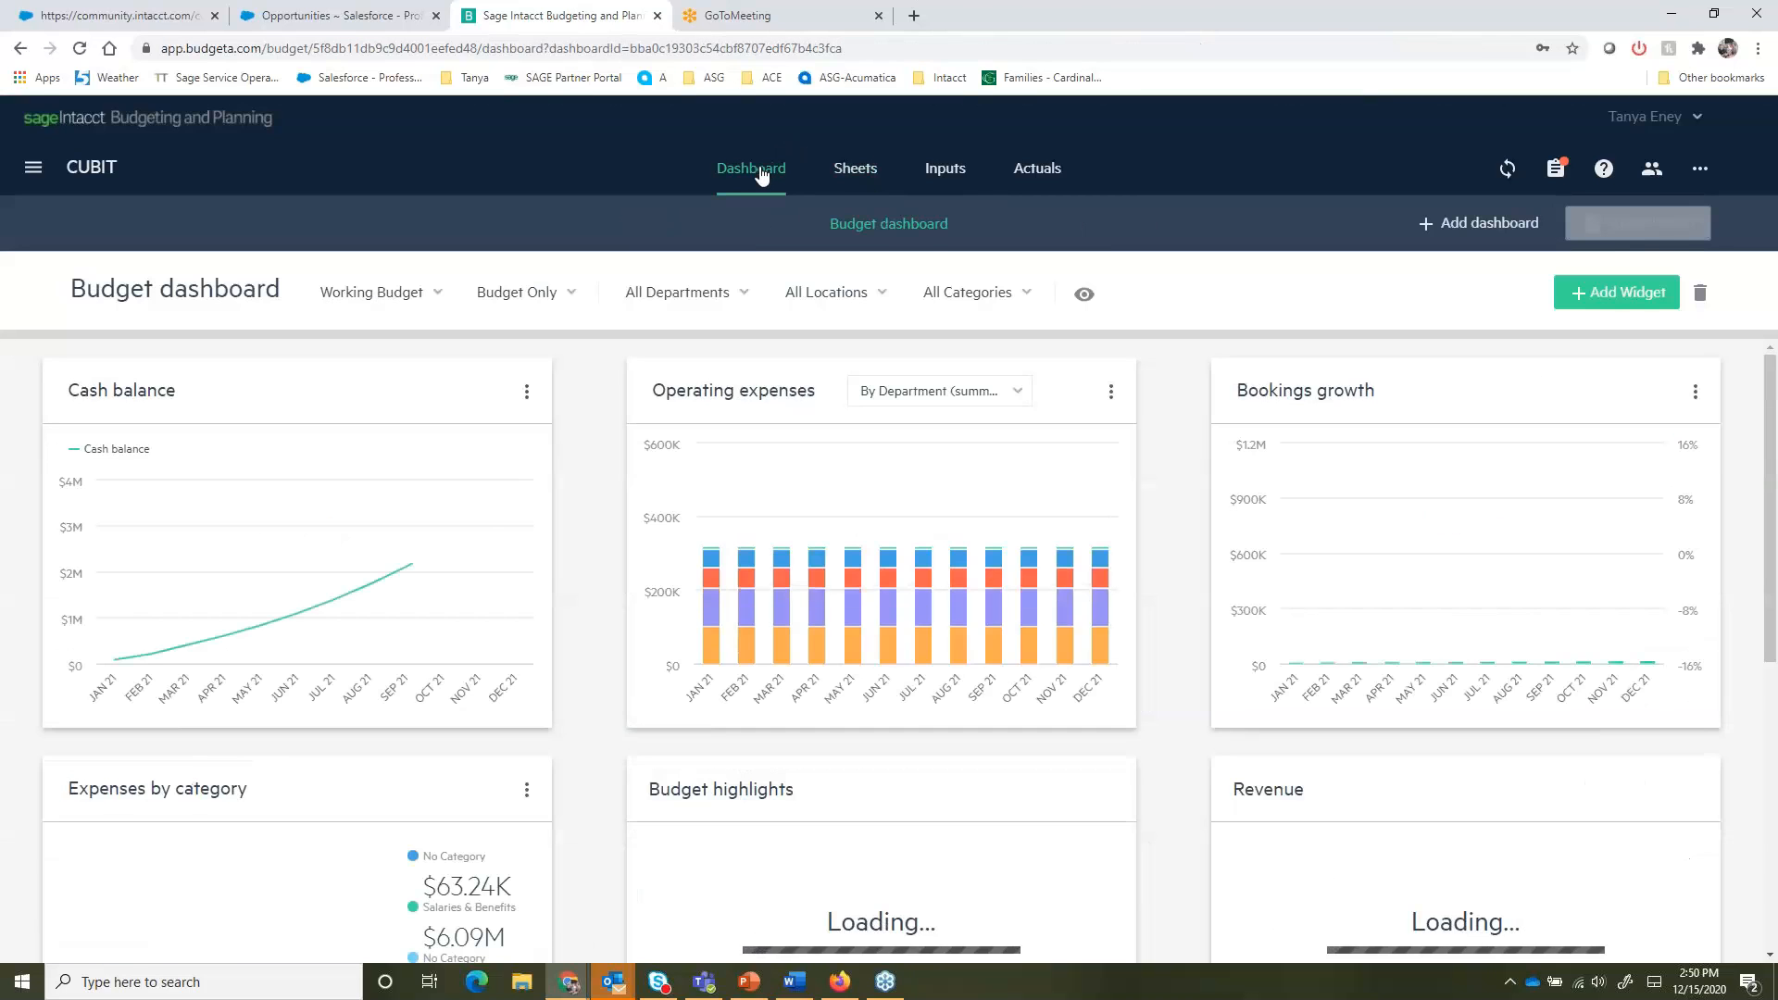